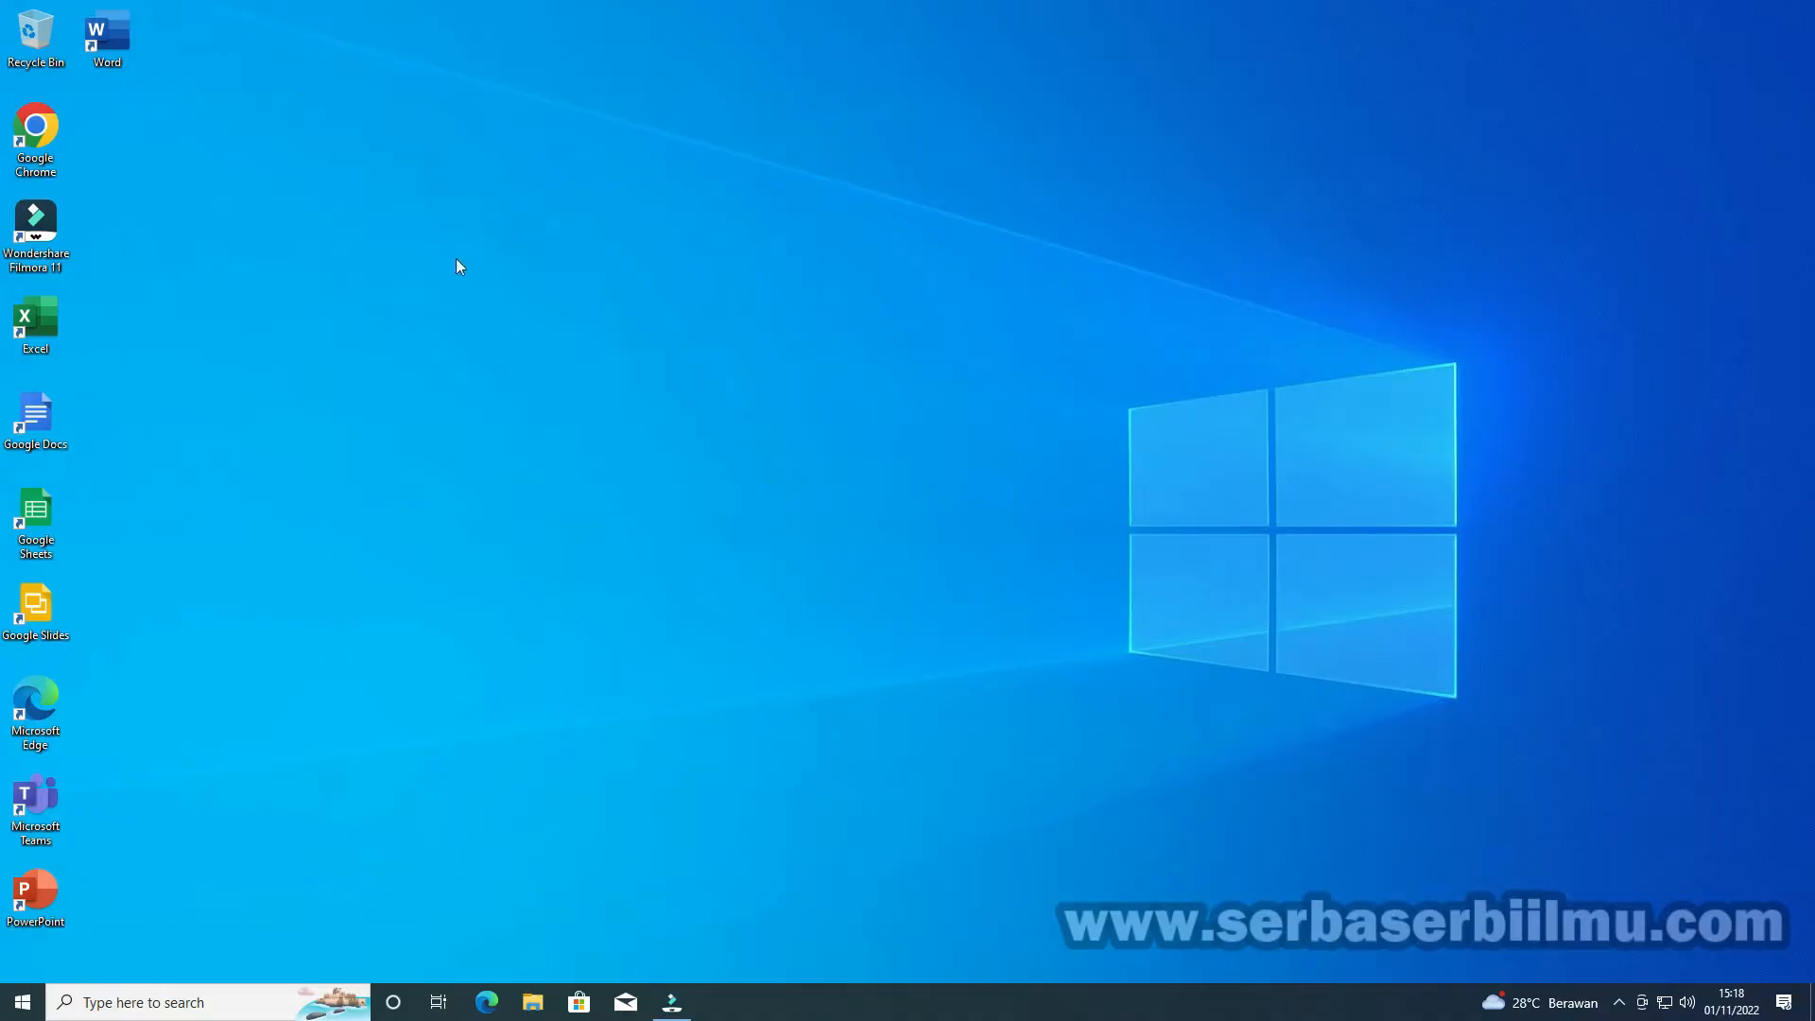
In Chrome, search for "ilmu integrasi konten aplikasi perkantoran" and open the serbaserbiilmu.com article "TIK - Integrasi Konten Aplikasi Perkantoran"
{"action": "double_click", "coordinate": [35, 128]}
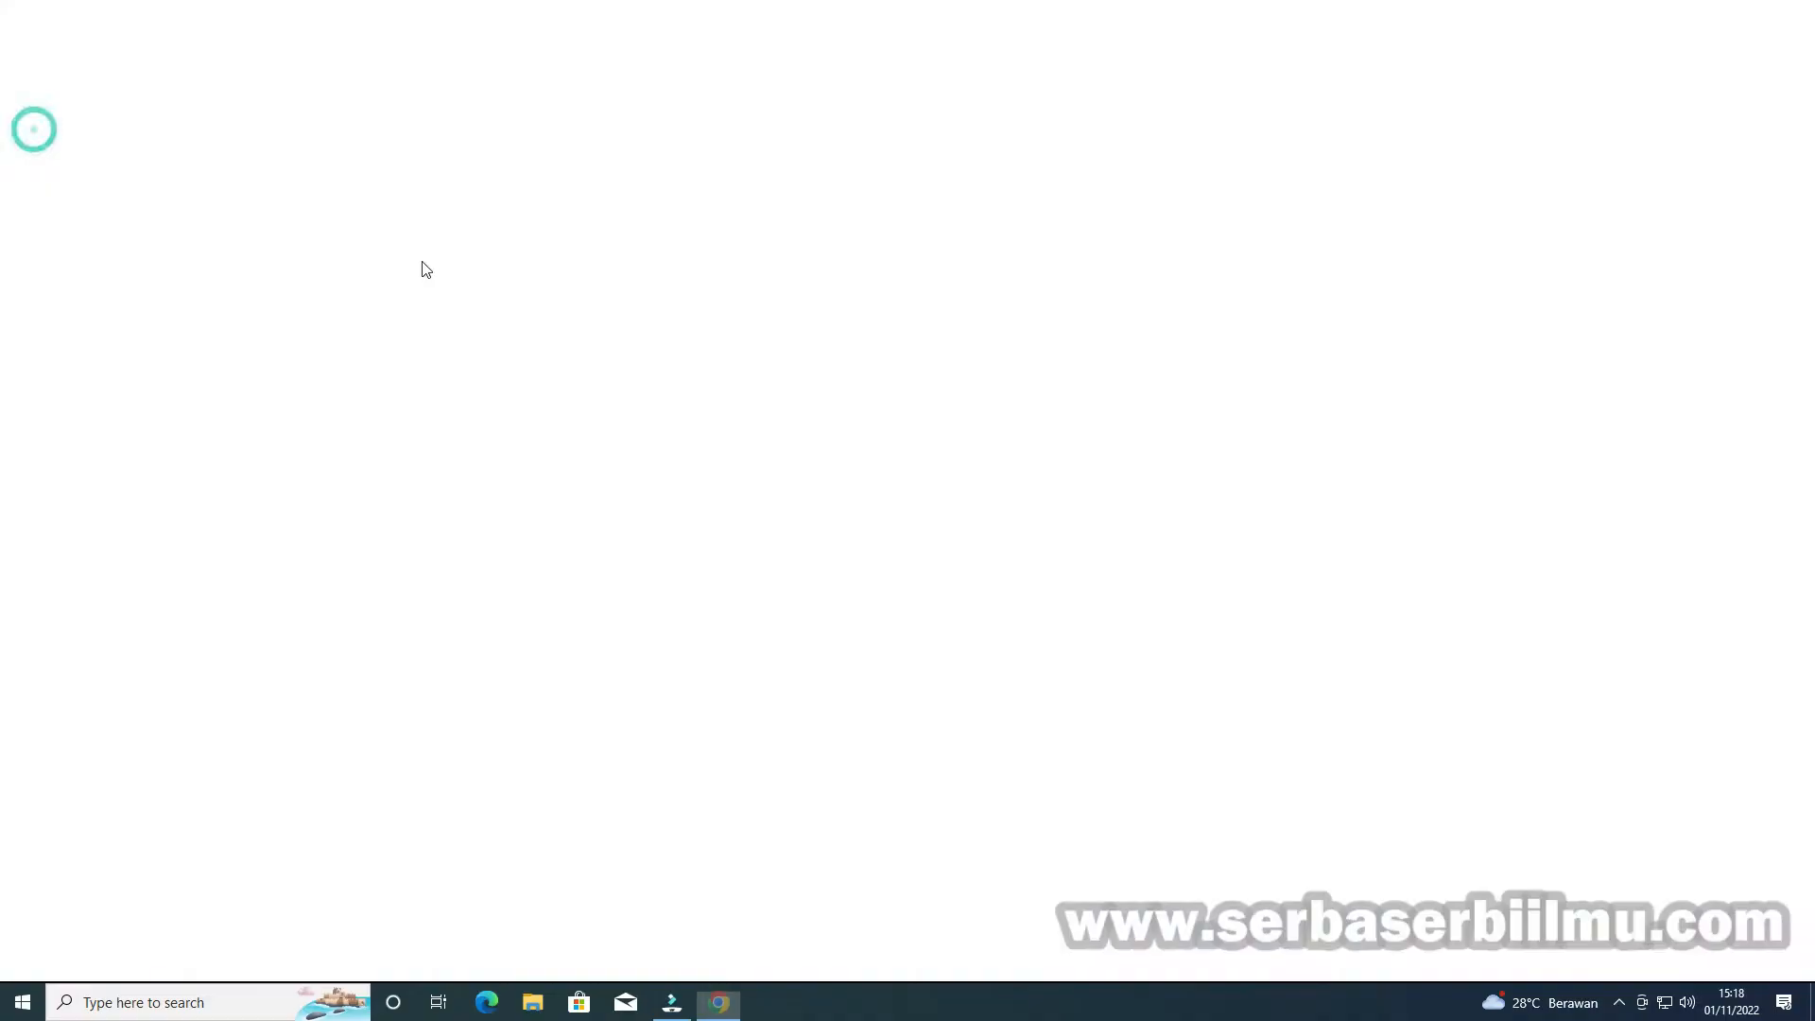
{"action": "left_click", "coordinate": [361, 45]}
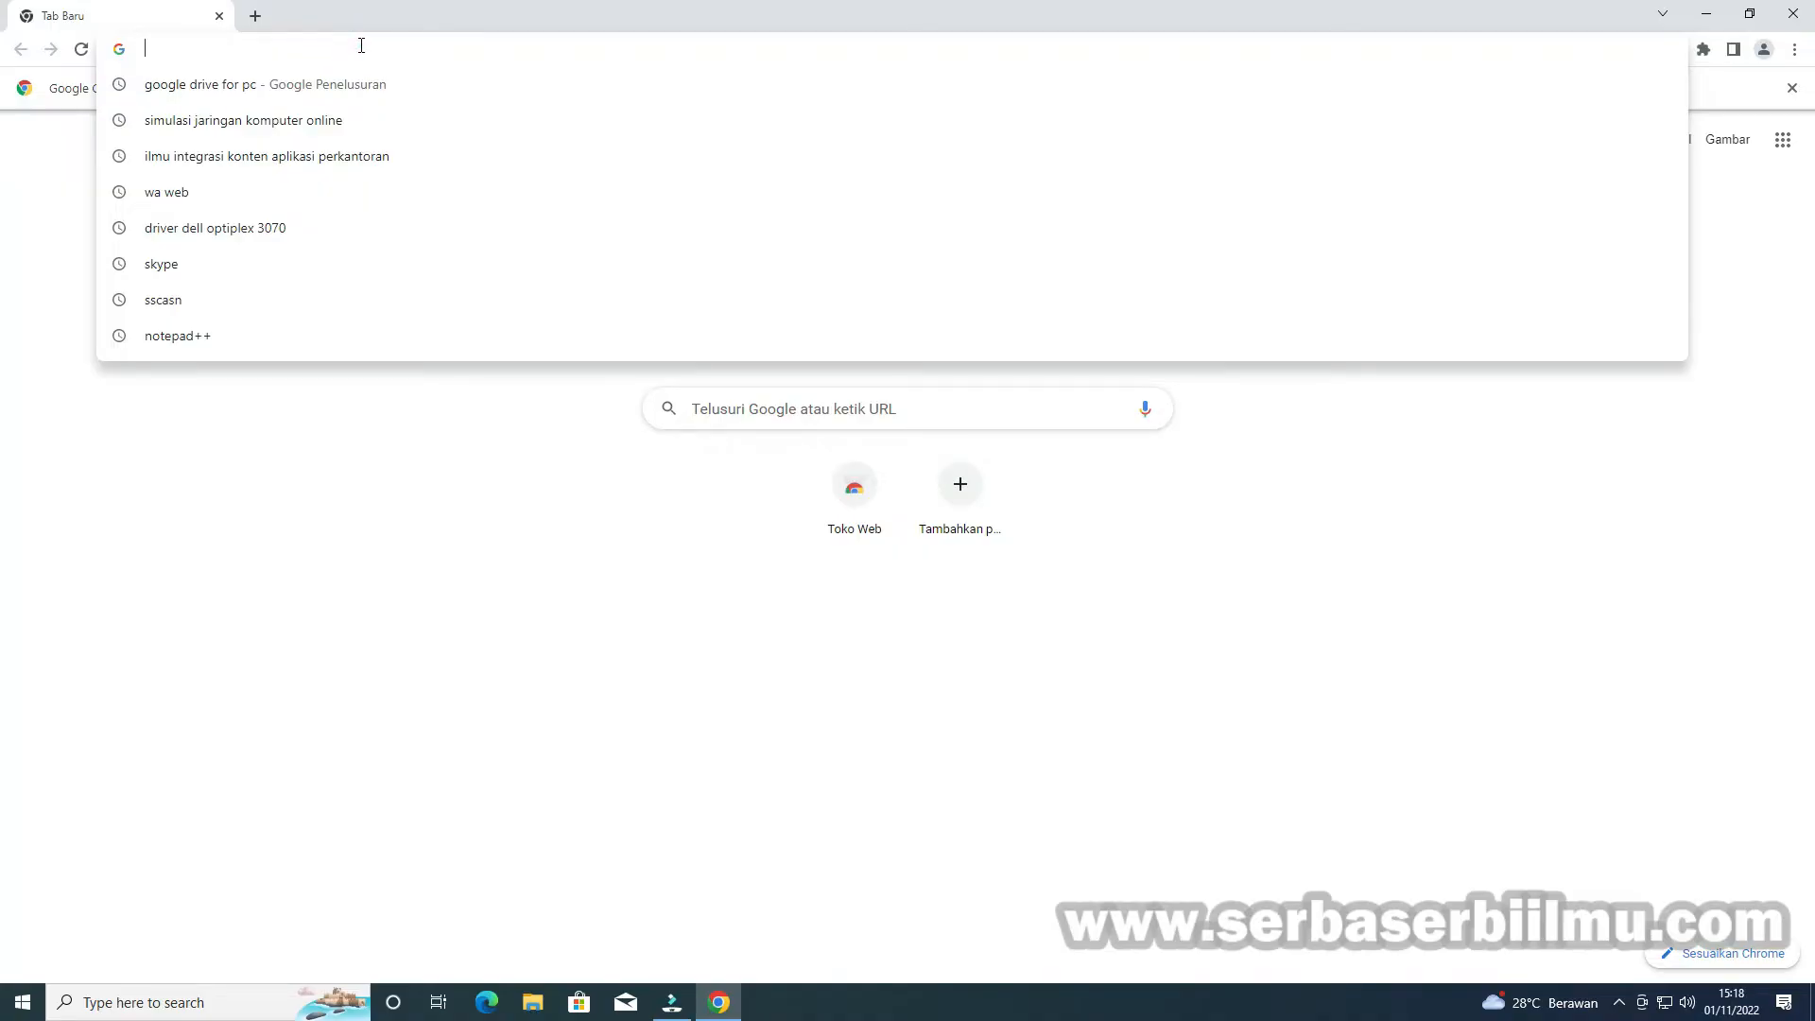
{"action": "type", "text": "i"}
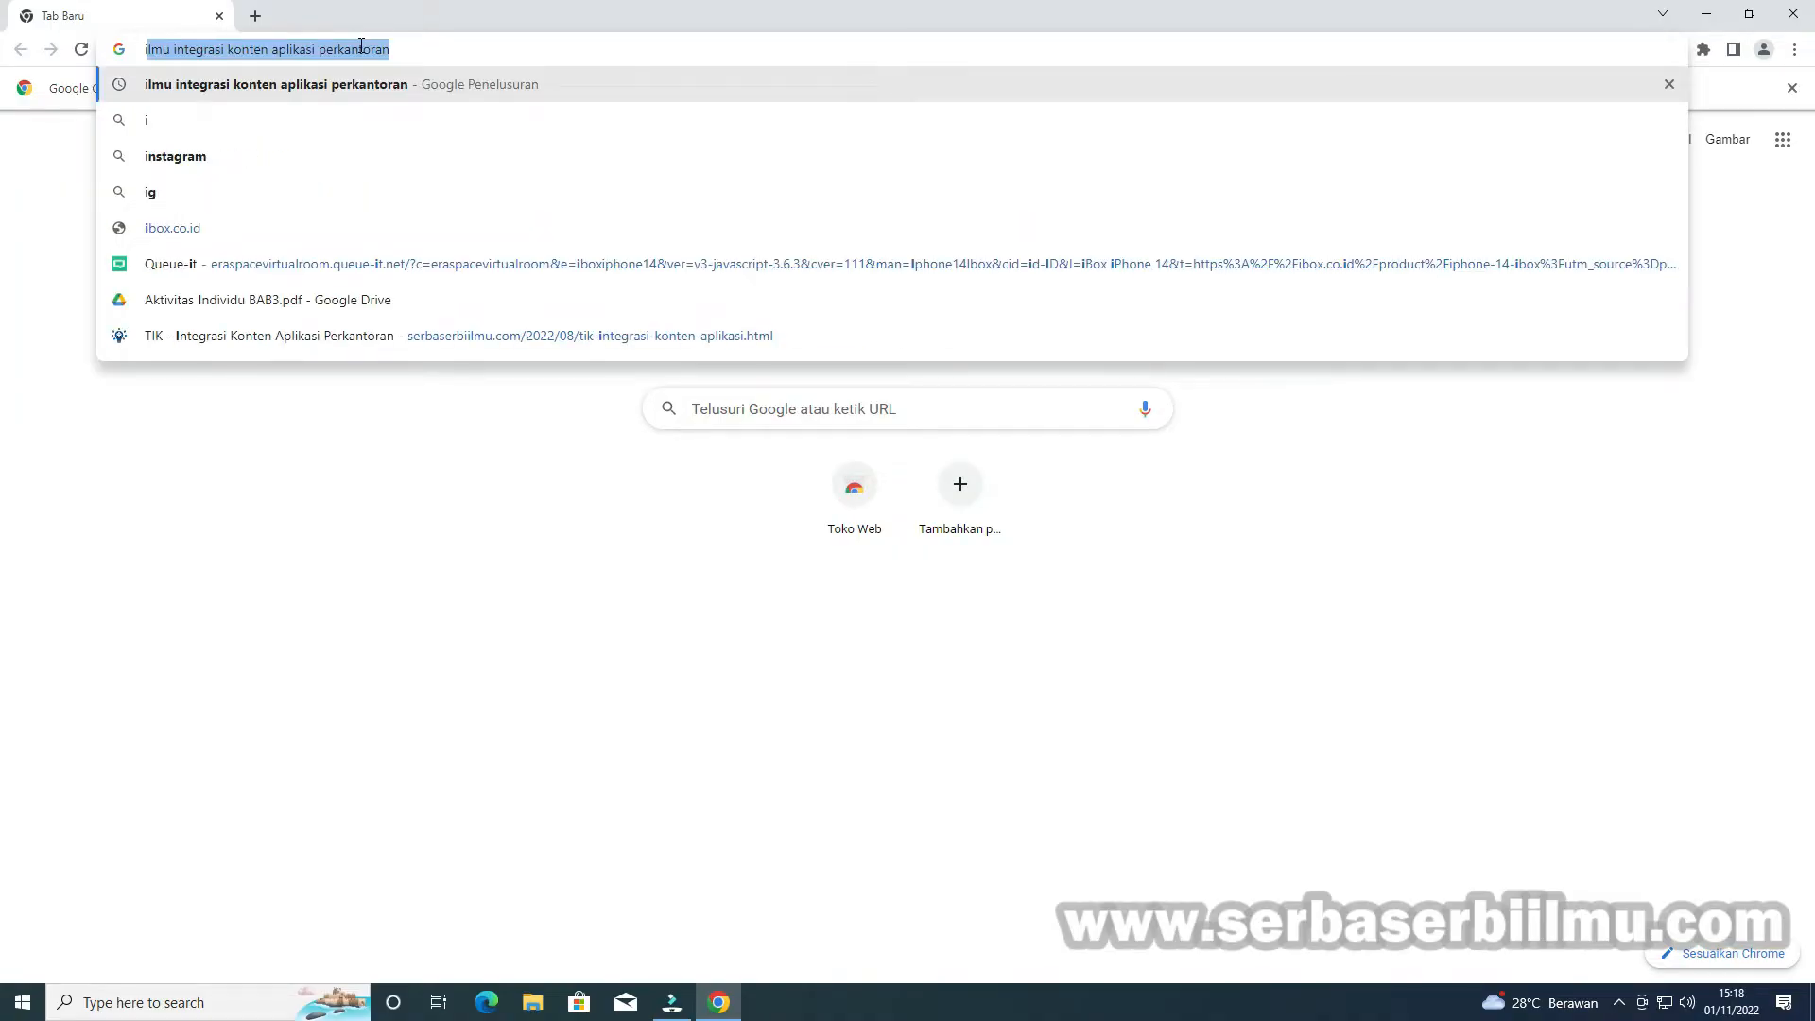
{"action": "key", "text": "Return"}
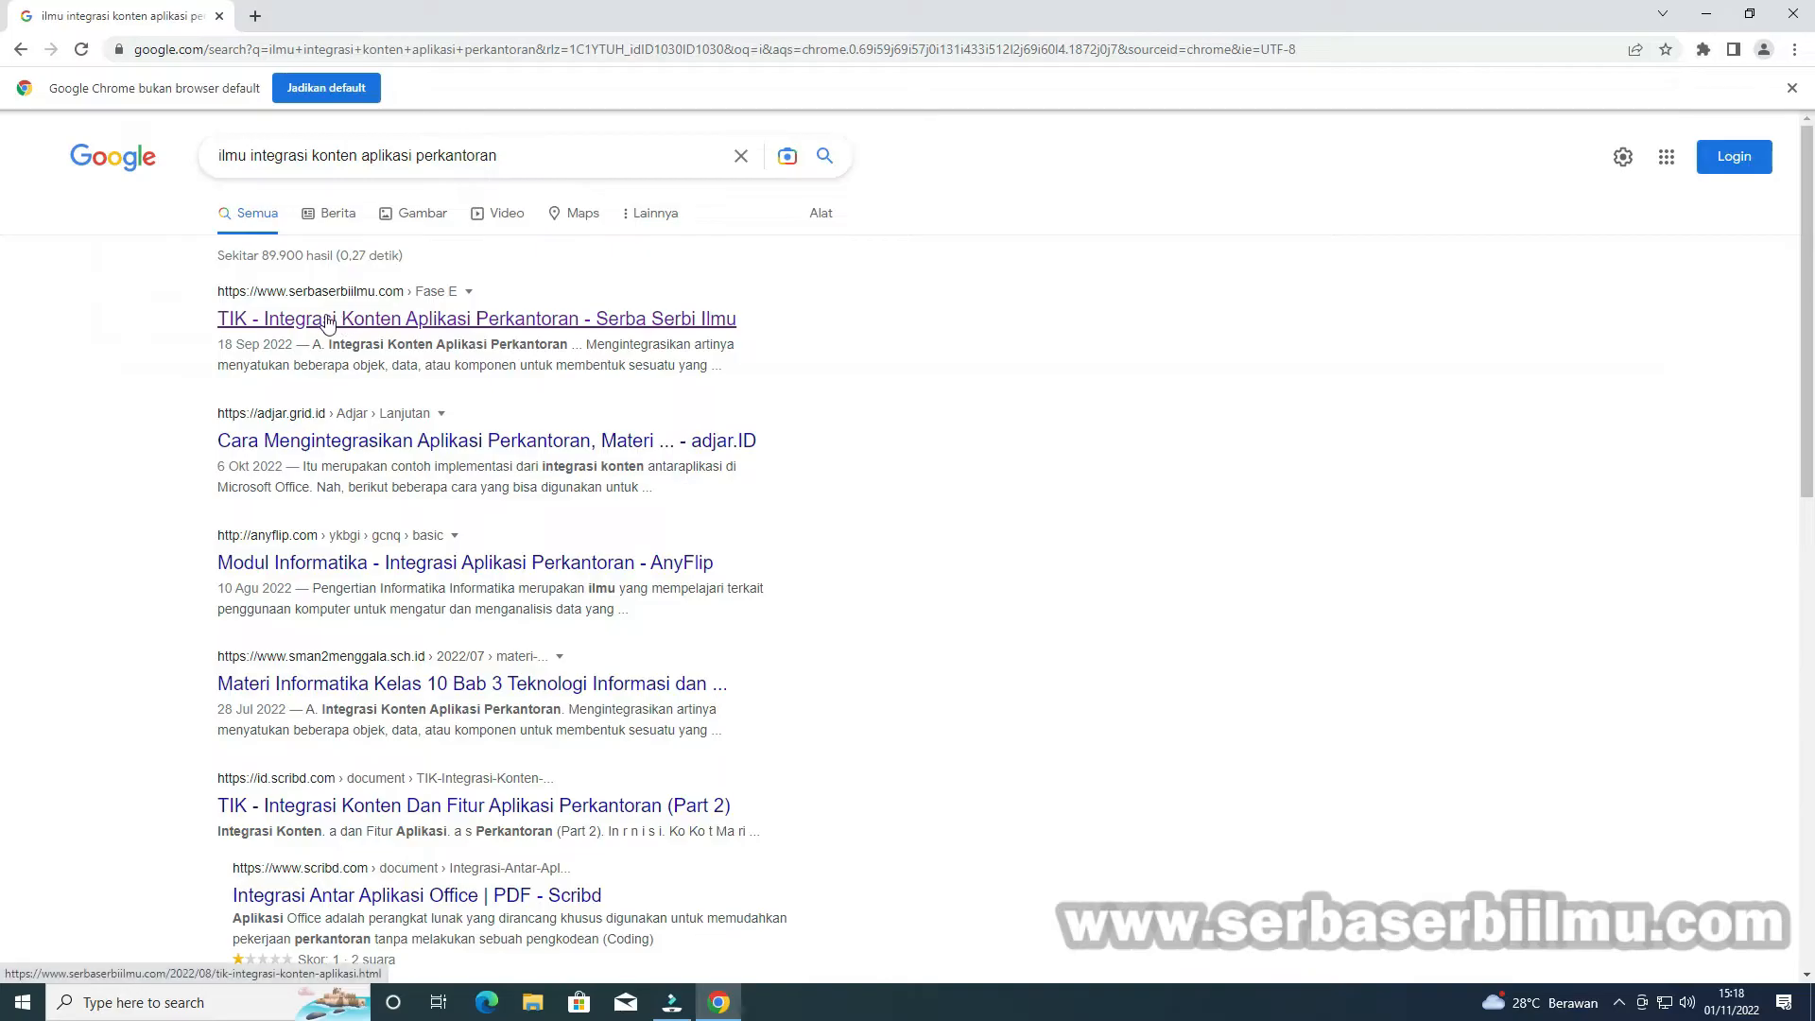
{"action": "left_click", "coordinate": [331, 321]}
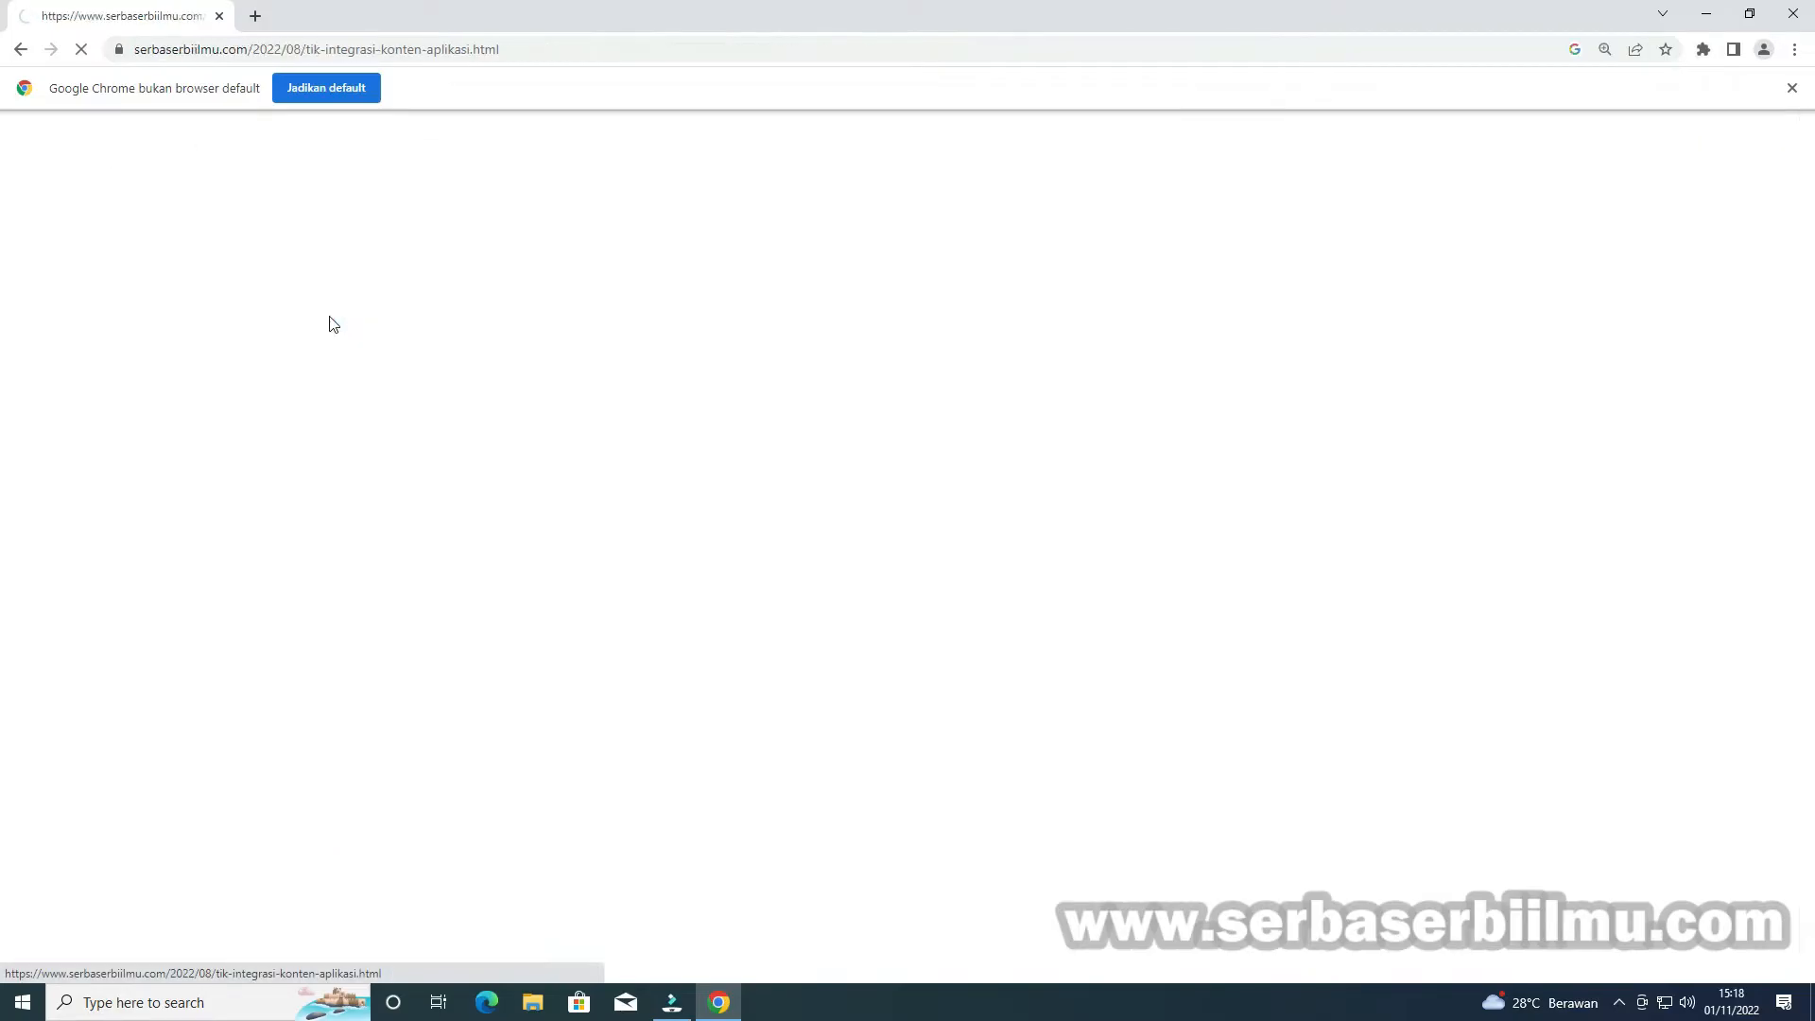
Look through the article's sections on integrating office application content, down to the worksheets Lembar Kerja Siswa 1 and 2
{"action": "scroll", "coordinate": [336, 316], "scroll_direction": "down", "scroll_amount": 3}
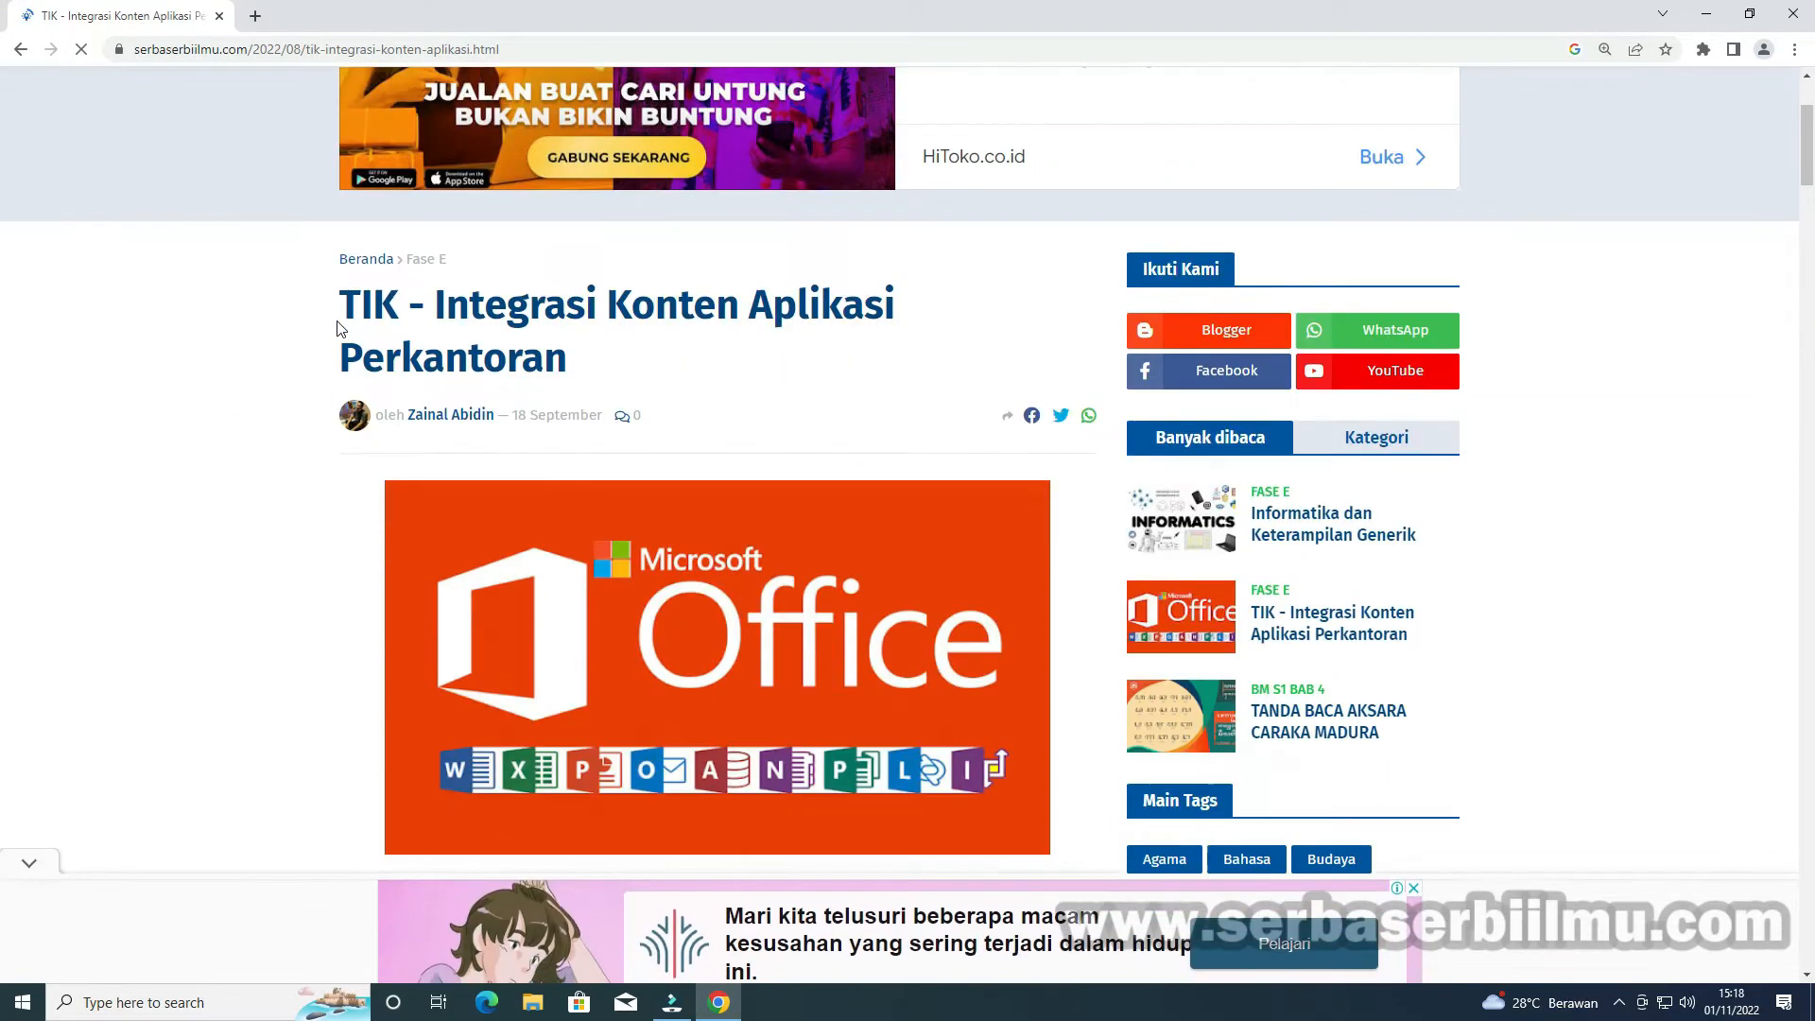
{"action": "scroll", "coordinate": [352, 329], "scroll_direction": "down", "scroll_amount": 7}
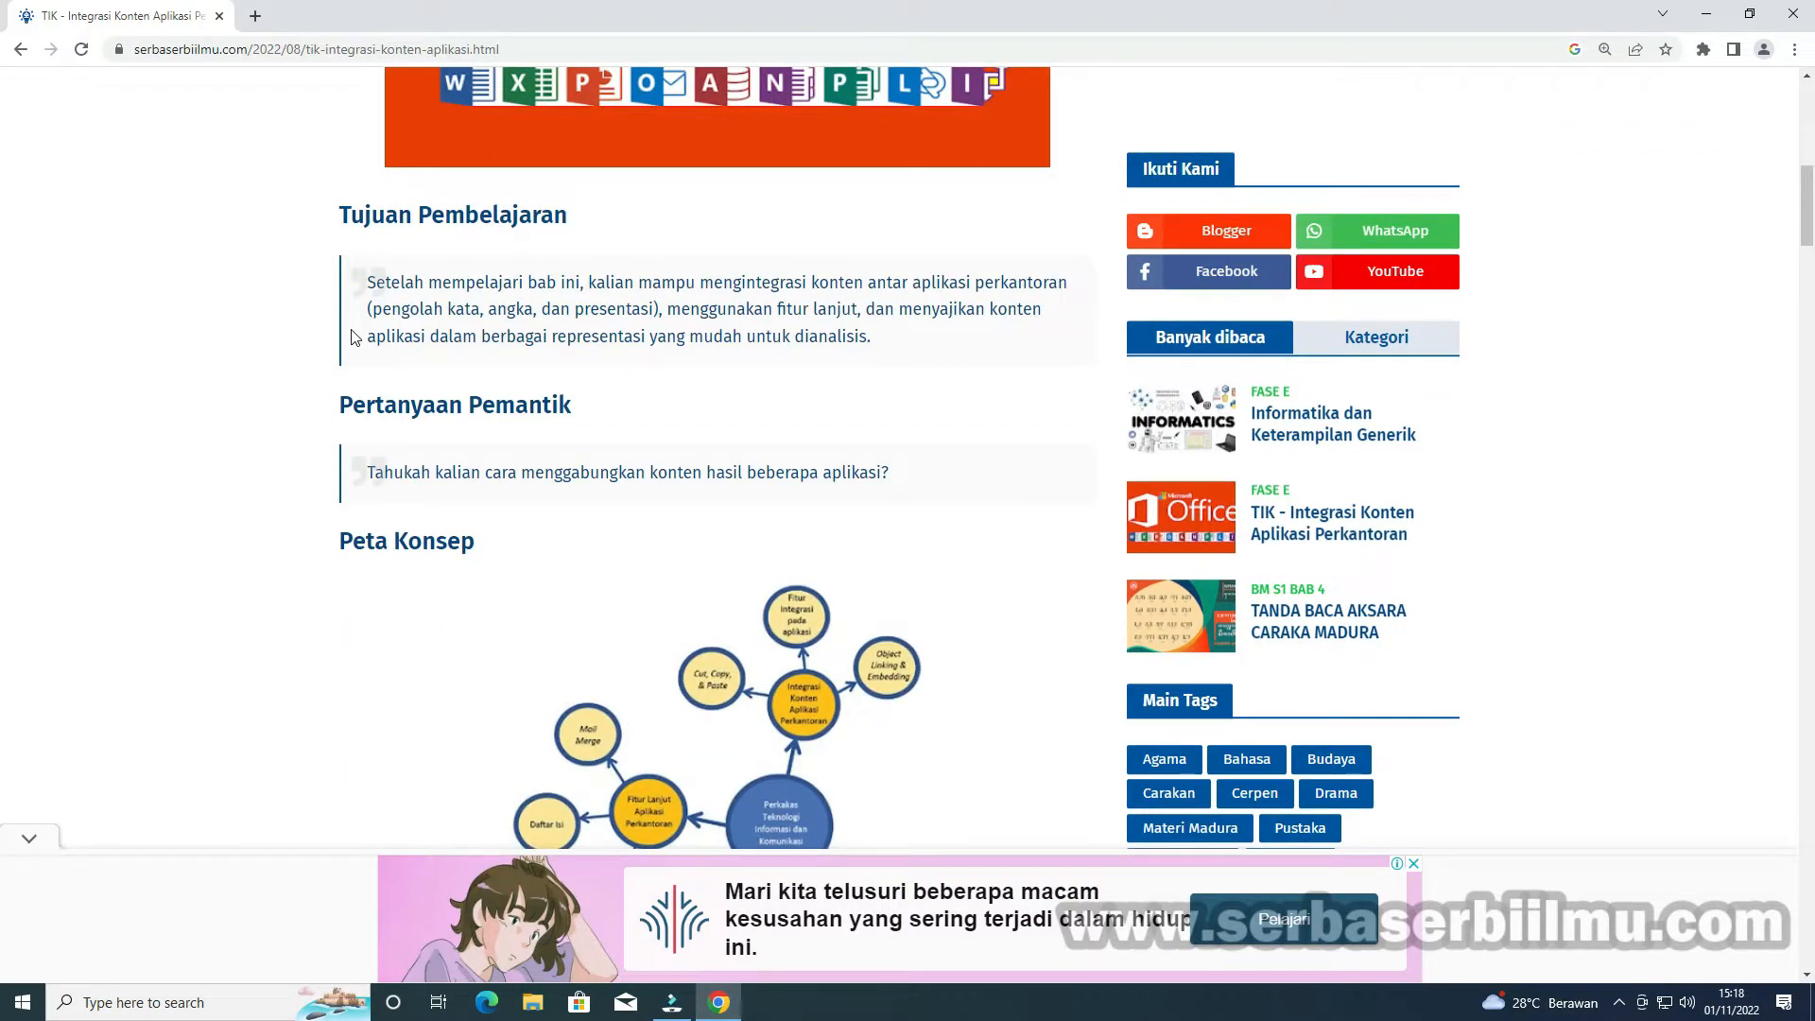
{"action": "scroll", "coordinate": [365, 337], "scroll_direction": "down", "scroll_amount": 7}
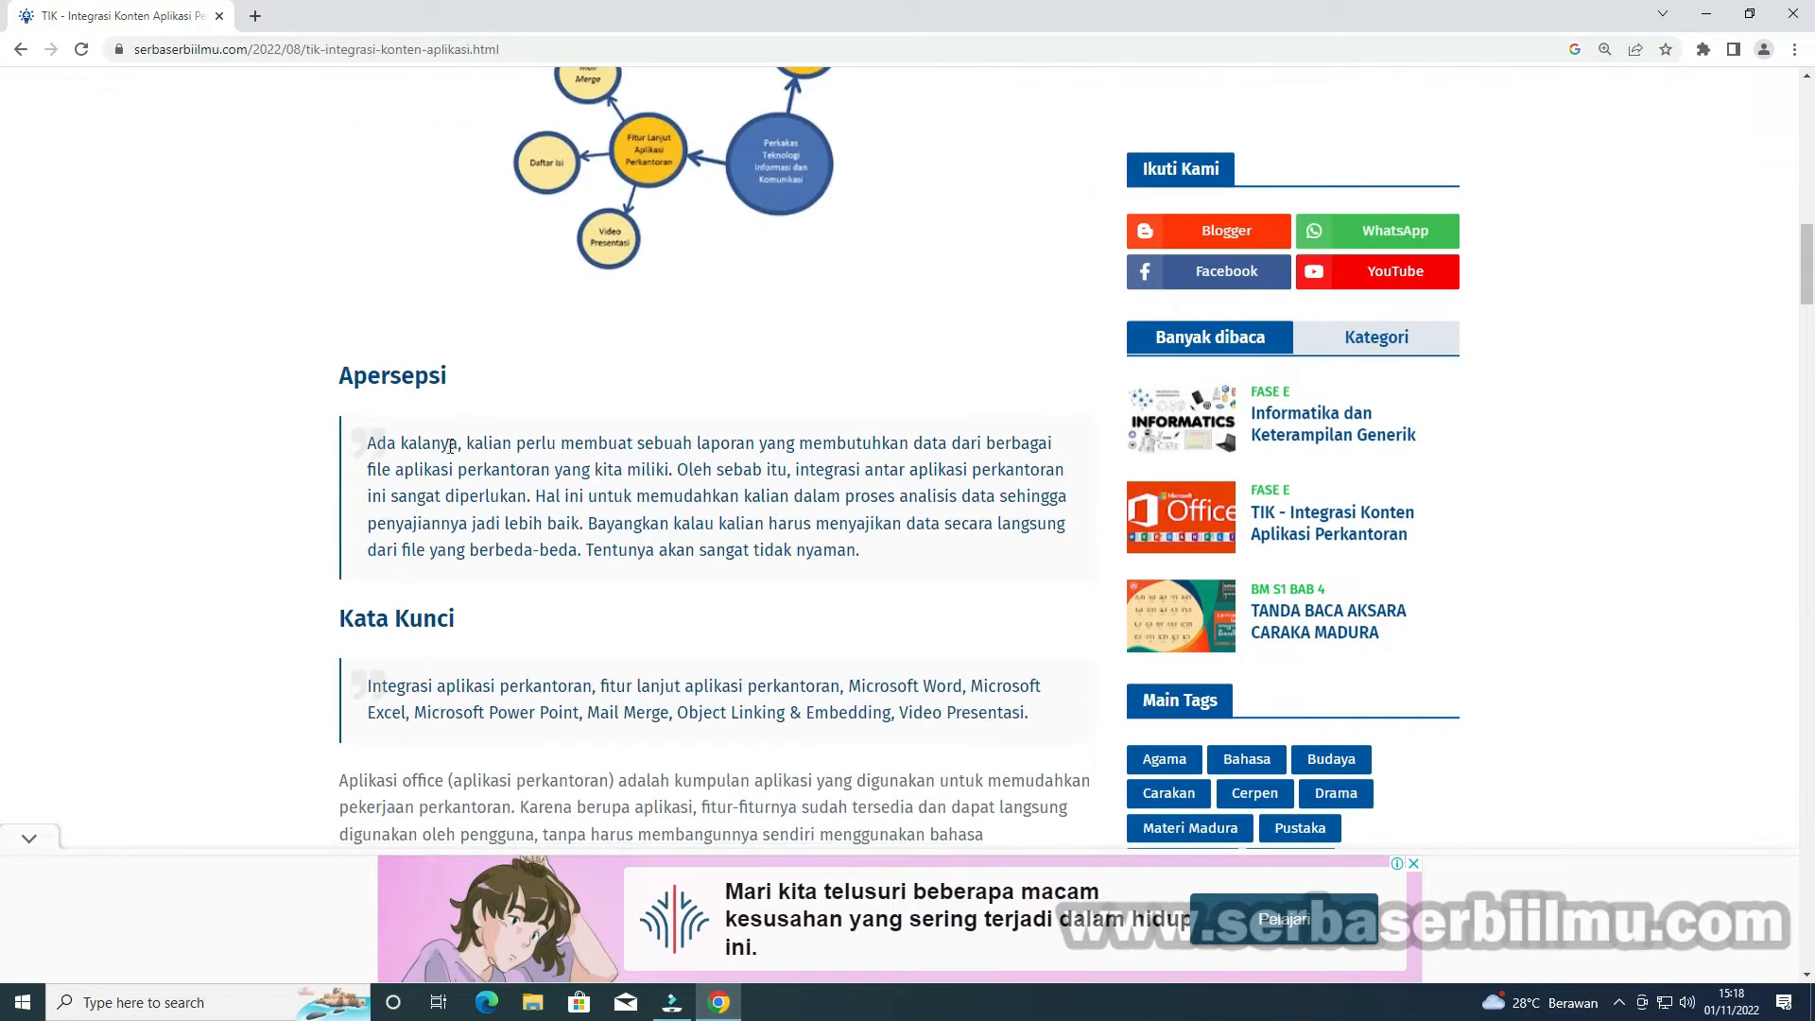
{"action": "scroll", "coordinate": [450, 444], "scroll_direction": "down", "scroll_amount": 8}
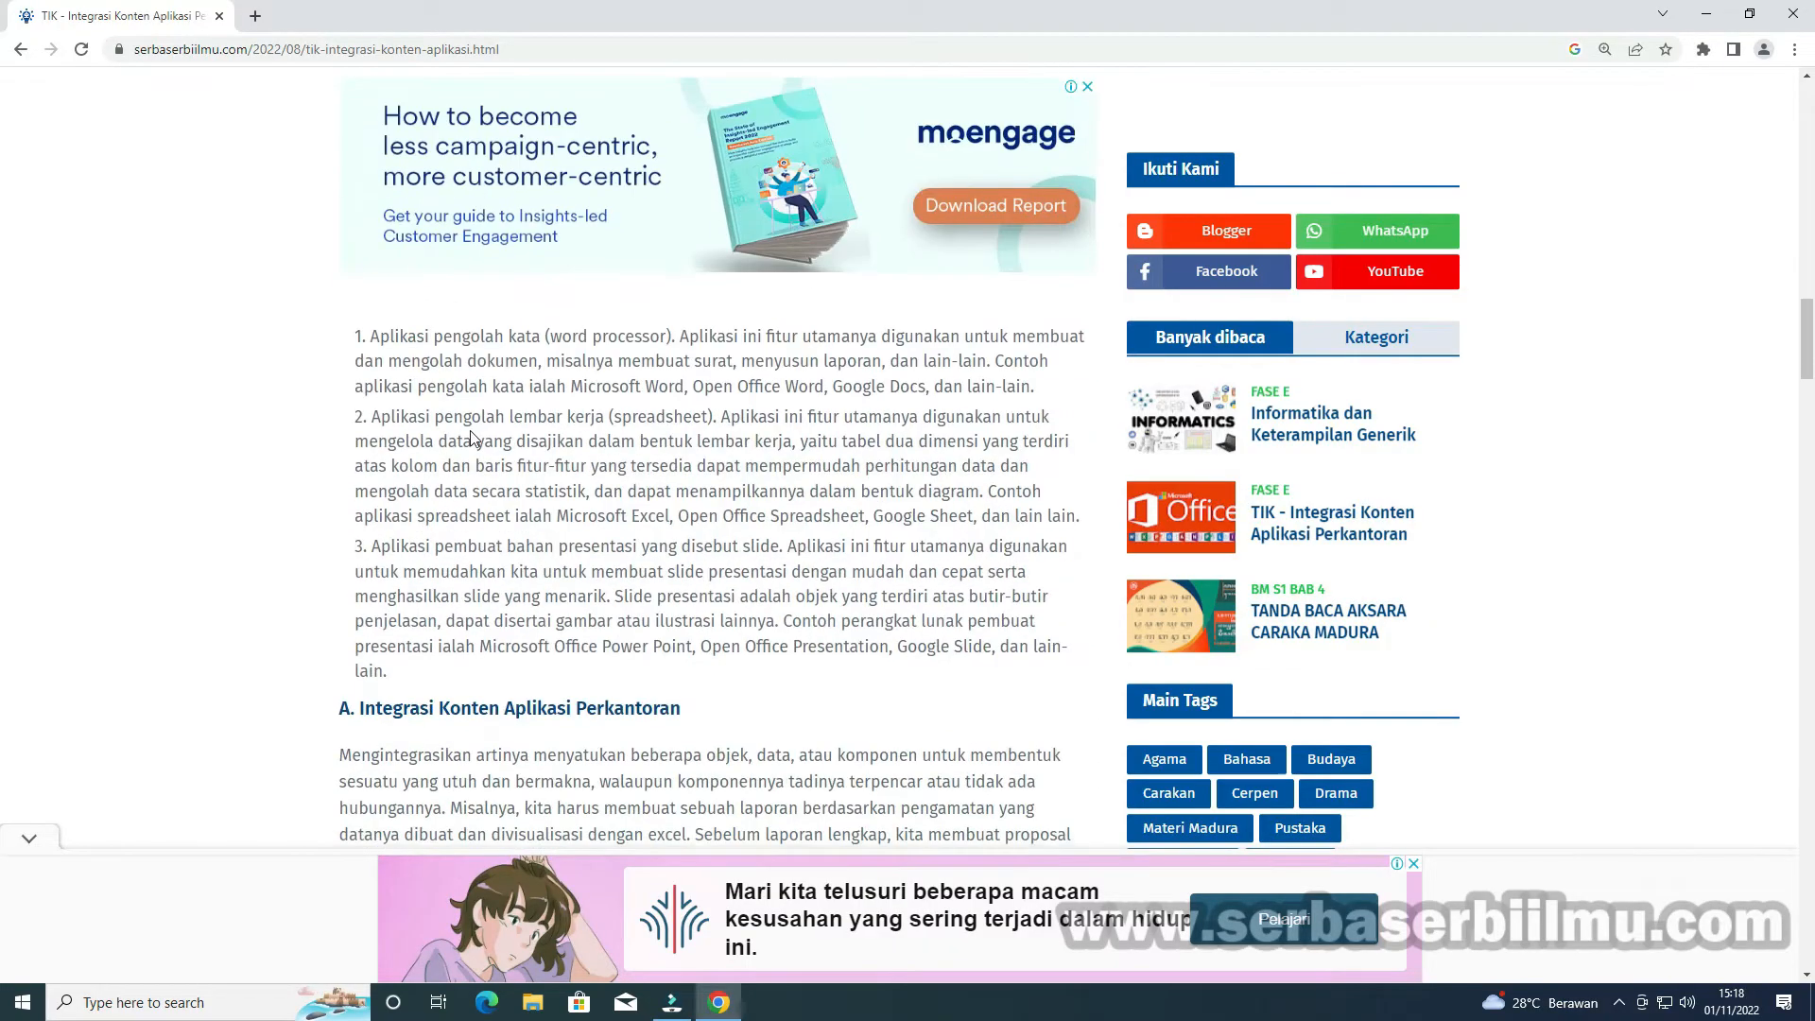
{"action": "scroll", "coordinate": [463, 416], "scroll_direction": "down", "scroll_amount": 3}
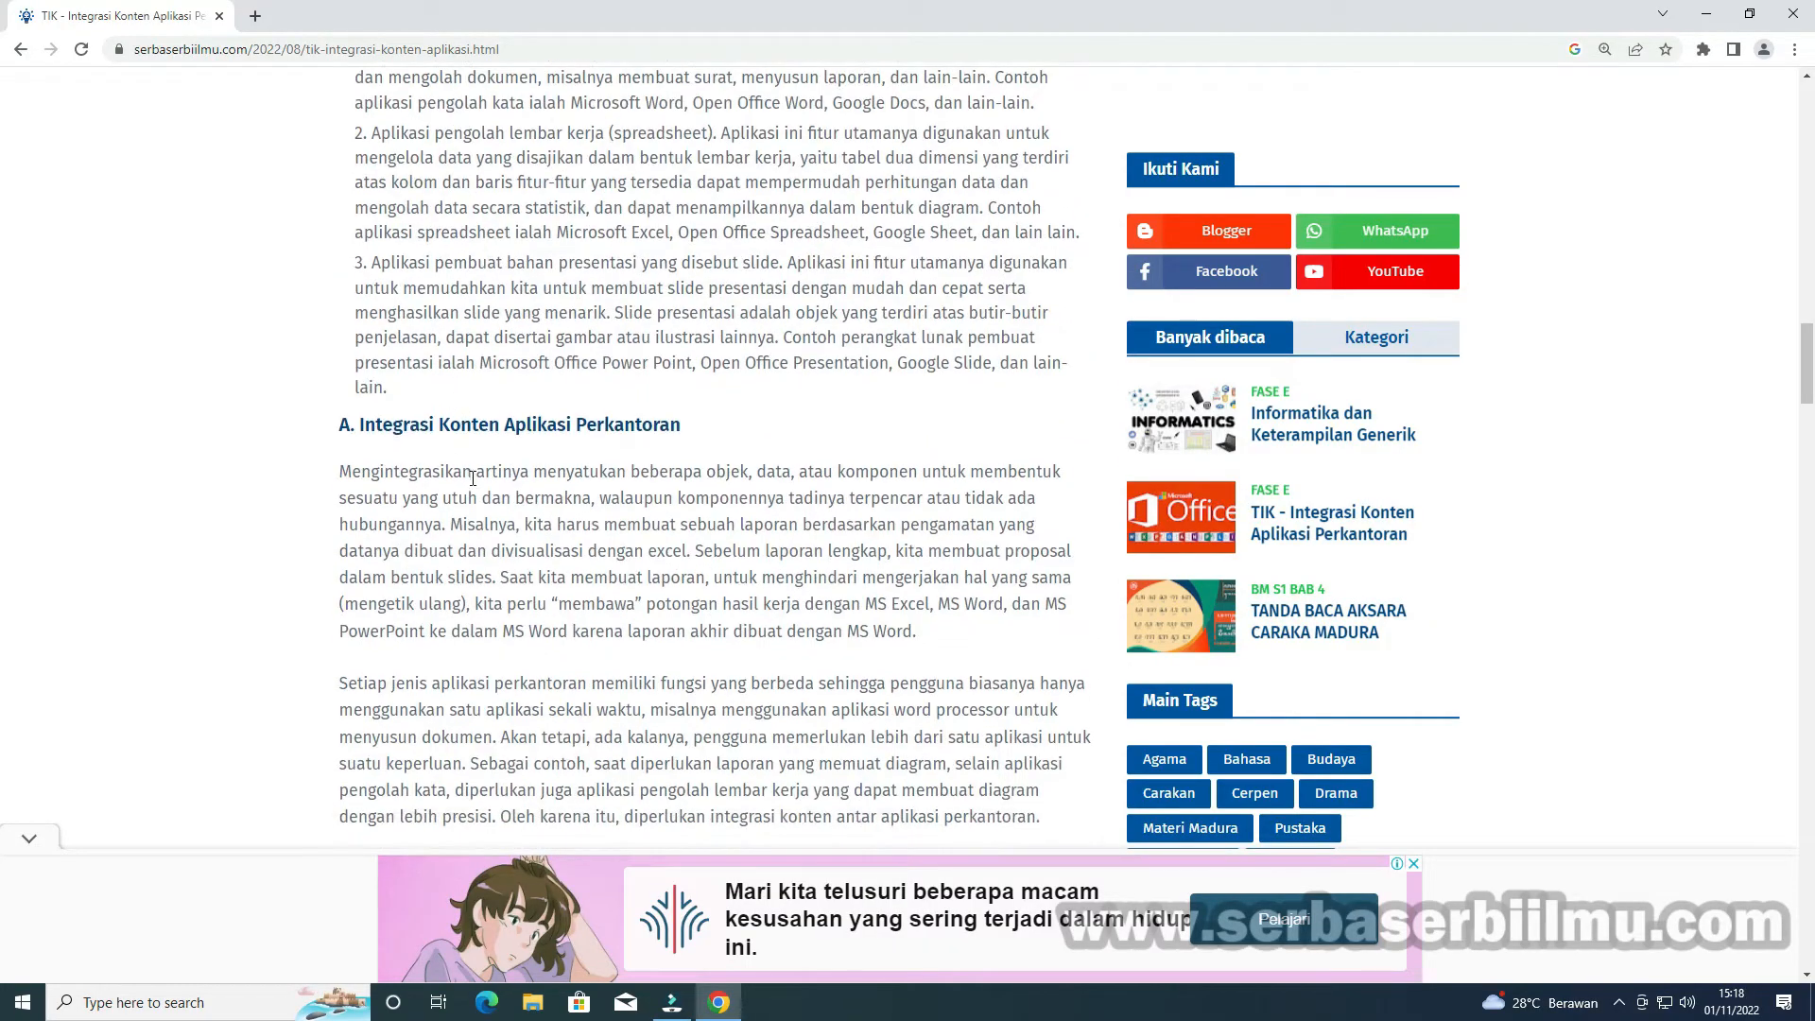
{"action": "scroll", "coordinate": [518, 491], "scroll_direction": "down", "scroll_amount": 1}
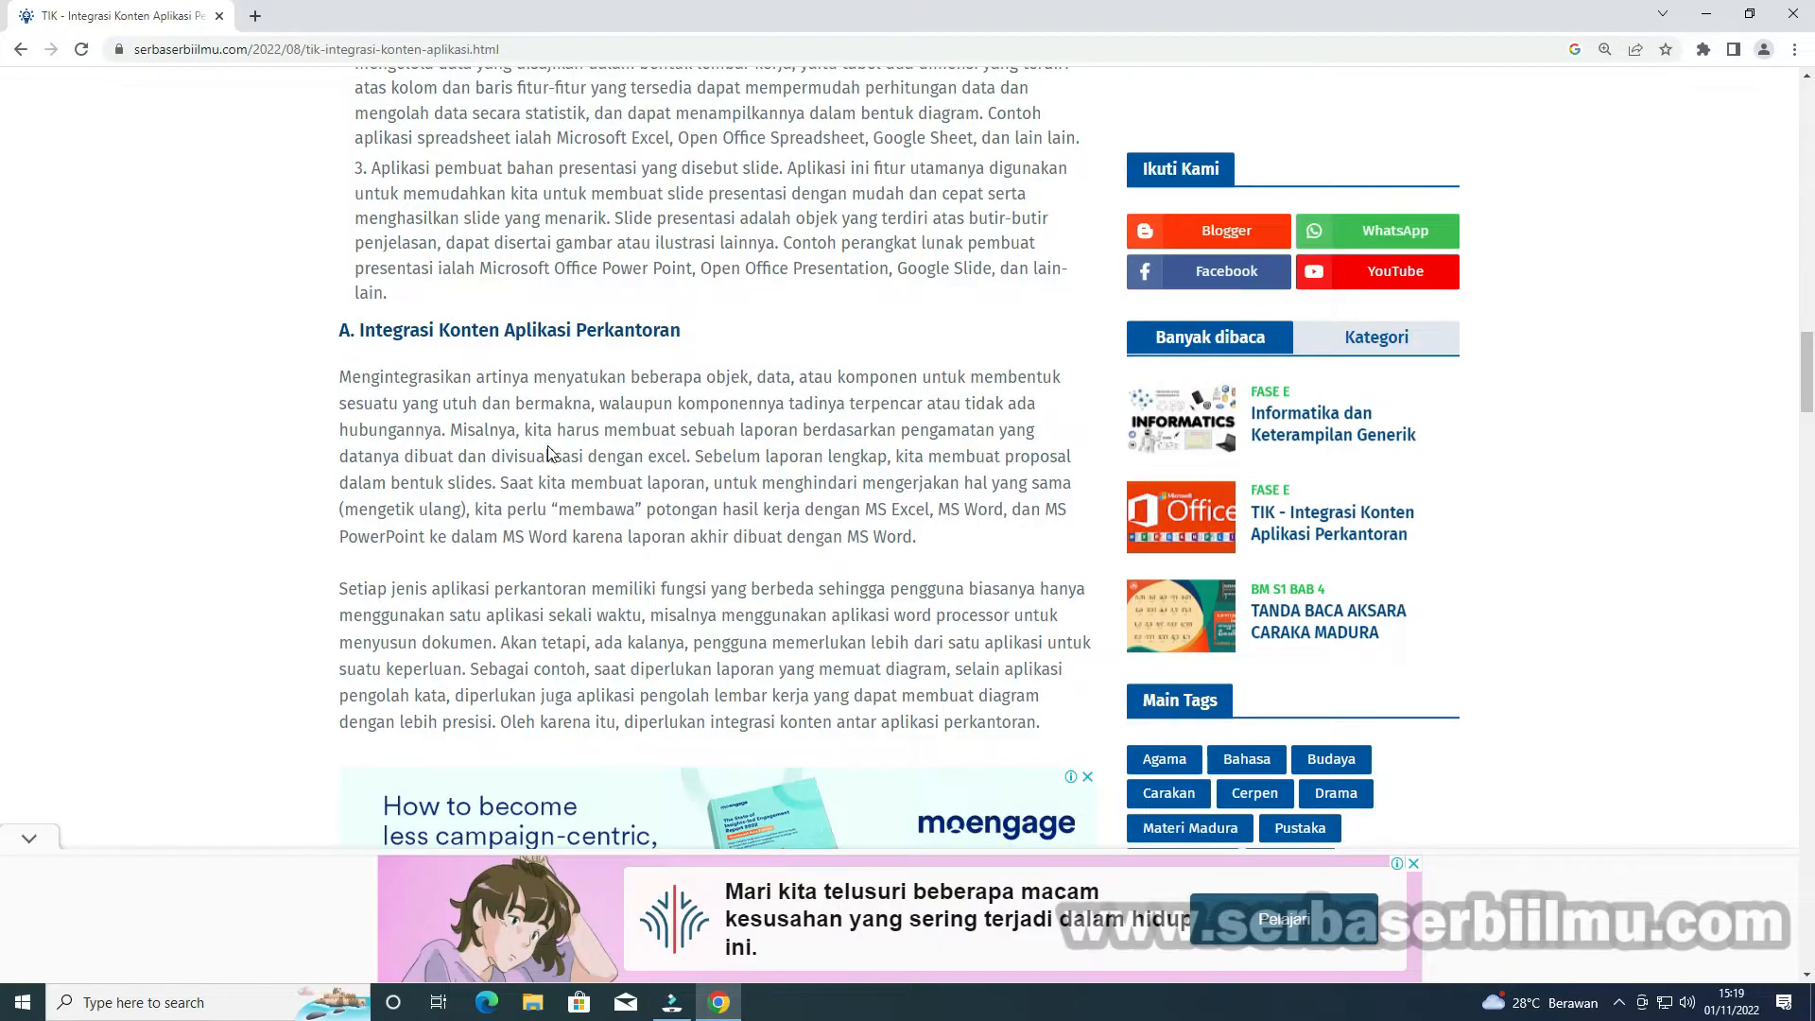
{"action": "scroll", "coordinate": [529, 473], "scroll_direction": "down", "scroll_amount": 20}
{"action": "scroll", "coordinate": [552, 455], "scroll_direction": "down", "scroll_amount": 20}
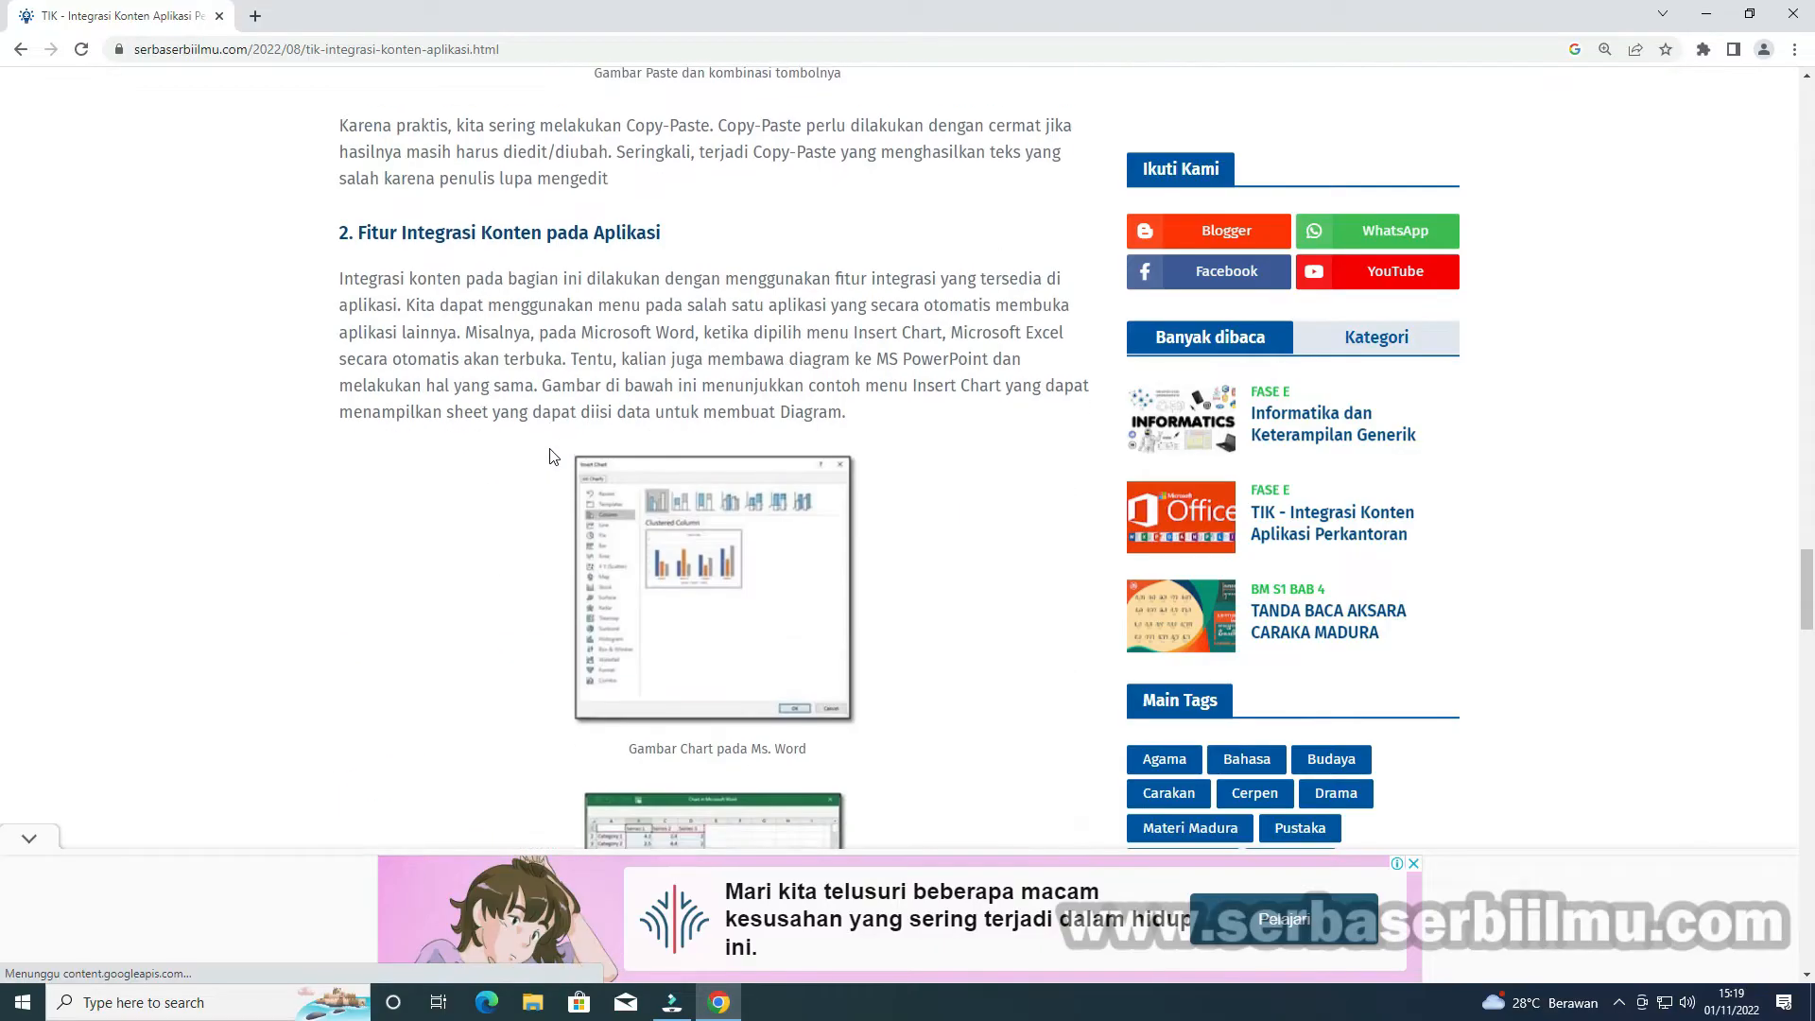
{"action": "scroll", "coordinate": [554, 459], "scroll_direction": "down", "scroll_amount": 8}
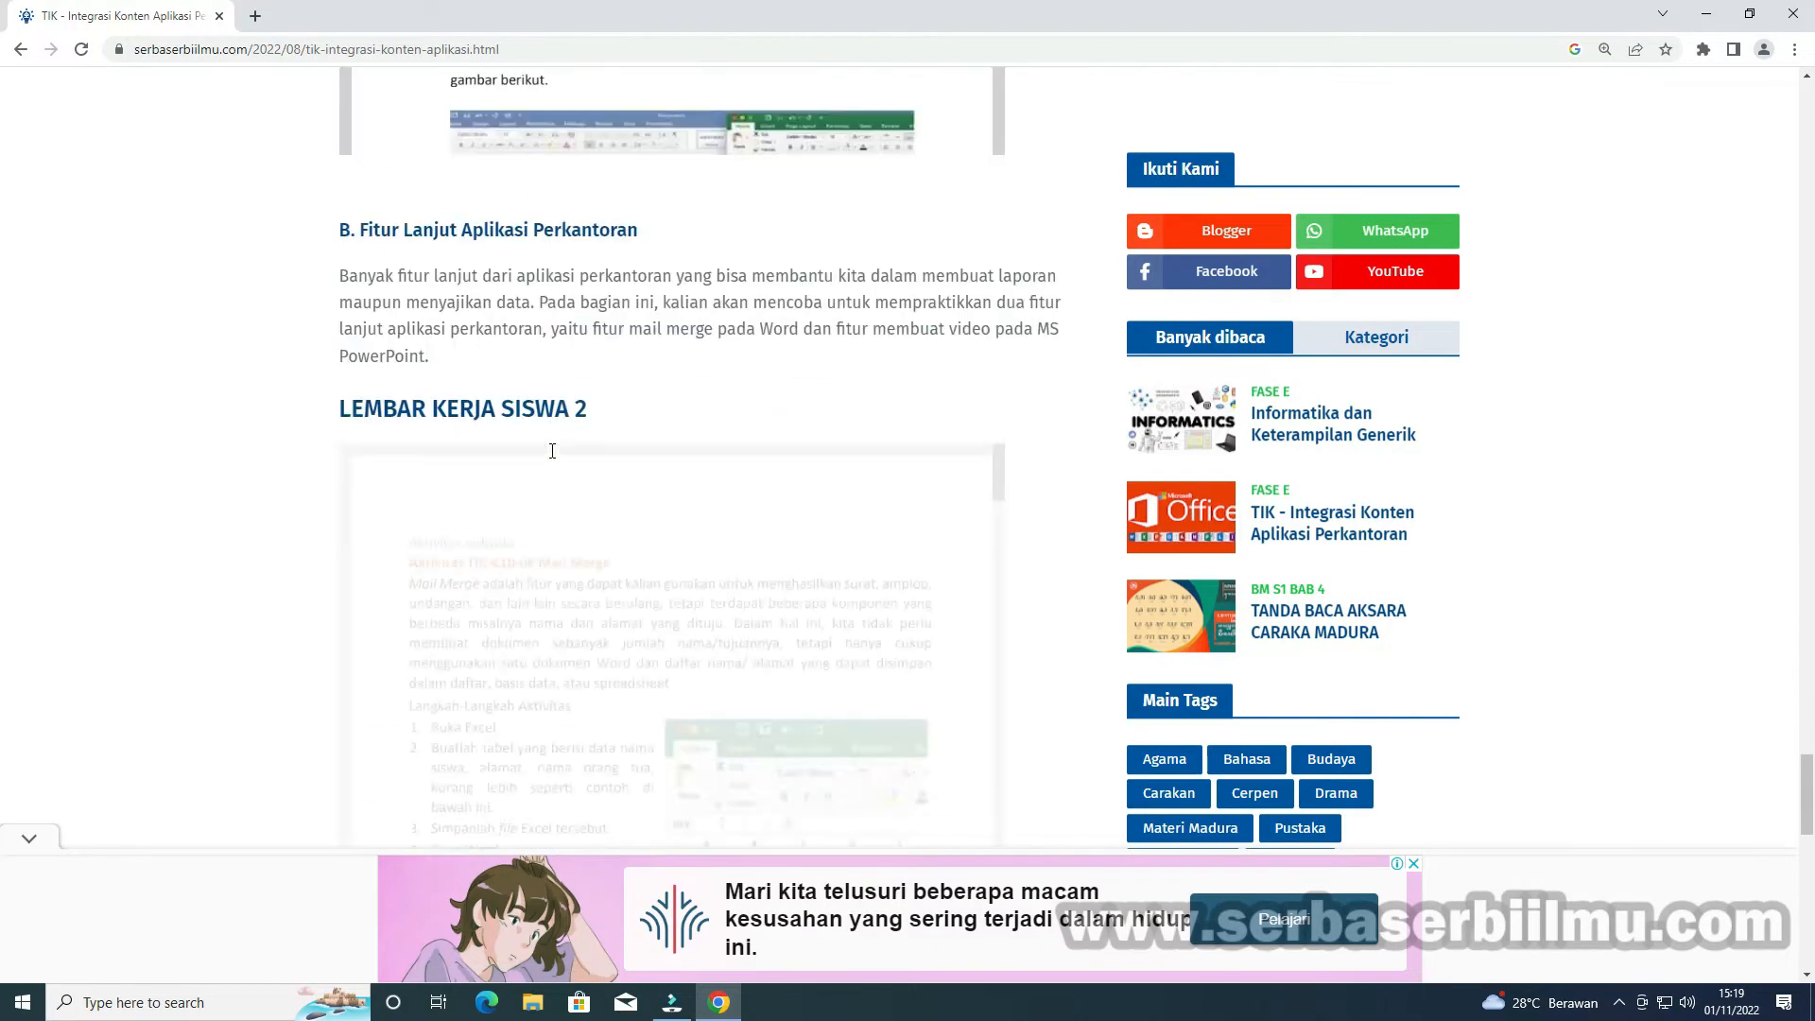
{"action": "scroll", "coordinate": [554, 458], "scroll_direction": "up", "scroll_amount": 7}
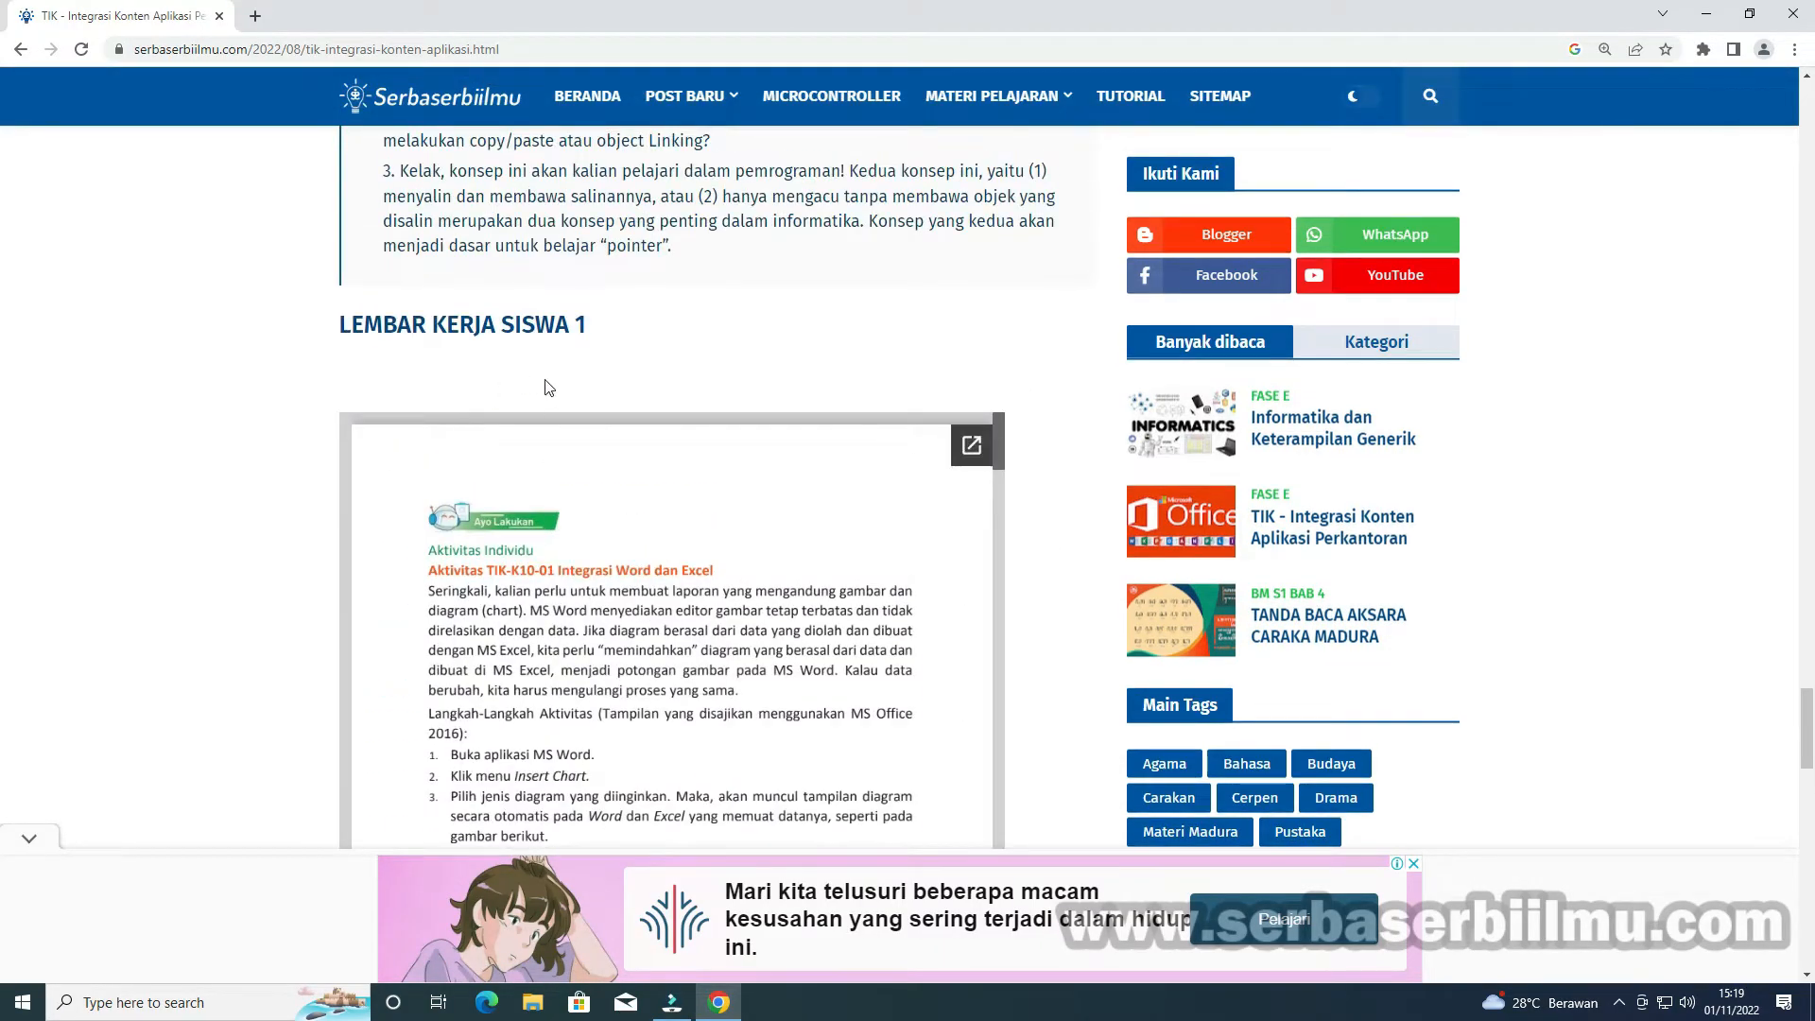
{"action": "scroll", "coordinate": [453, 369], "scroll_direction": "down", "scroll_amount": 1}
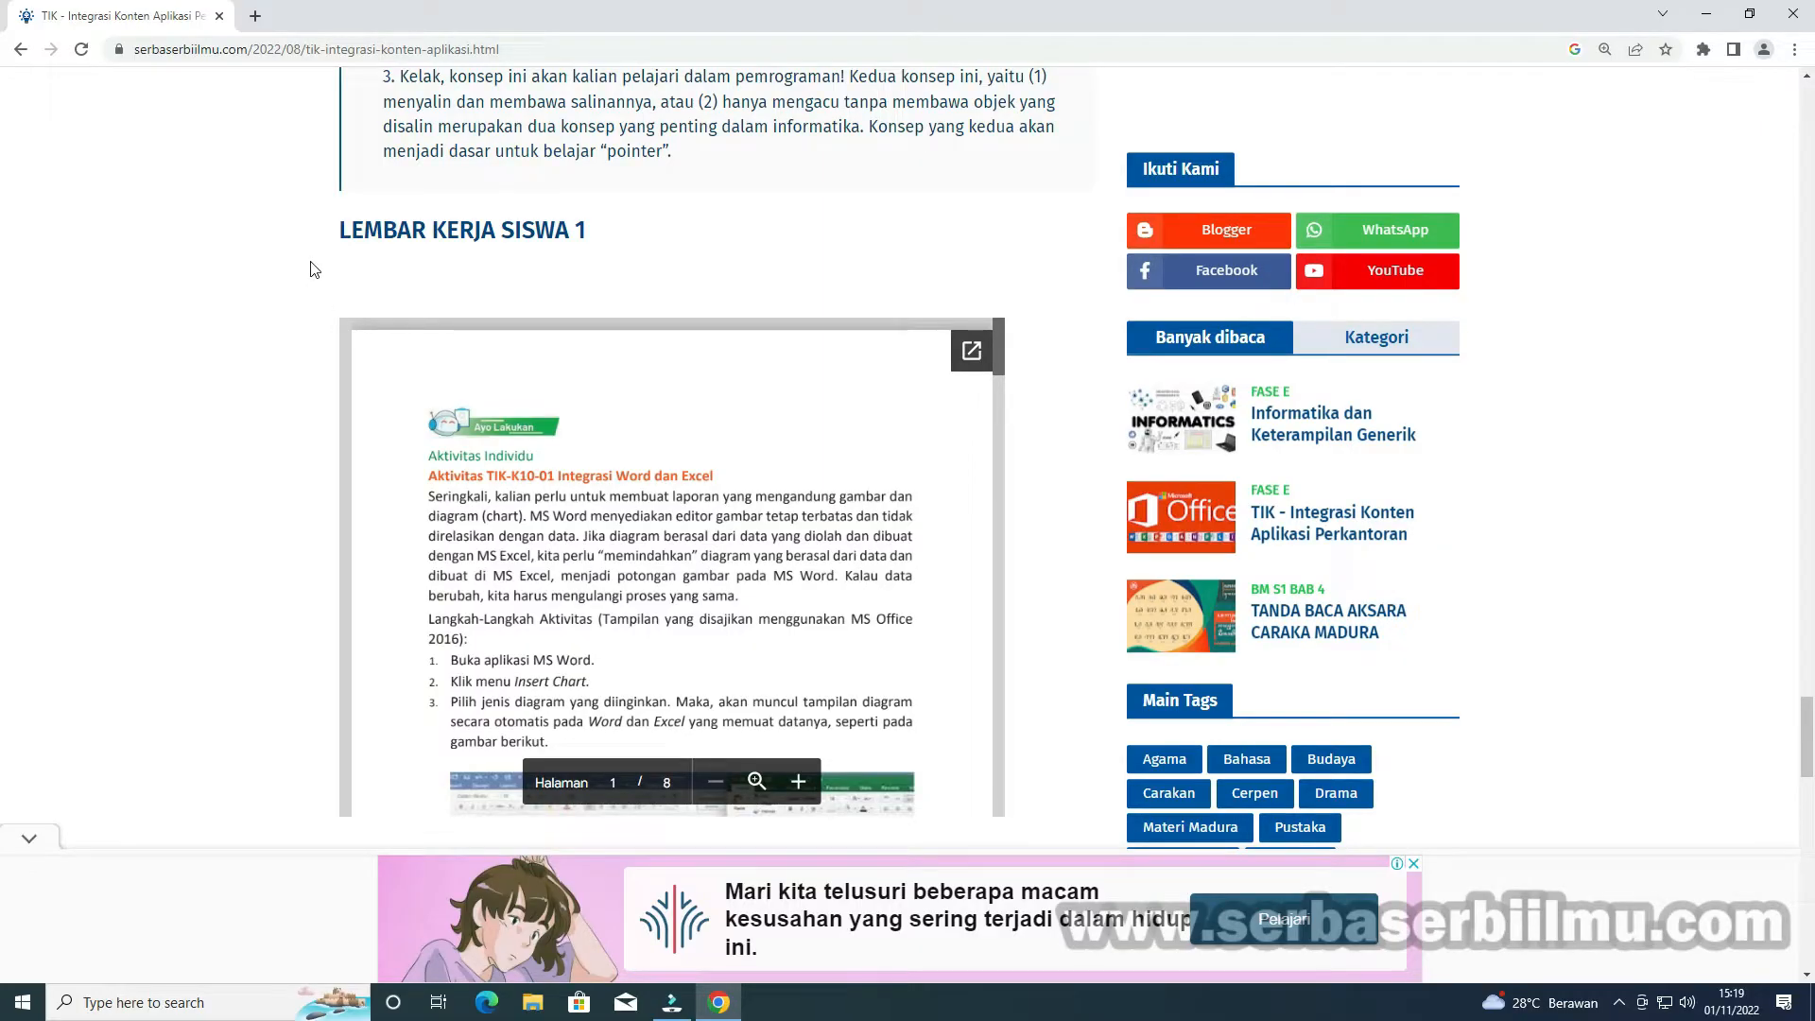
{"action": "scroll", "coordinate": [312, 269], "scroll_direction": "down", "scroll_amount": 8}
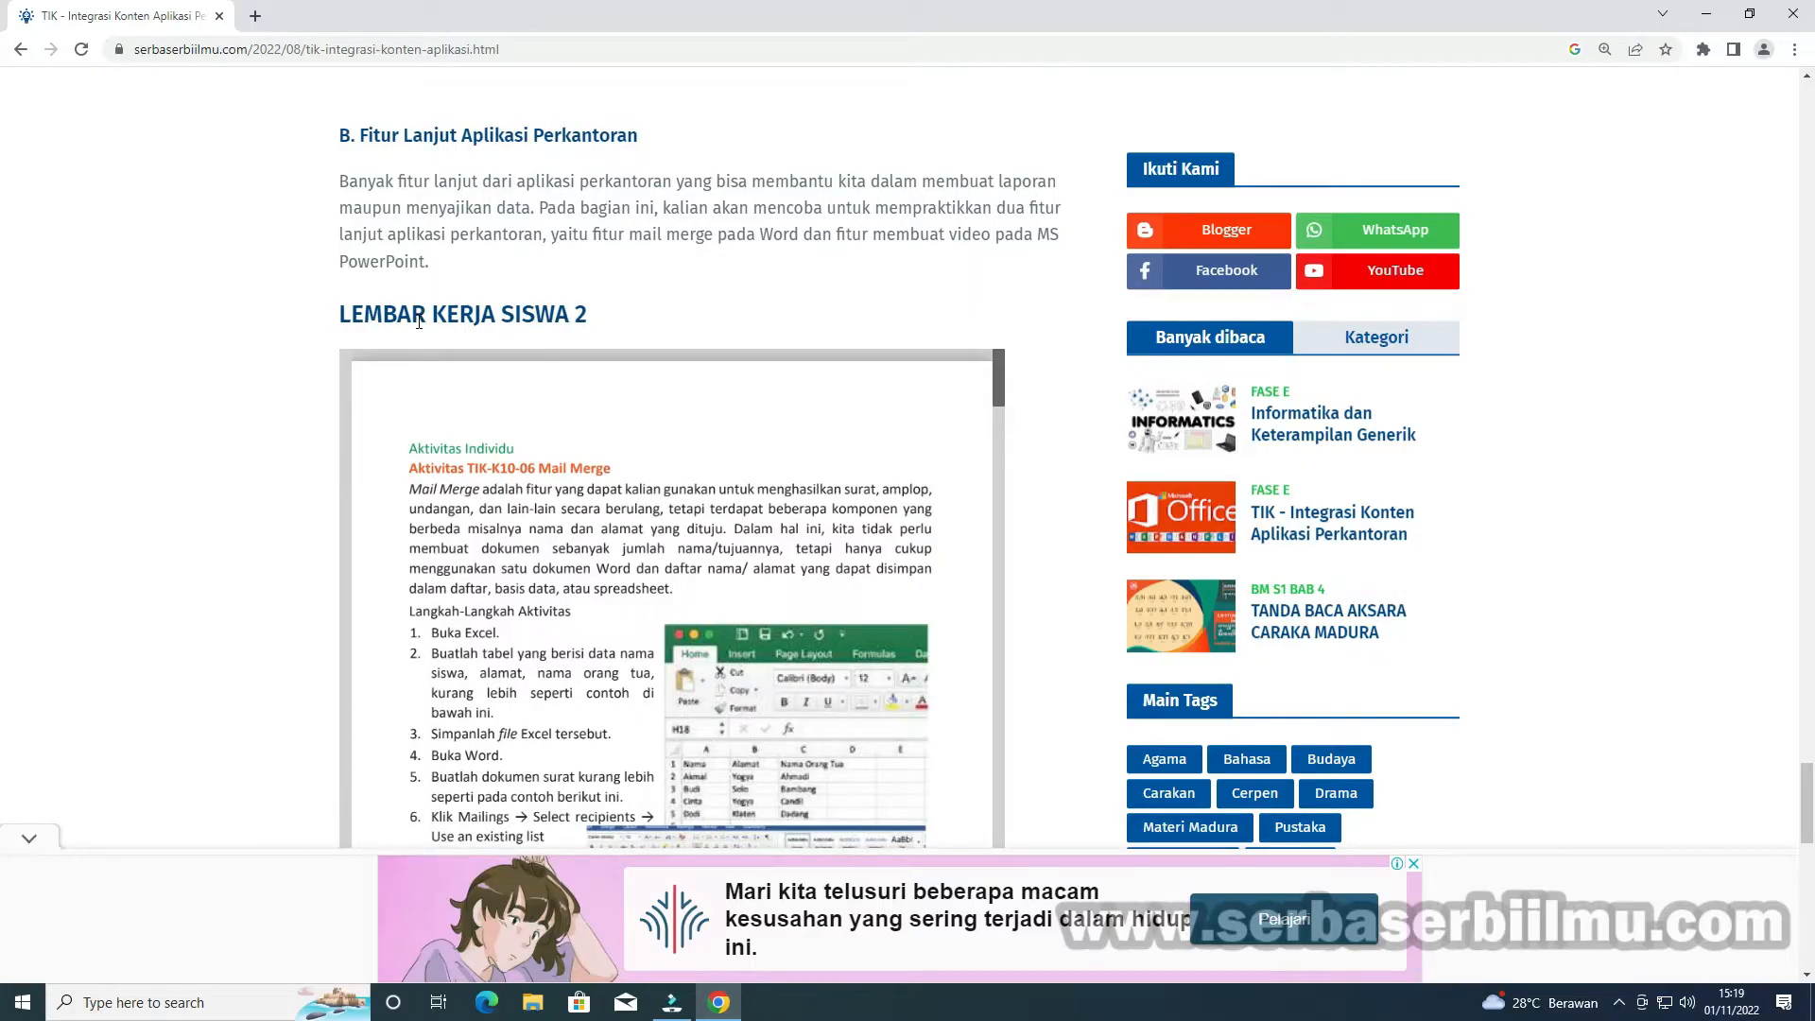
{"action": "scroll", "coordinate": [419, 321], "scroll_direction": "up", "scroll_amount": 3}
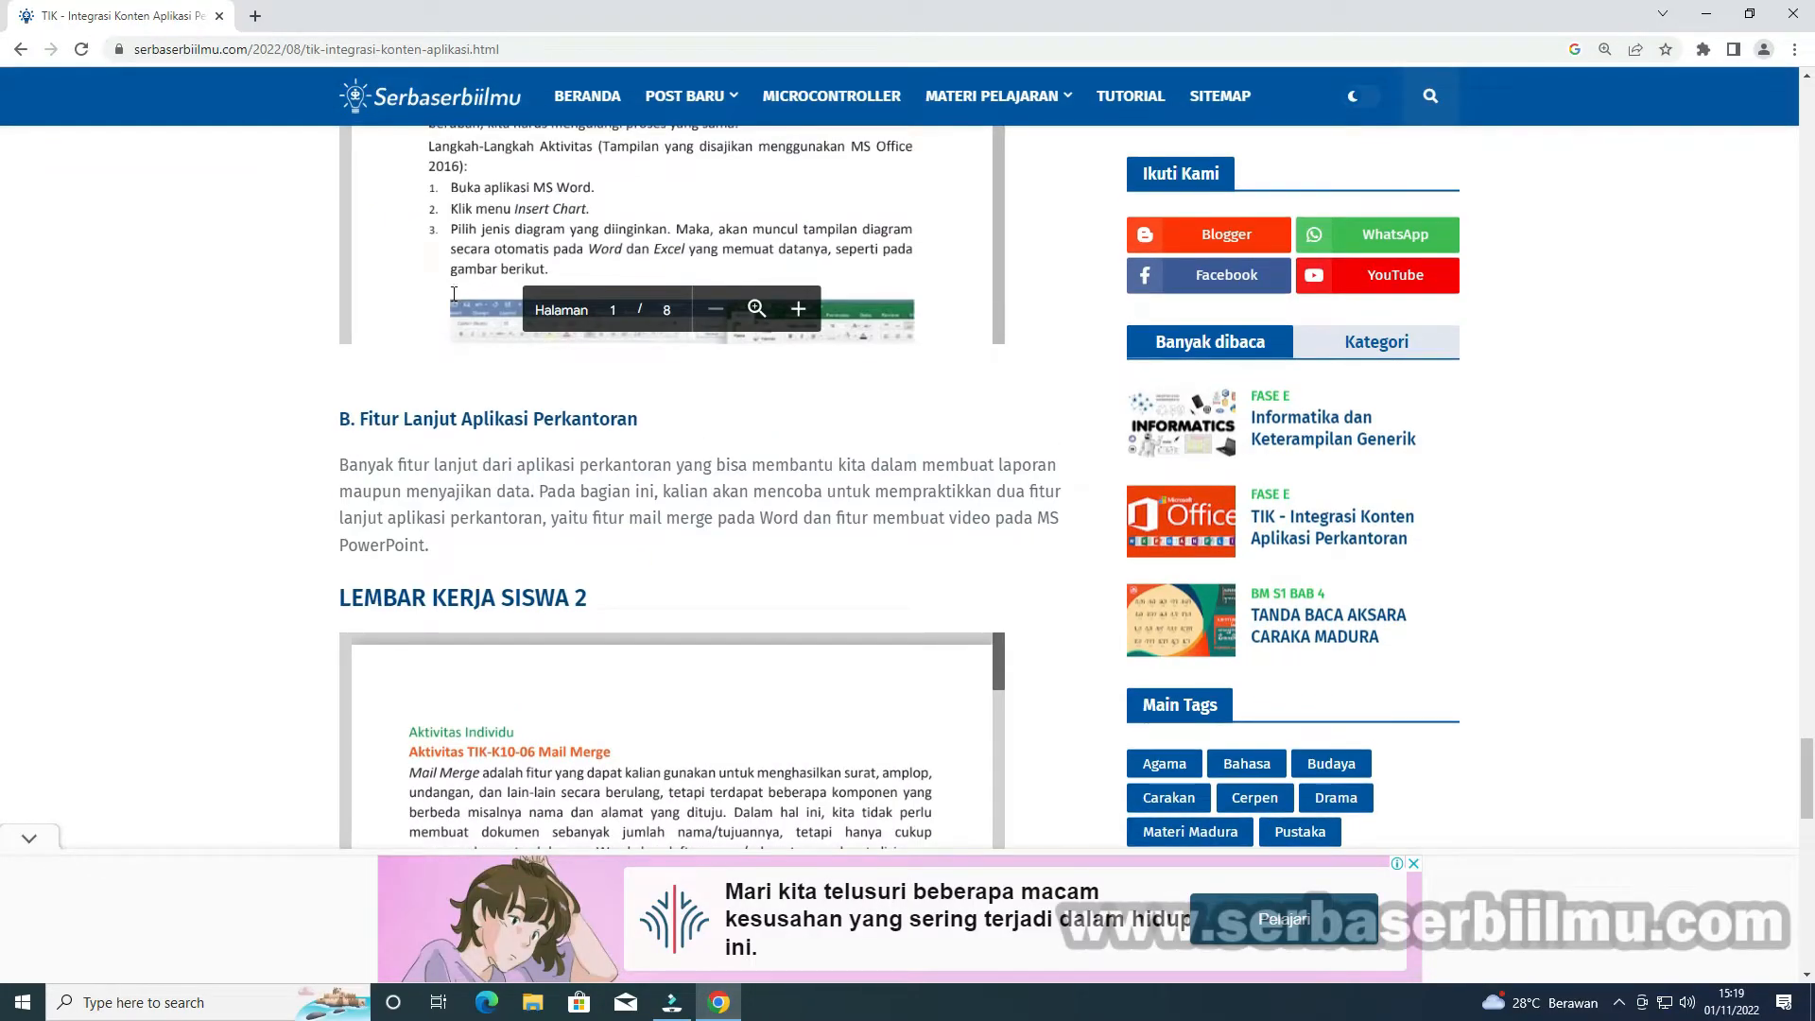
{"action": "scroll", "coordinate": [489, 283], "scroll_direction": "up", "scroll_amount": 4}
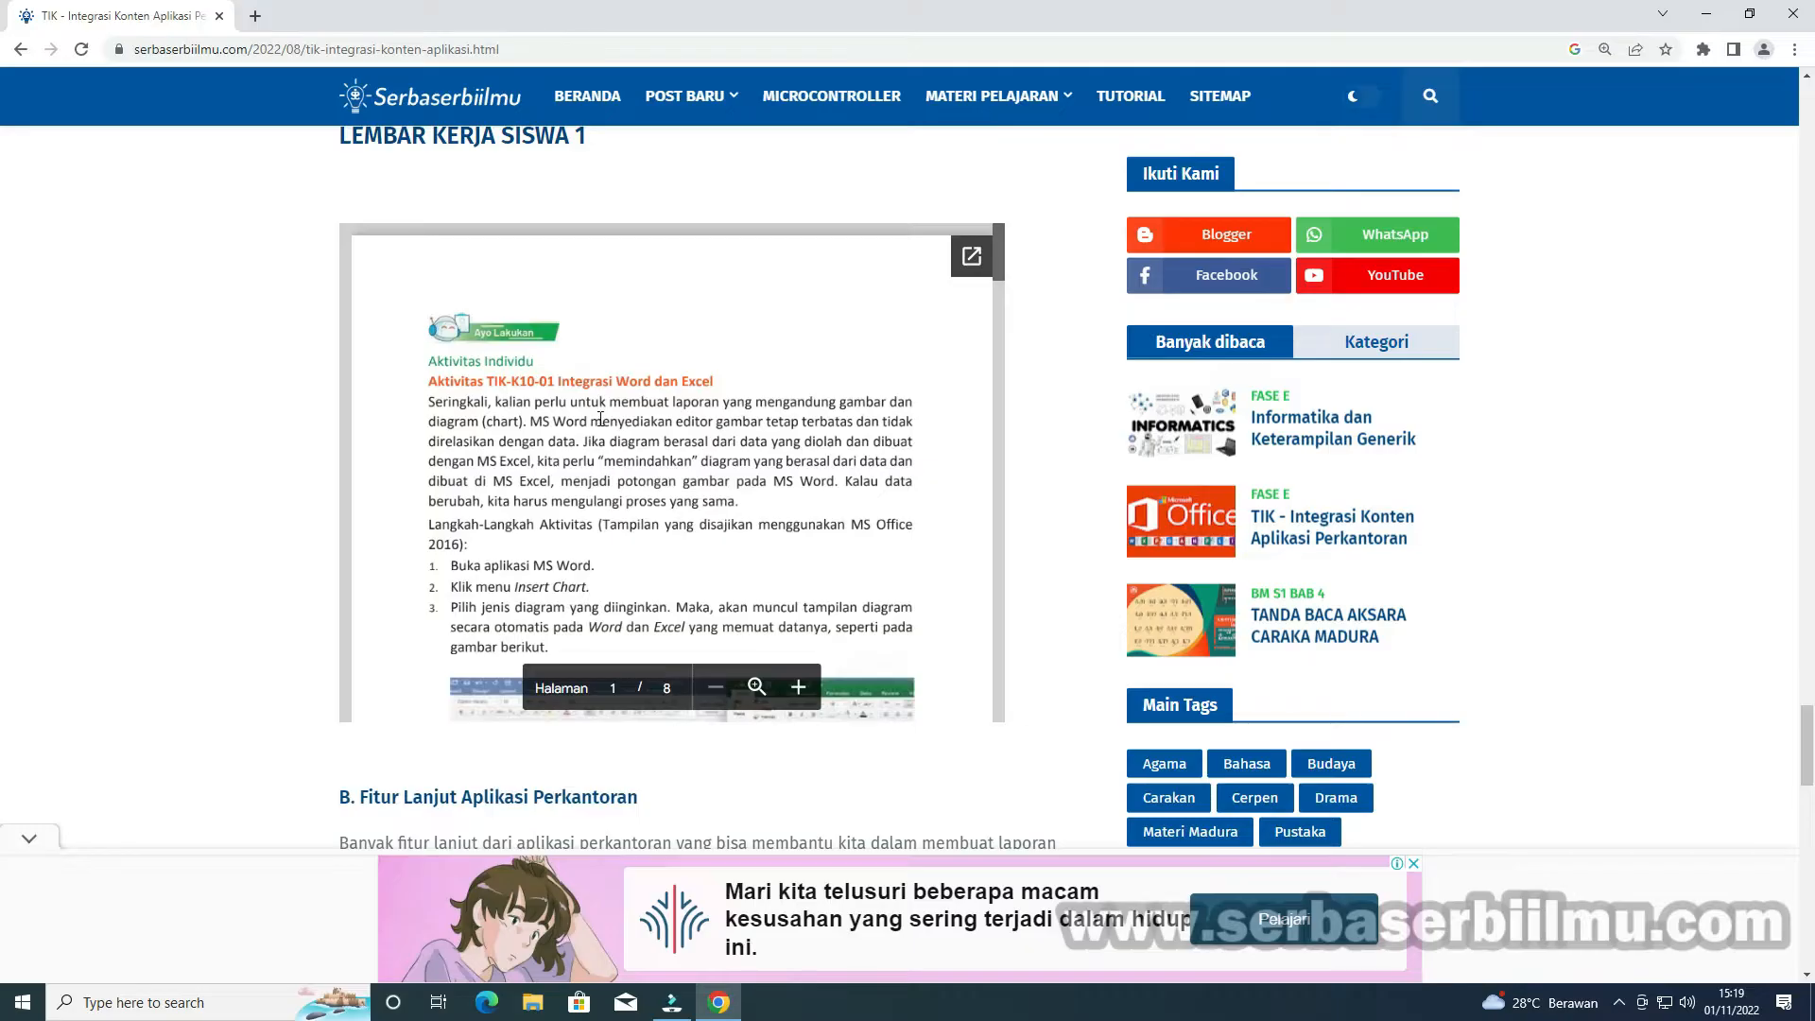
Read the Lembar Kerja Siswa 1 worksheet, especially the steps of activity TIK-K10-01 on integrating Word and Excel
{"action": "scroll", "coordinate": [600, 419], "scroll_direction": "down", "scroll_amount": 1}
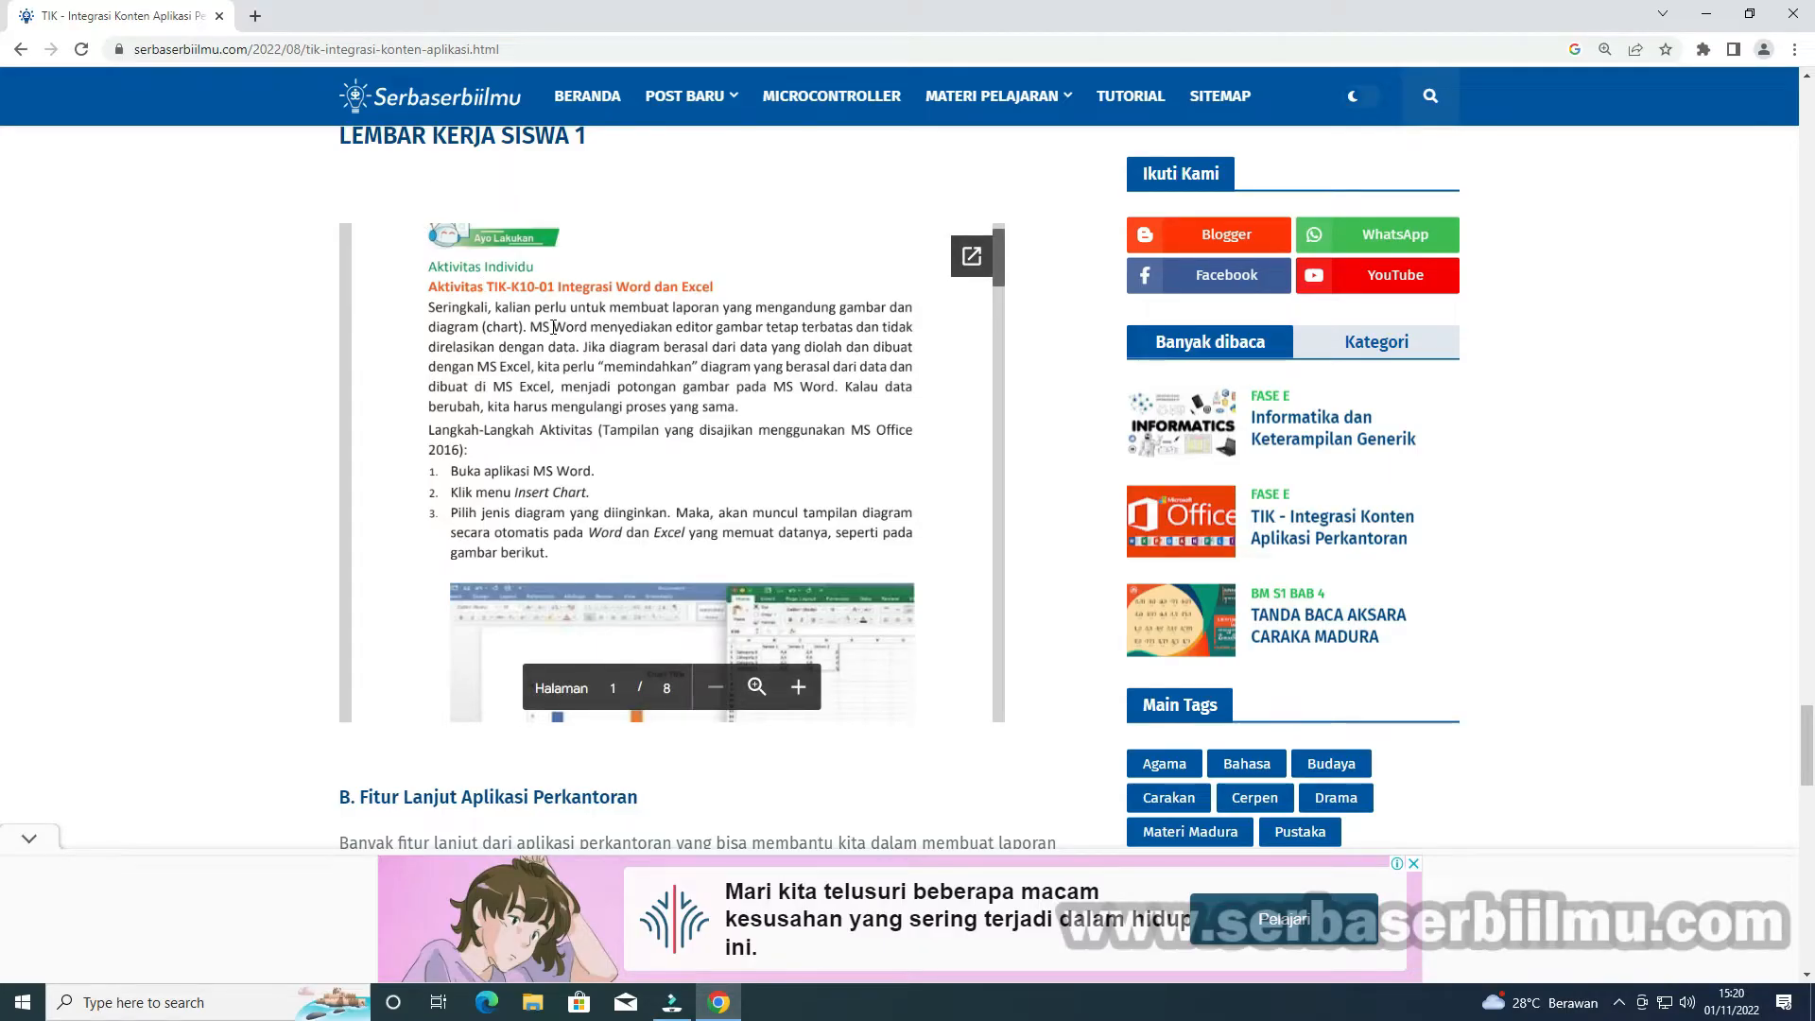
{"action": "scroll", "coordinate": [553, 327], "scroll_direction": "down", "scroll_amount": 15}
{"action": "scroll", "coordinate": [553, 331], "scroll_direction": "down", "scroll_amount": 15}
{"action": "scroll", "coordinate": [553, 336], "scroll_direction": "down", "scroll_amount": 10}
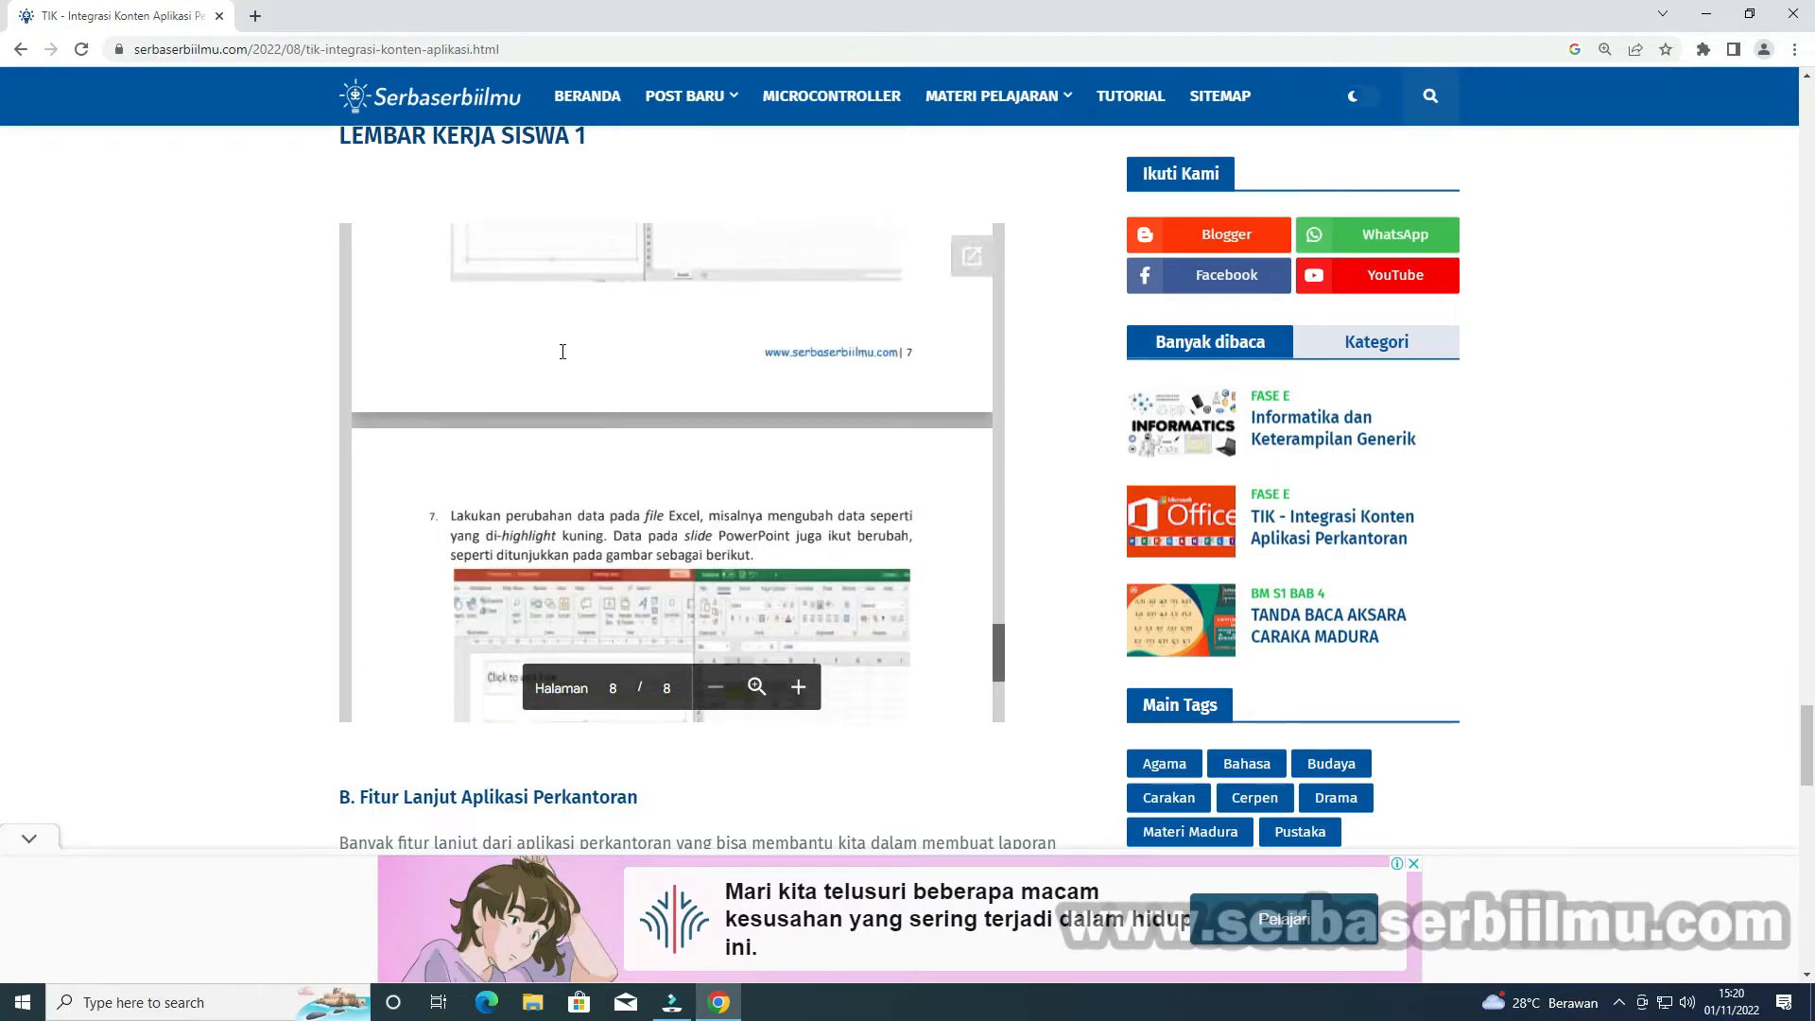
{"action": "scroll", "coordinate": [562, 351], "scroll_direction": "up", "scroll_amount": 15}
{"action": "scroll", "coordinate": [563, 352], "scroll_direction": "up", "scroll_amount": 20}
{"action": "scroll", "coordinate": [557, 348], "scroll_direction": "up", "scroll_amount": 3}
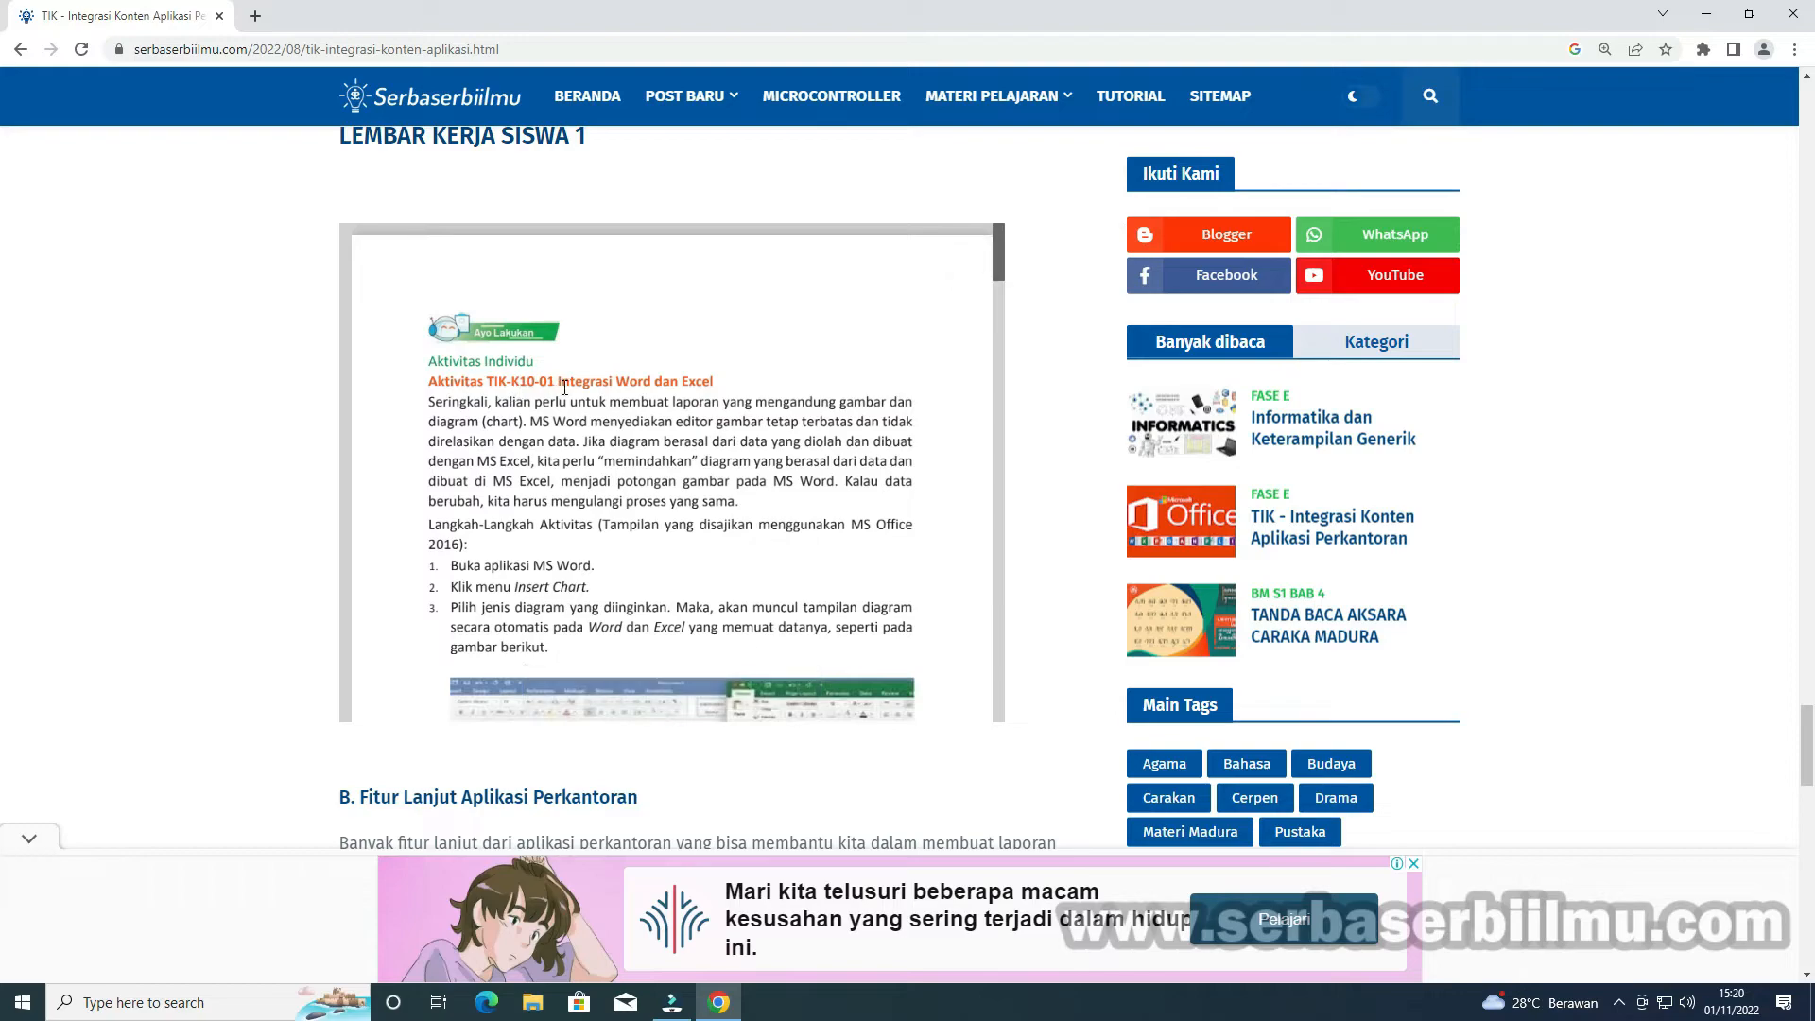
{"action": "scroll", "coordinate": [660, 393], "scroll_direction": "down", "scroll_amount": 3}
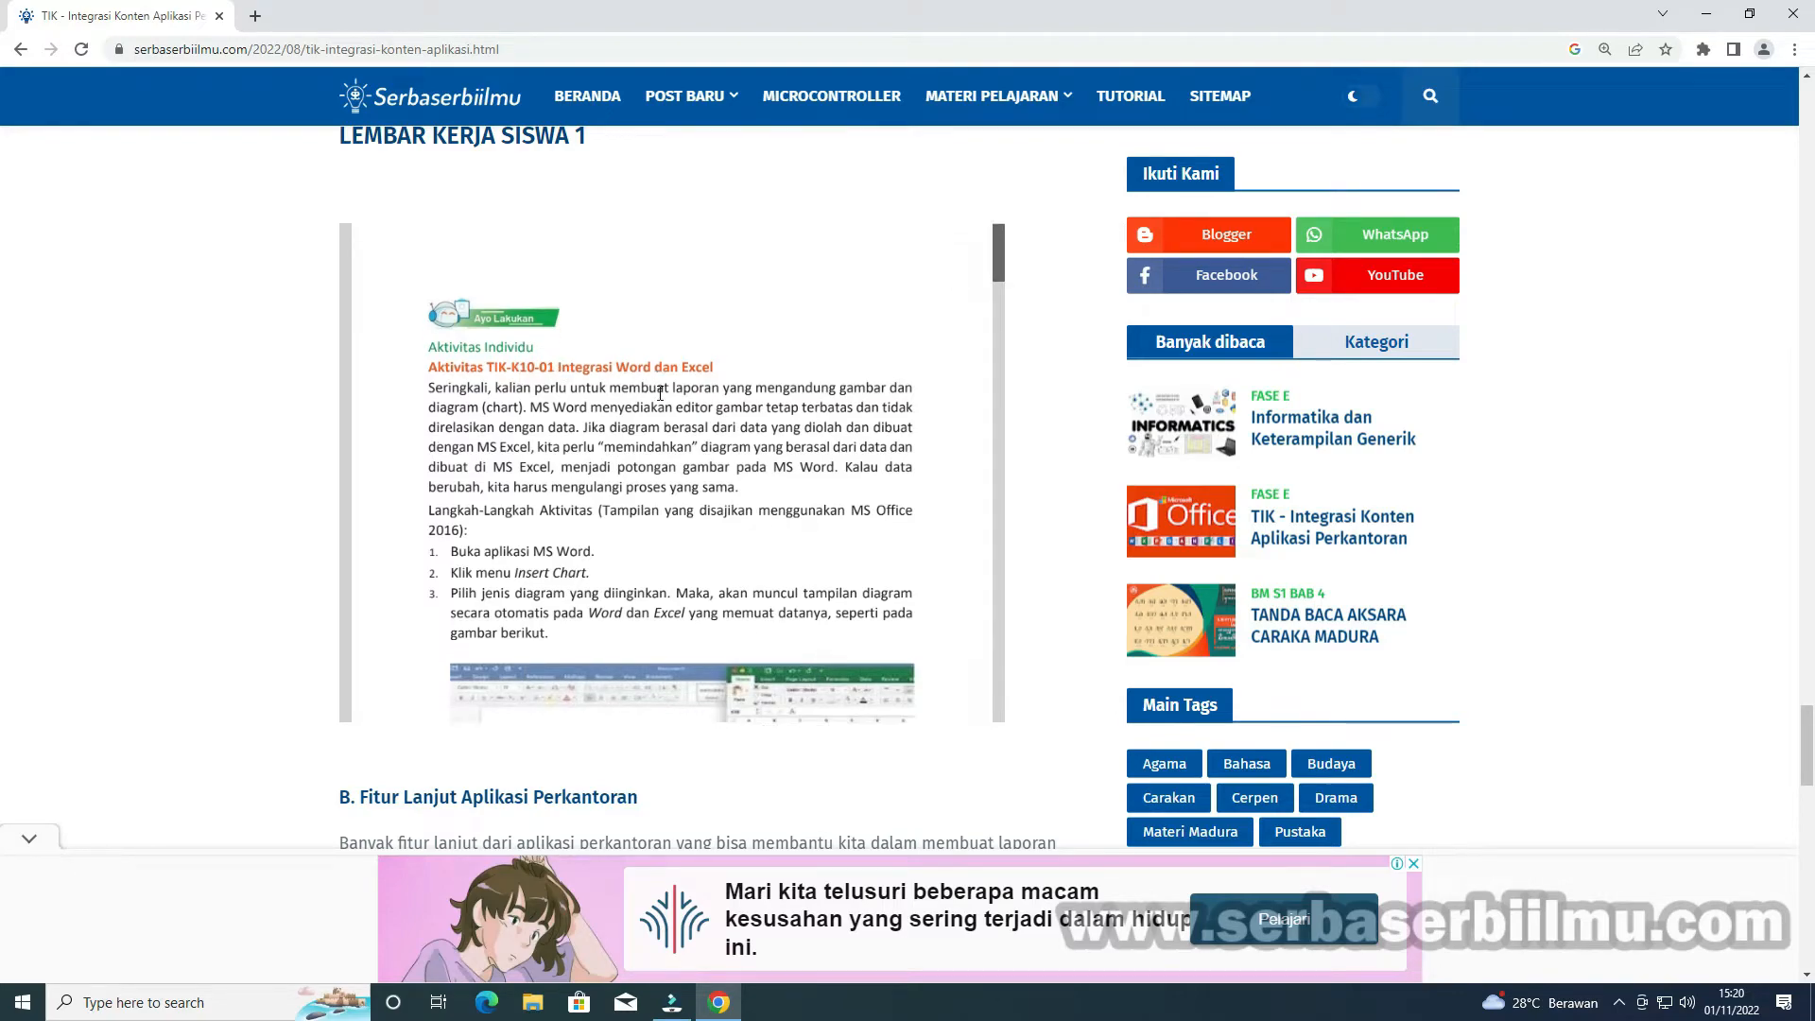
{"action": "scroll", "coordinate": [660, 394], "scroll_direction": "down", "scroll_amount": 1}
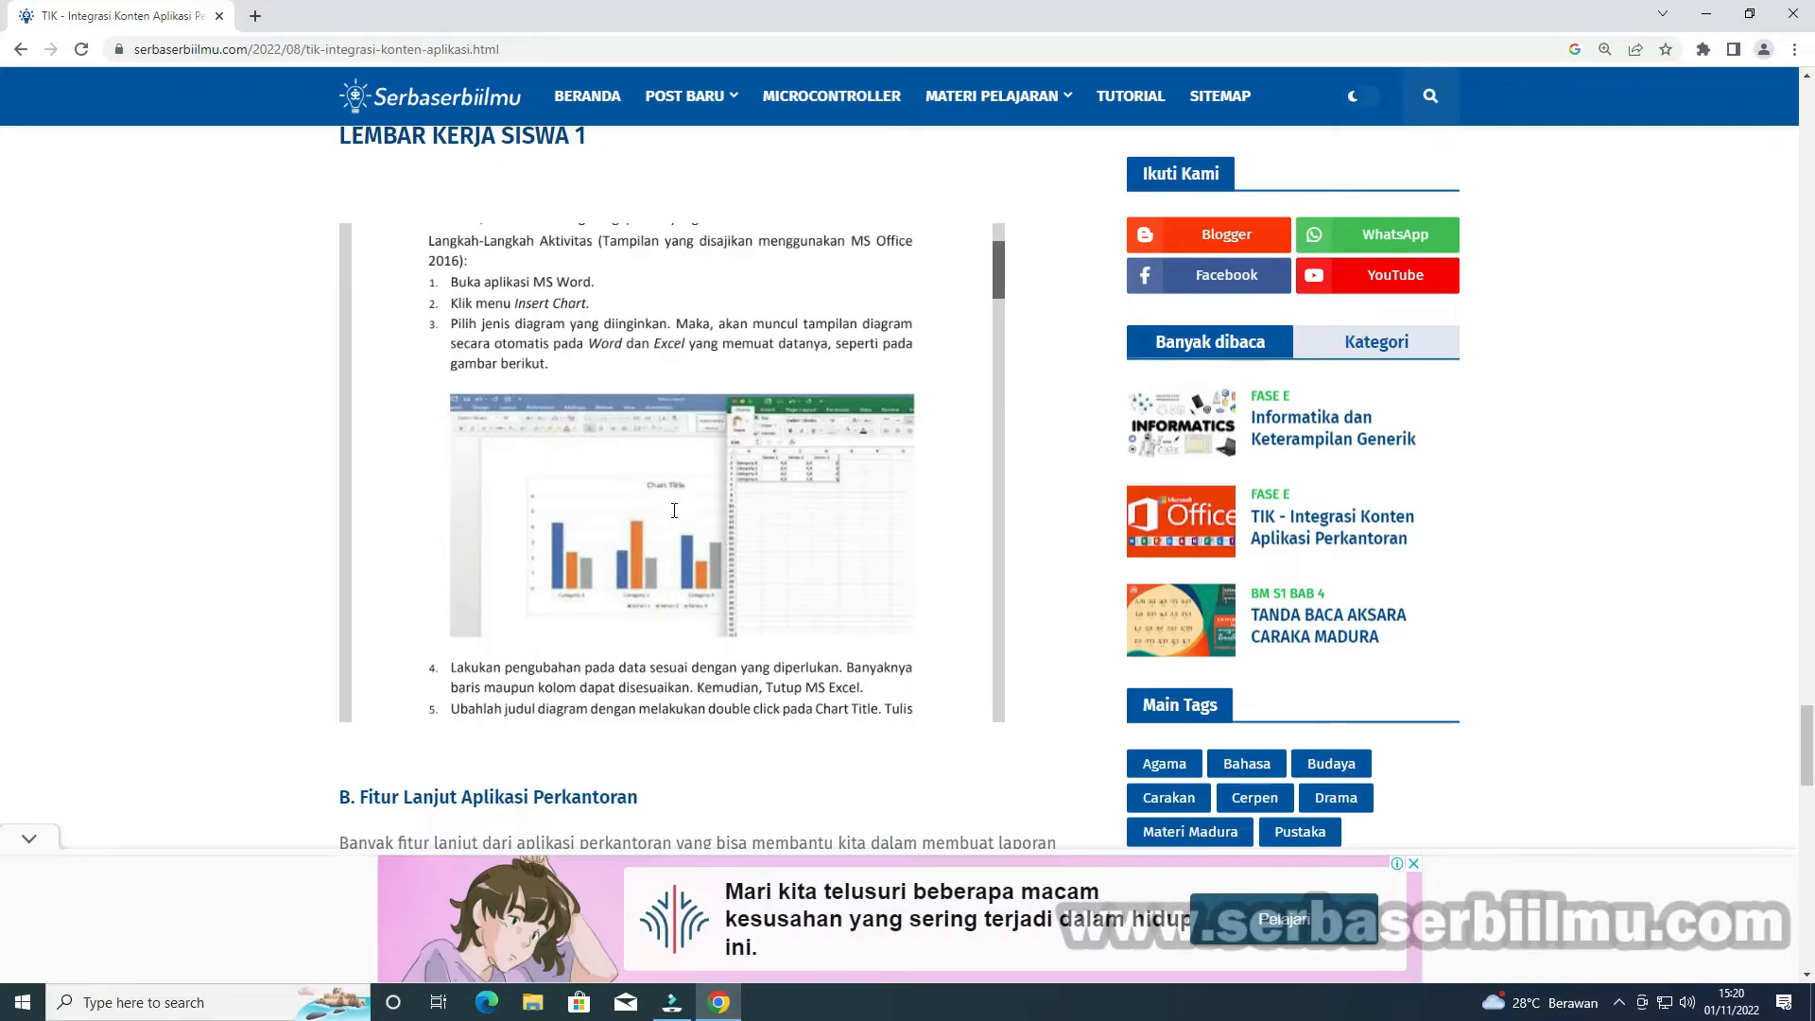
Put the browser aside and create a blank document in Word
{"action": "left_click", "coordinate": [1707, 13]}
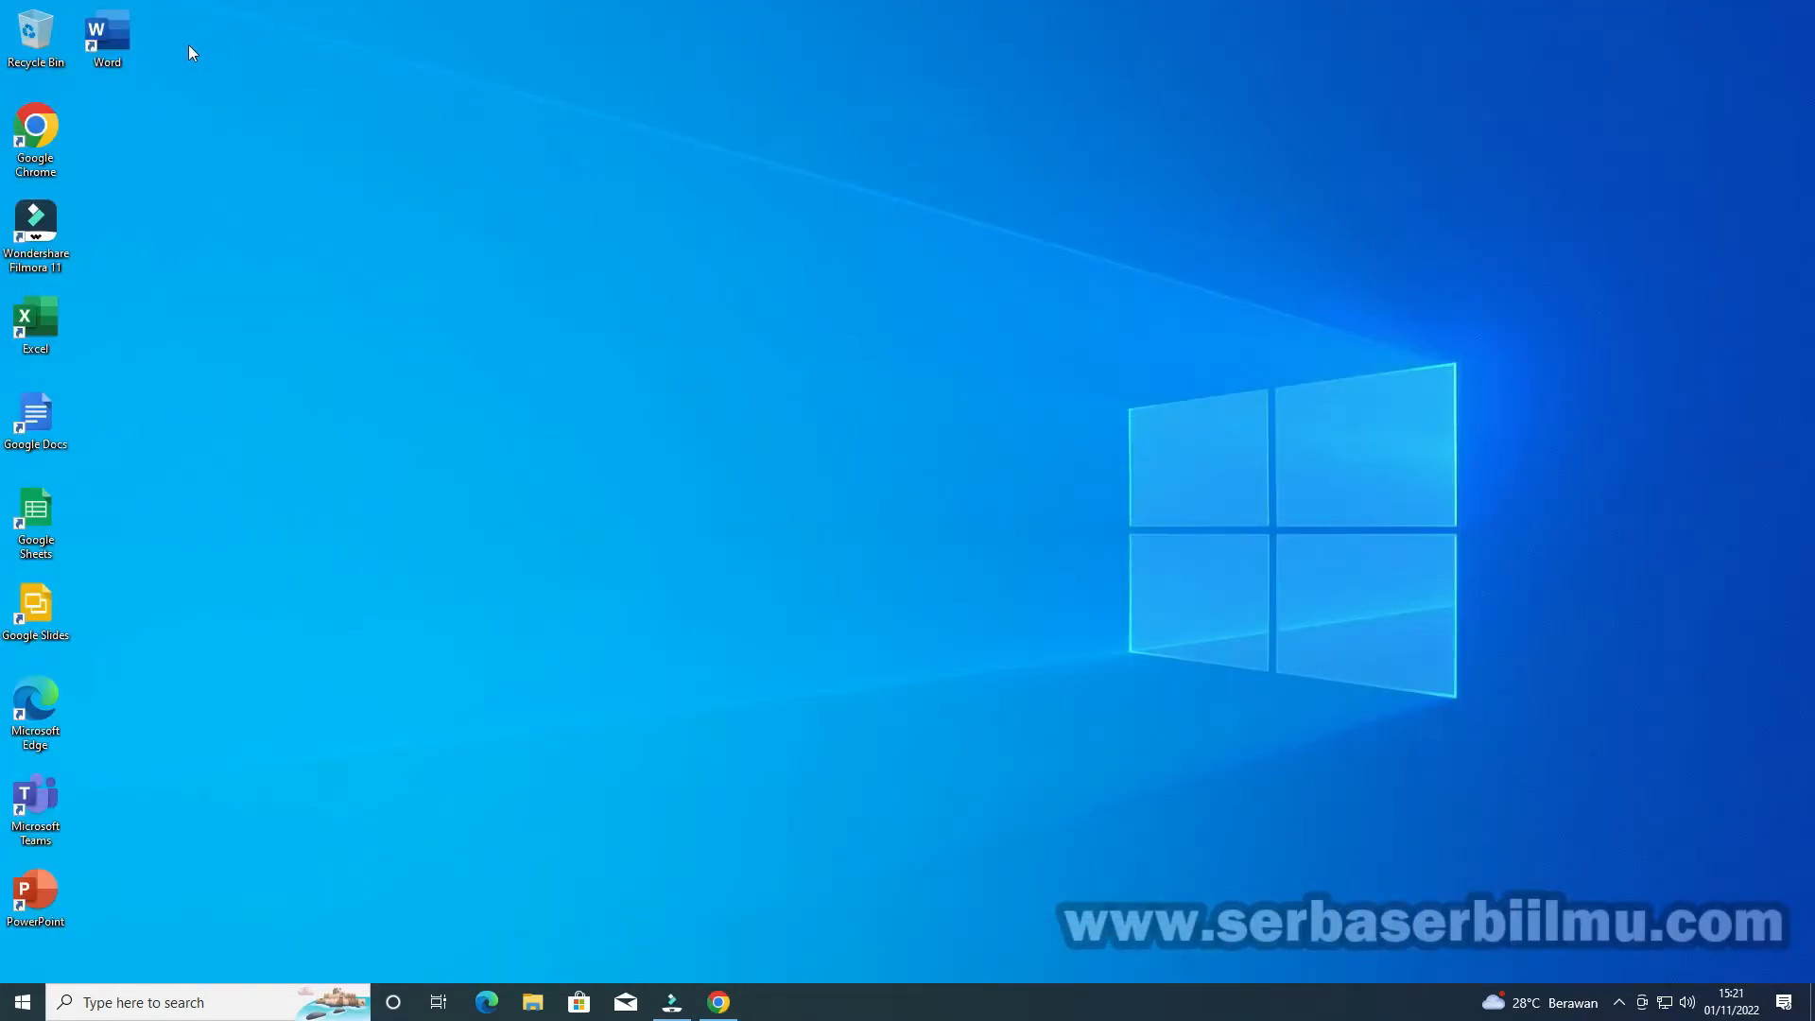
{"action": "double_click", "coordinate": [123, 42]}
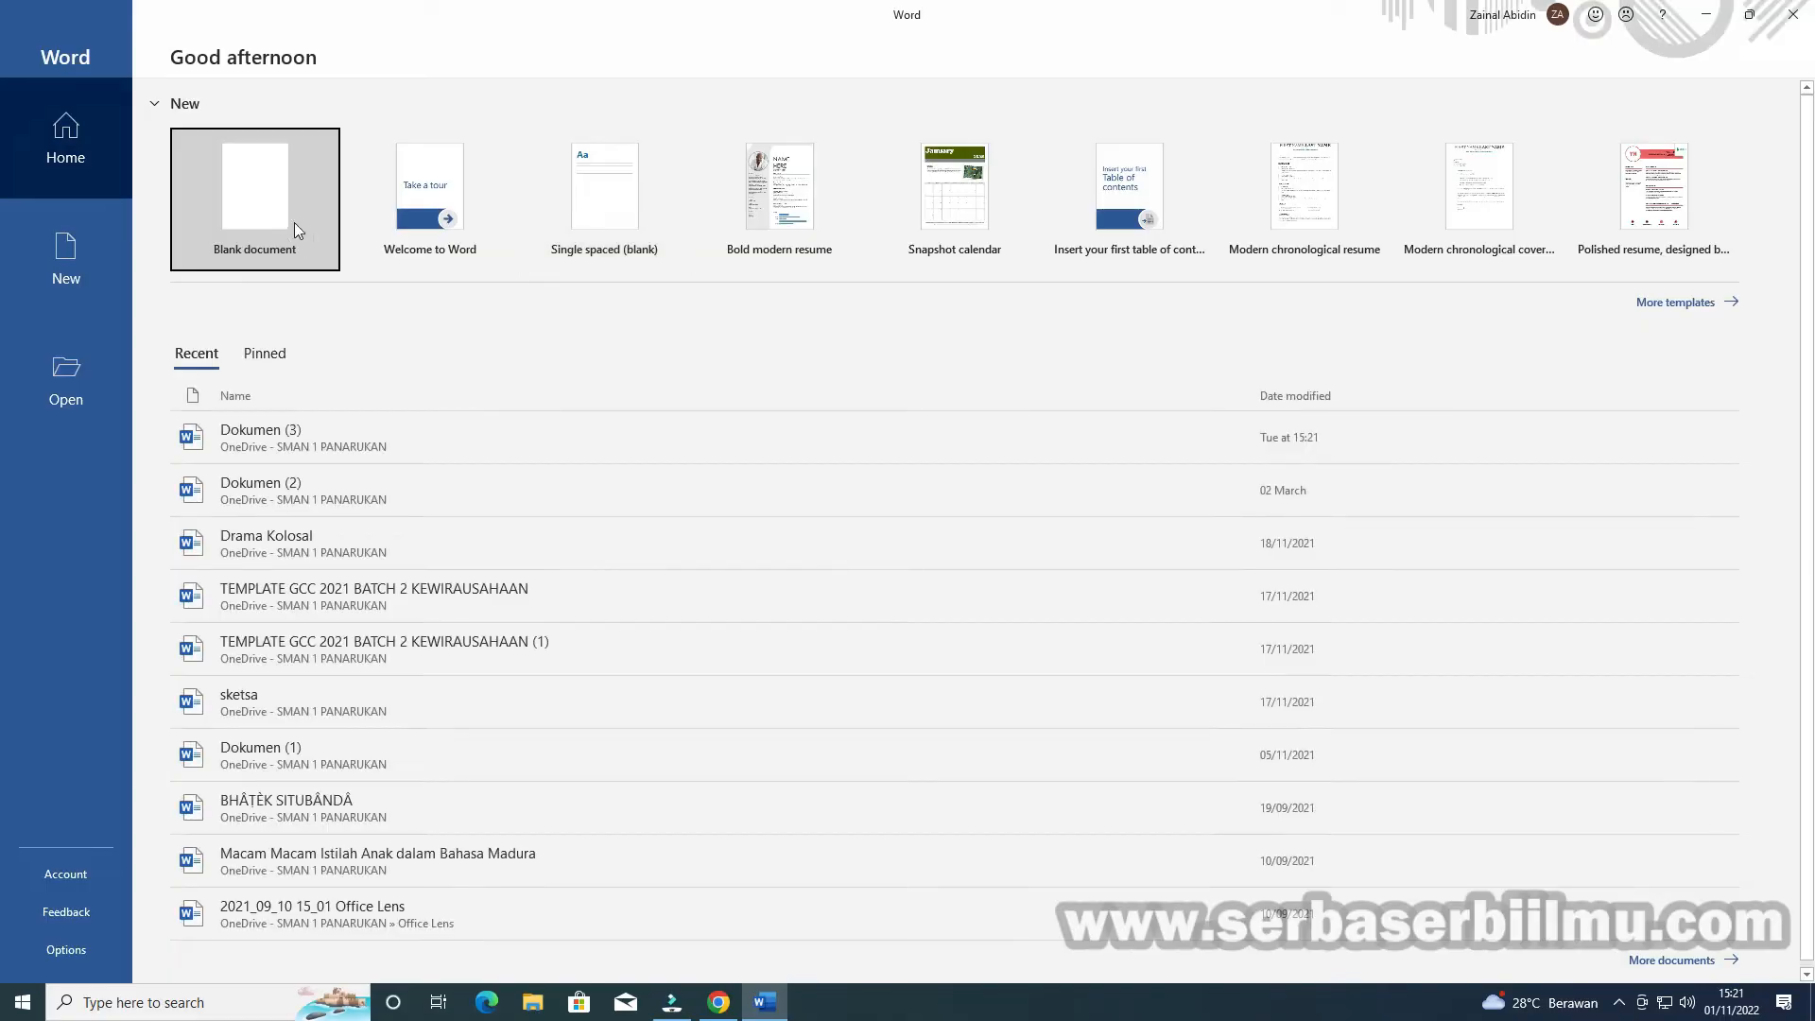
{"action": "left_click", "coordinate": [295, 229]}
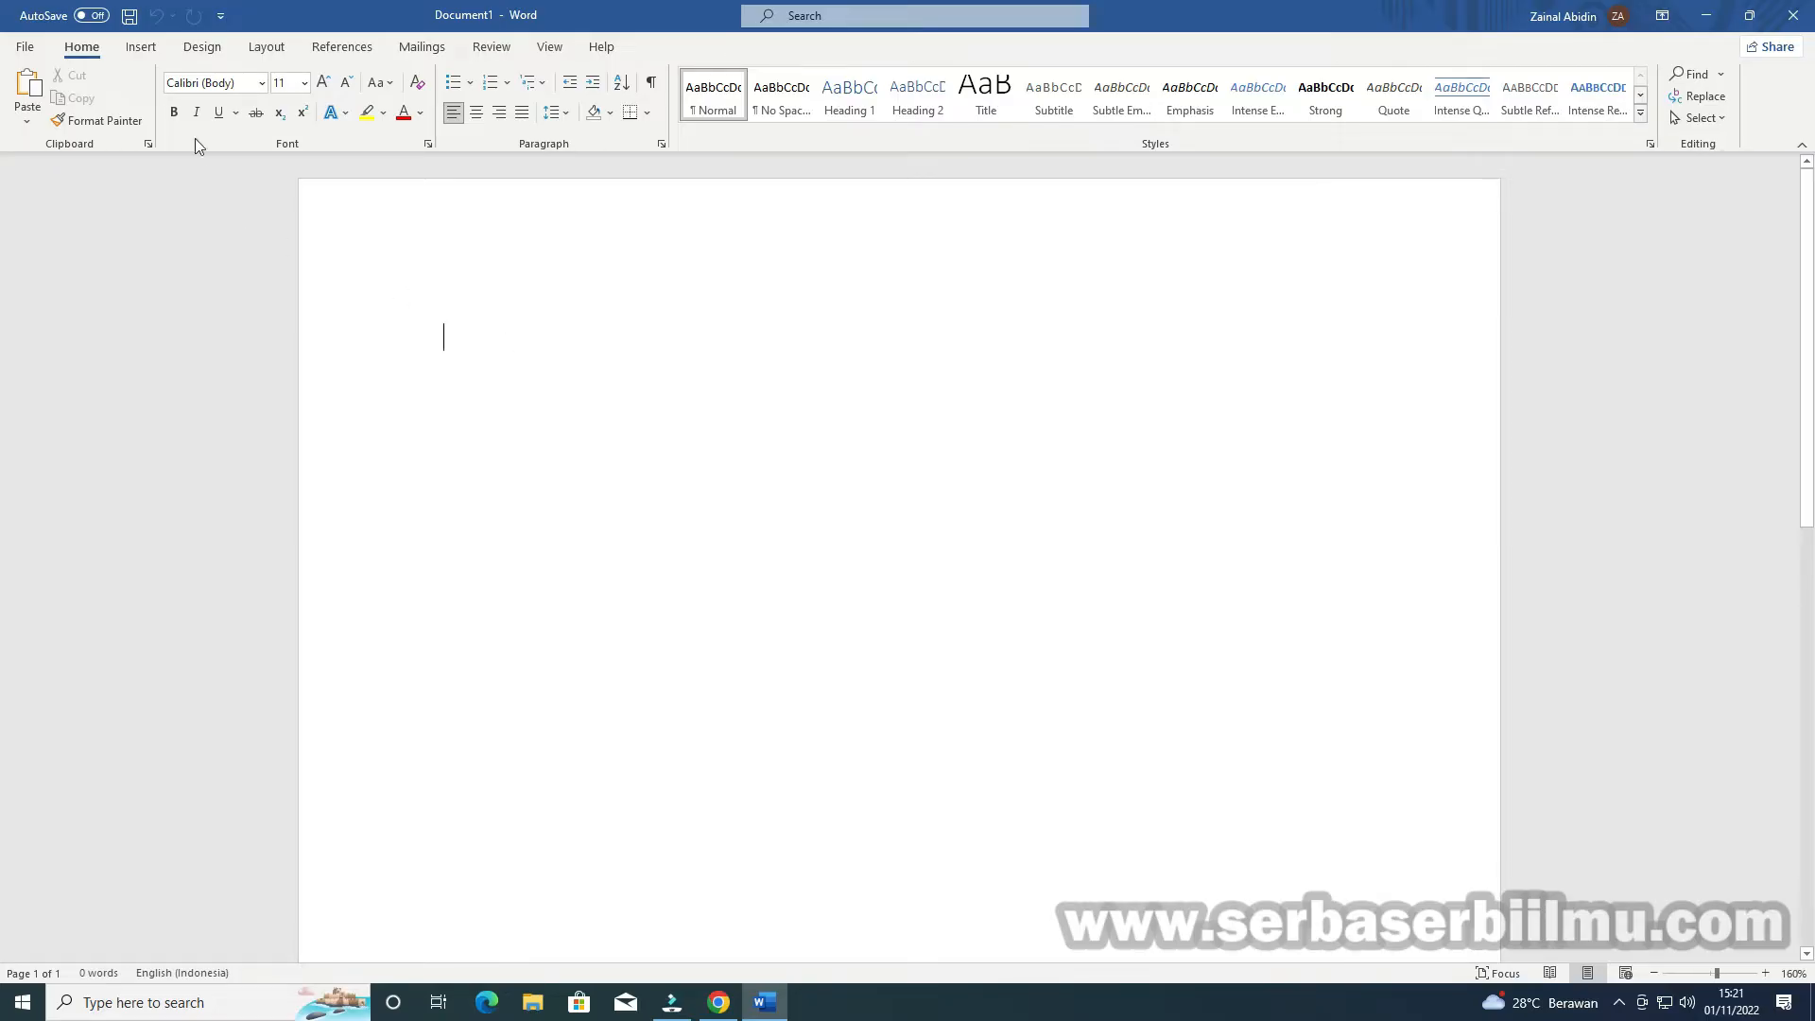
Insert a Clustered Column chart into the blank document
{"action": "left_click", "coordinate": [141, 46]}
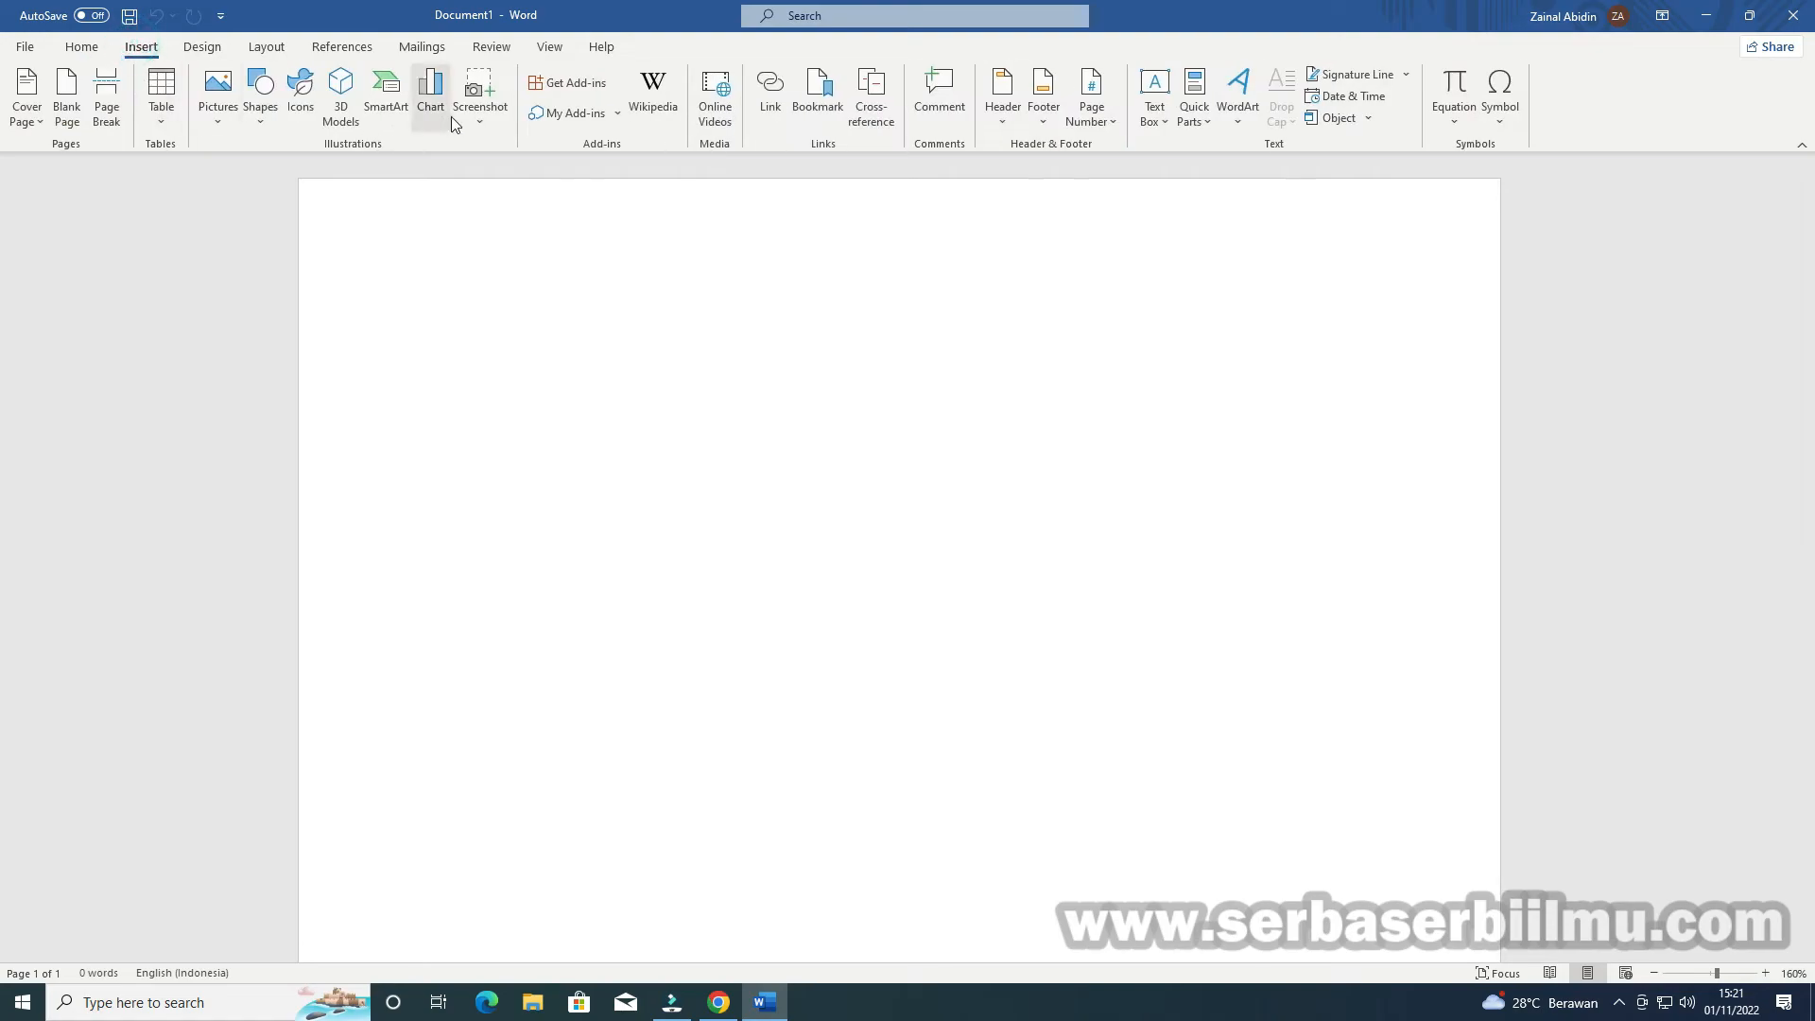
{"action": "left_click", "coordinate": [440, 109]}
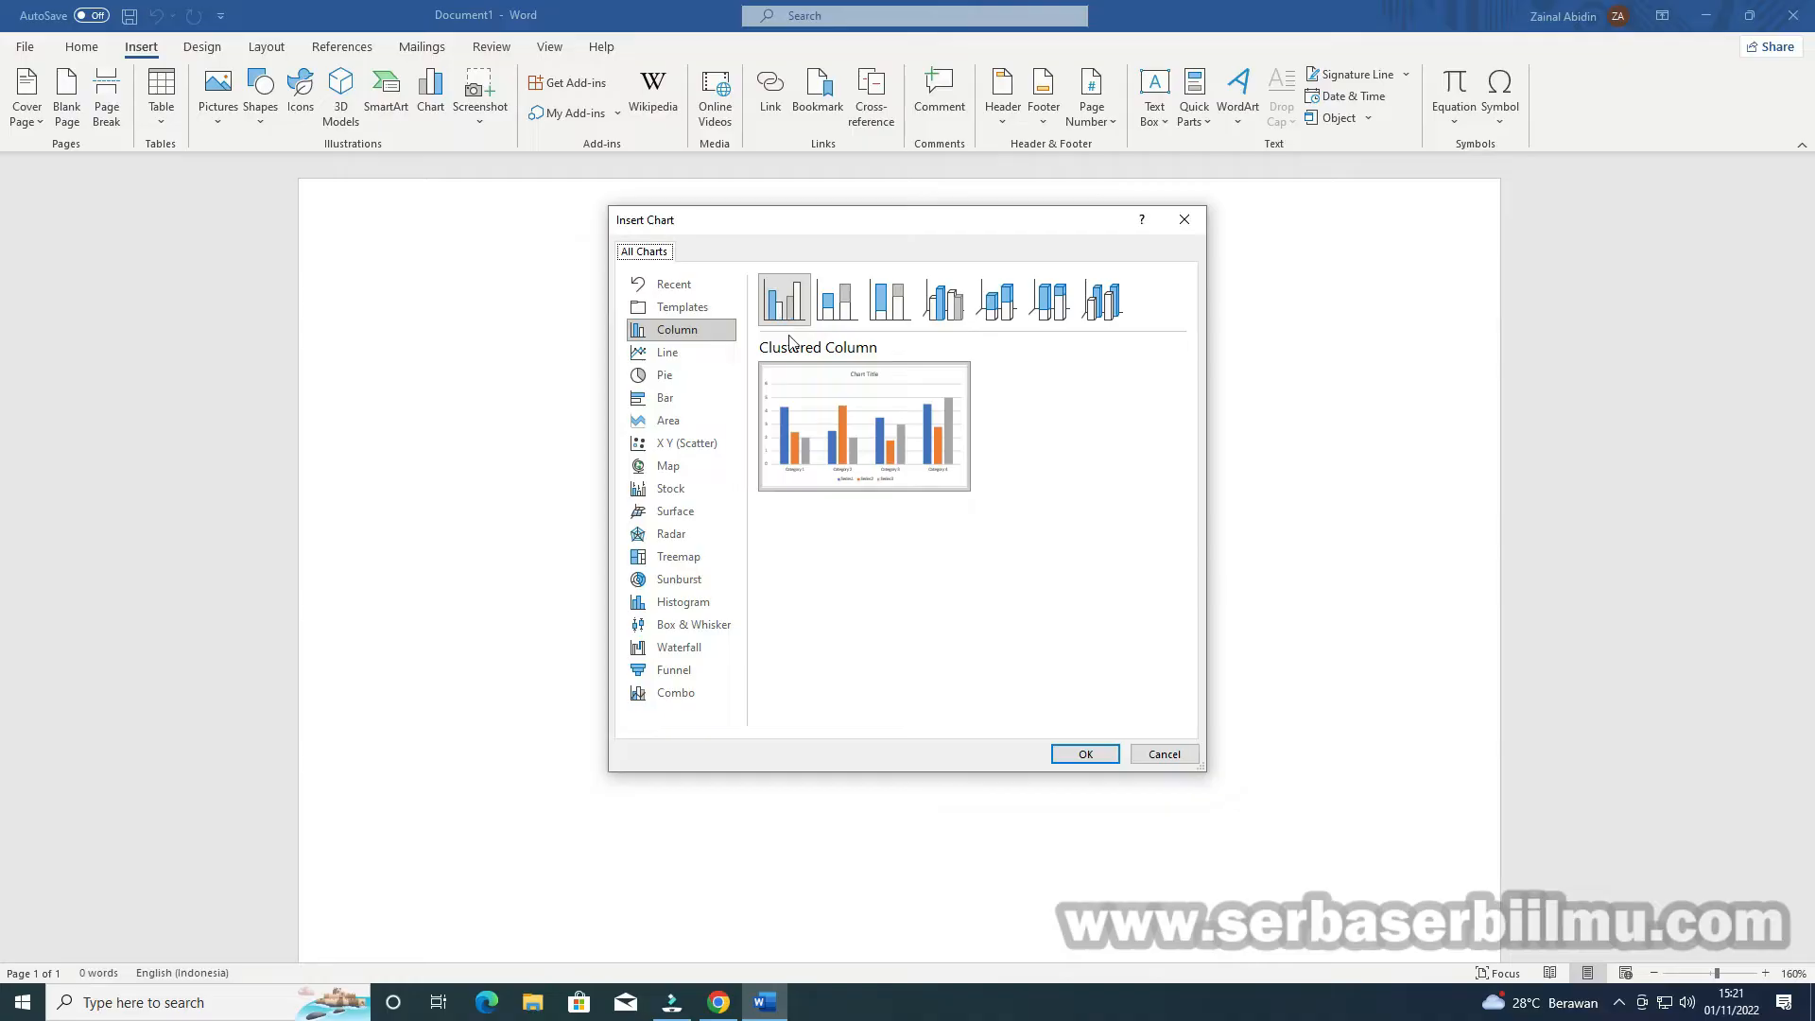
{"action": "mouse_move", "coordinate": [944, 422]}
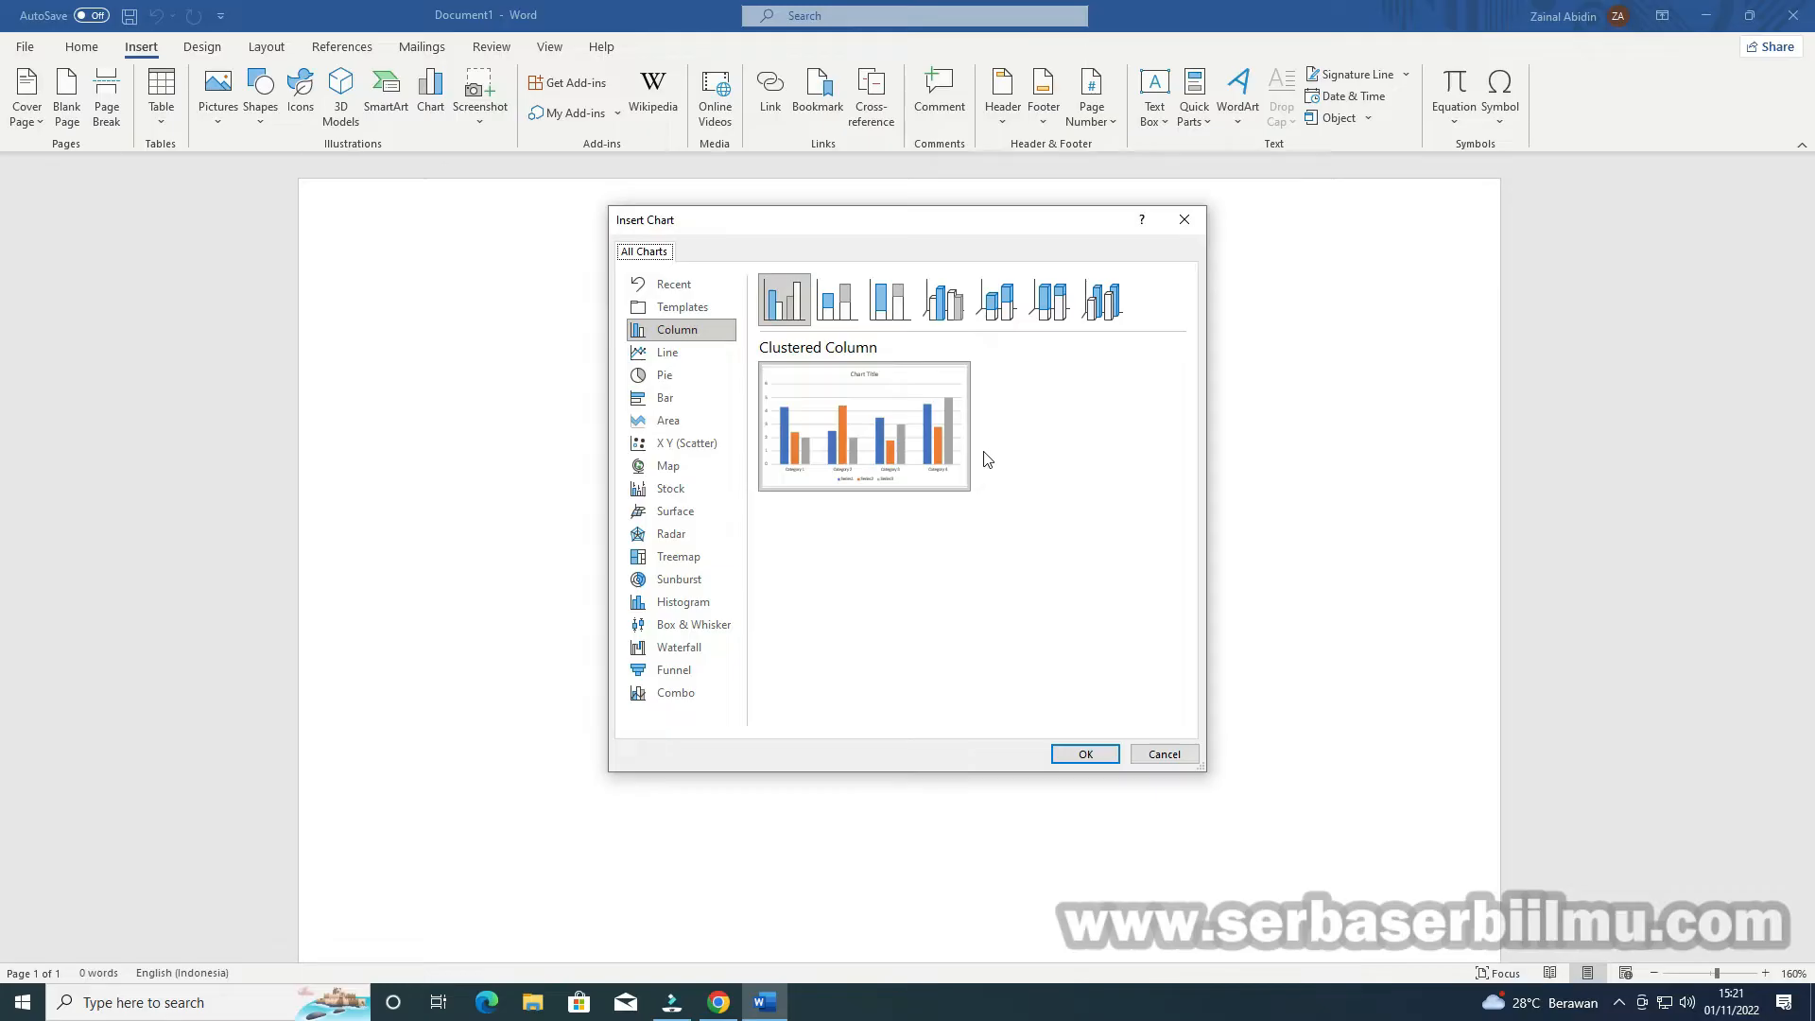
{"action": "mouse_move", "coordinate": [850, 413]}
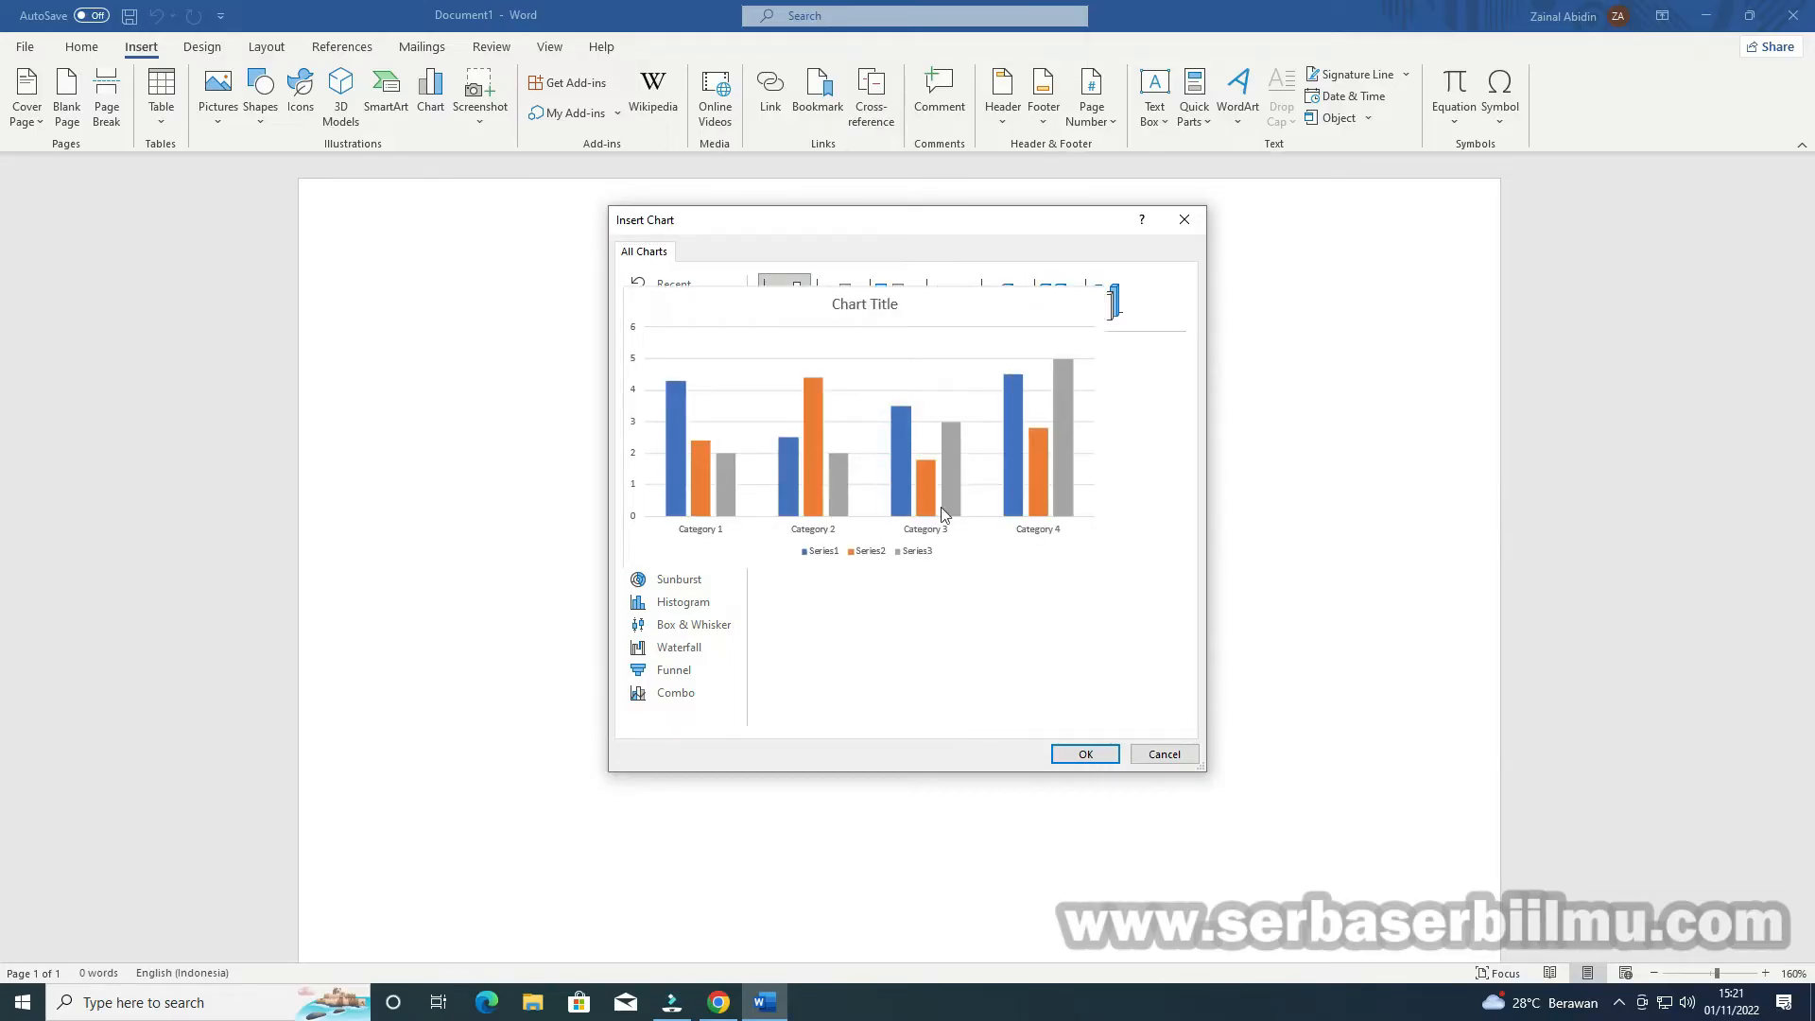
{"action": "left_click", "coordinate": [1085, 753]}
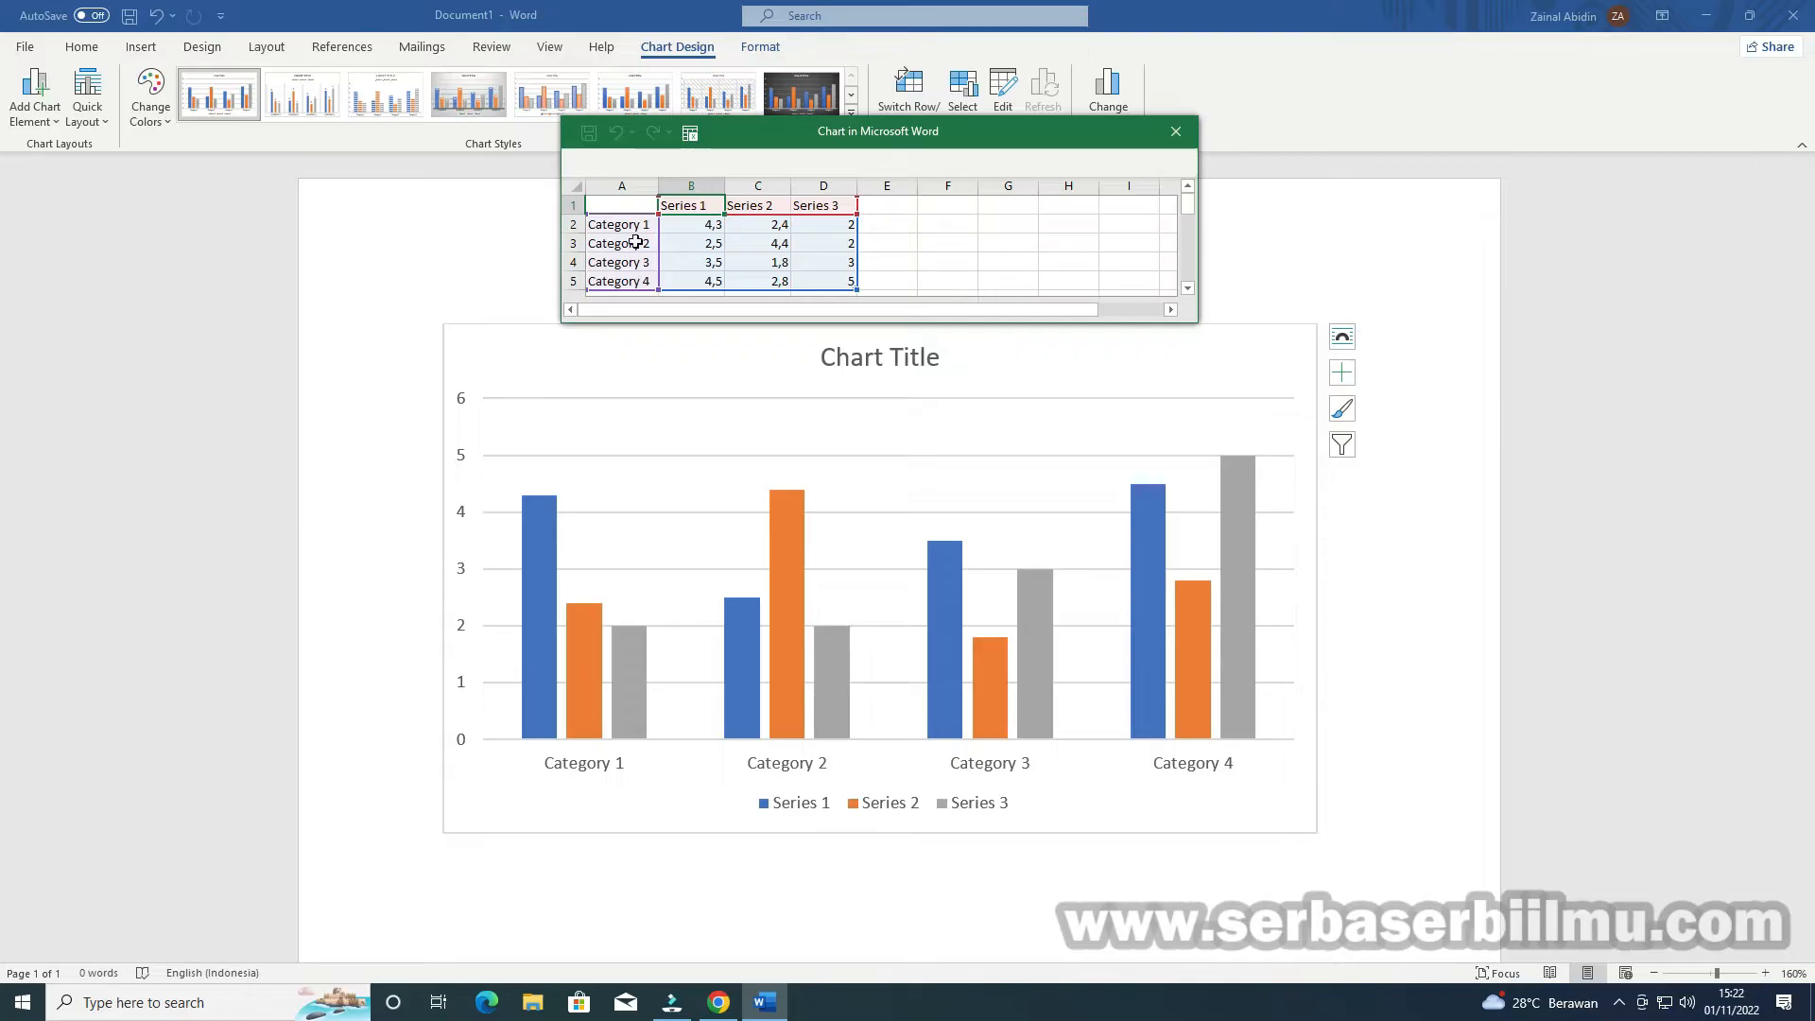
Clear the sample values in cells B2 to D5 of the chart's data sheet
{"action": "left_click_drag", "start_coordinate": [696, 225], "coordinate": [814, 280]}
{"action": "key", "text": "Delete"}
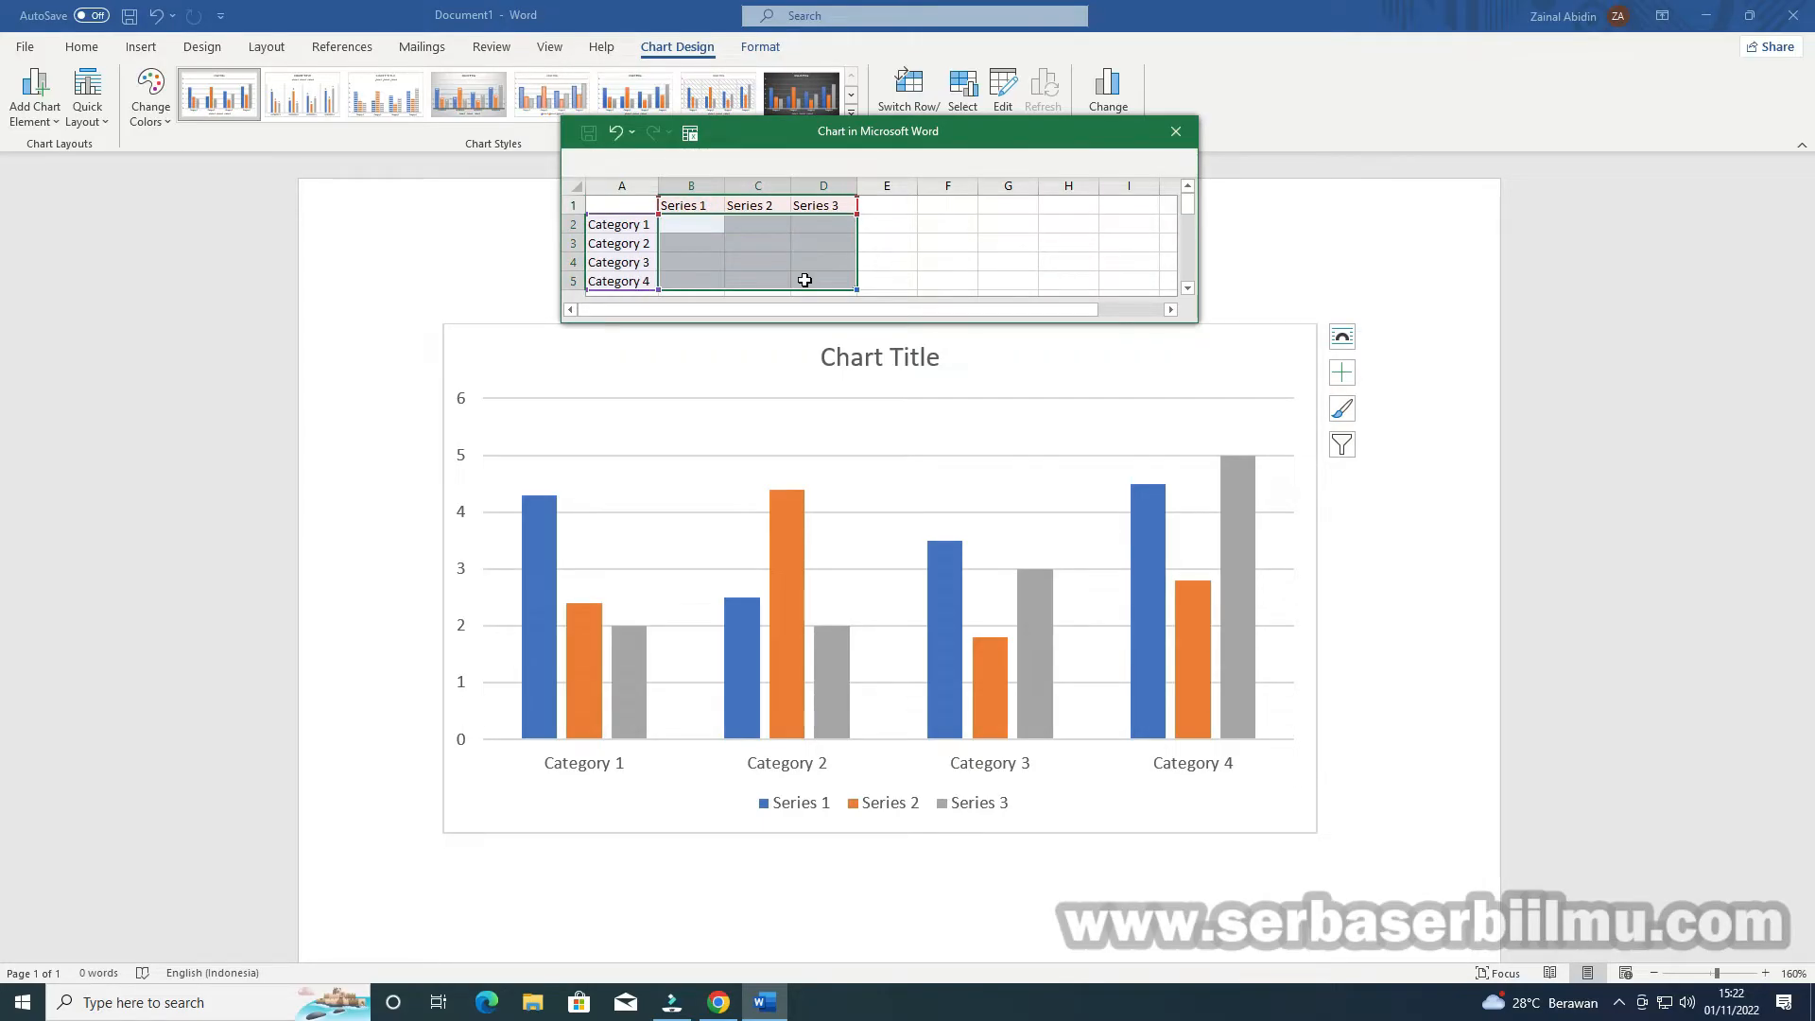
{"action": "left_click", "coordinate": [698, 208]}
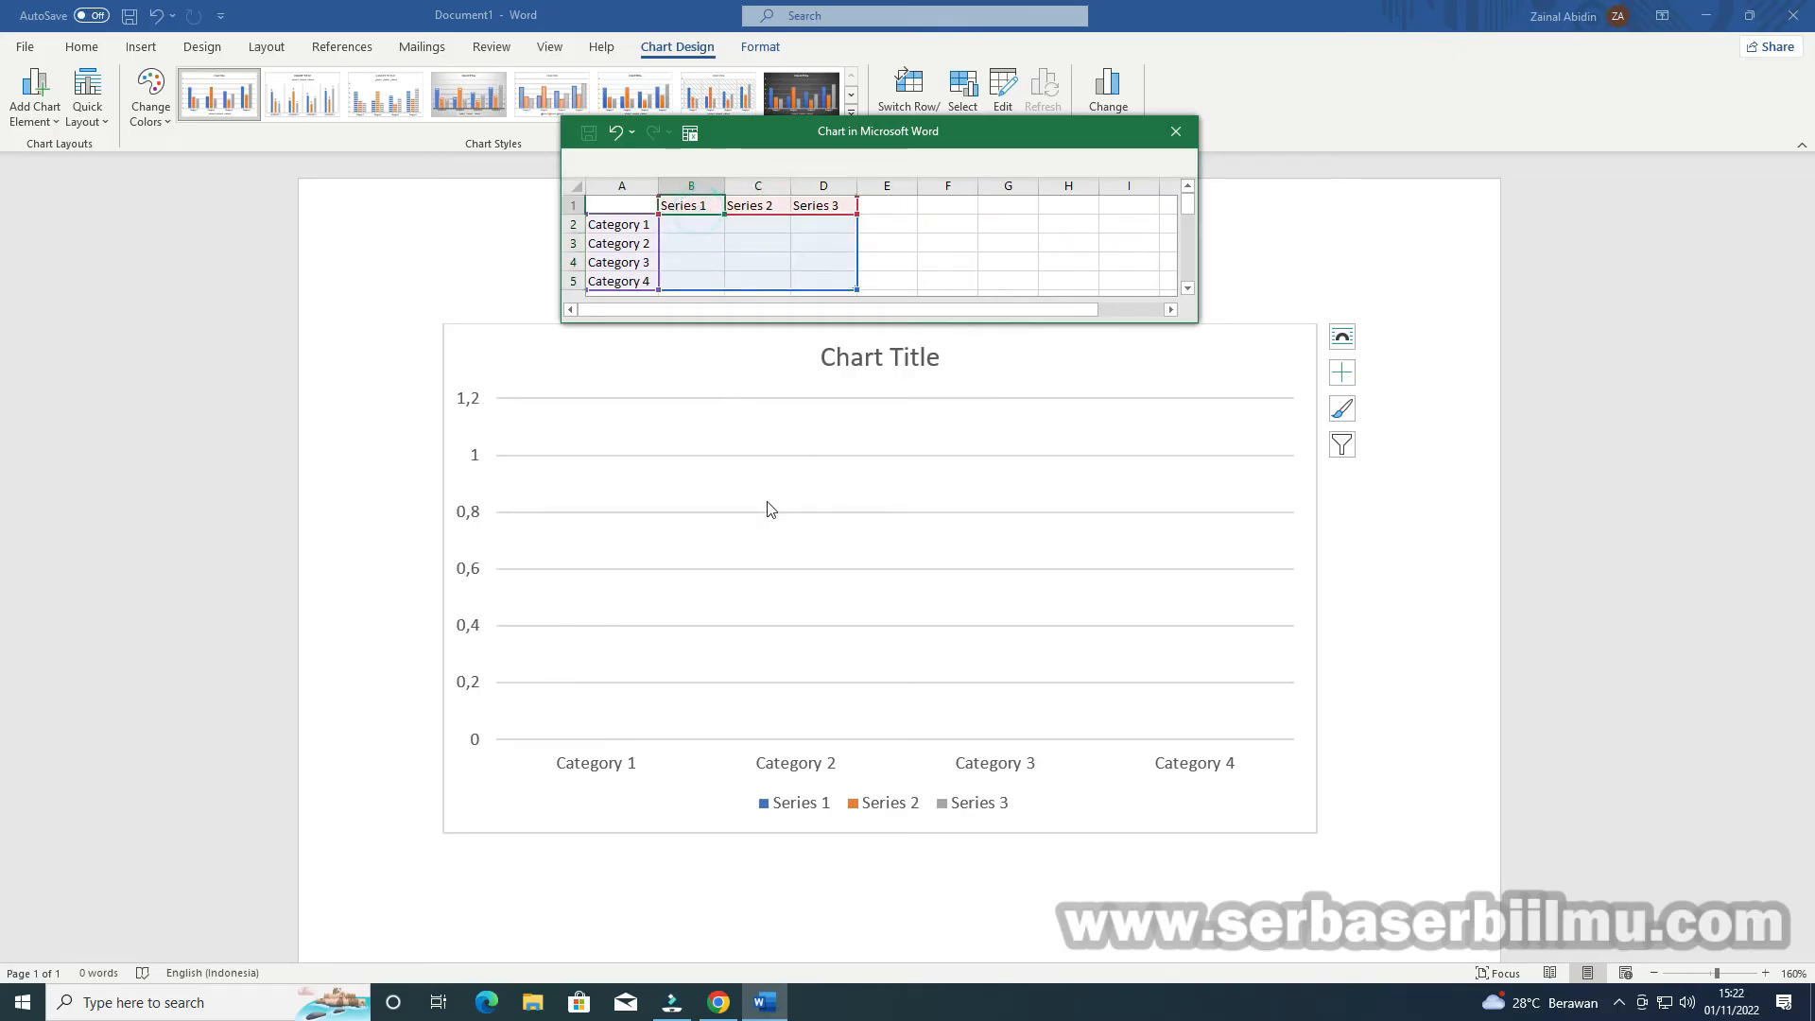
Rename the series headers in cells B1 to D1 of the chart's data sheet as NO 1, NO 2 and NO 3
{"action": "left_click", "coordinate": [695, 205]}
{"action": "type", "text": "n"}
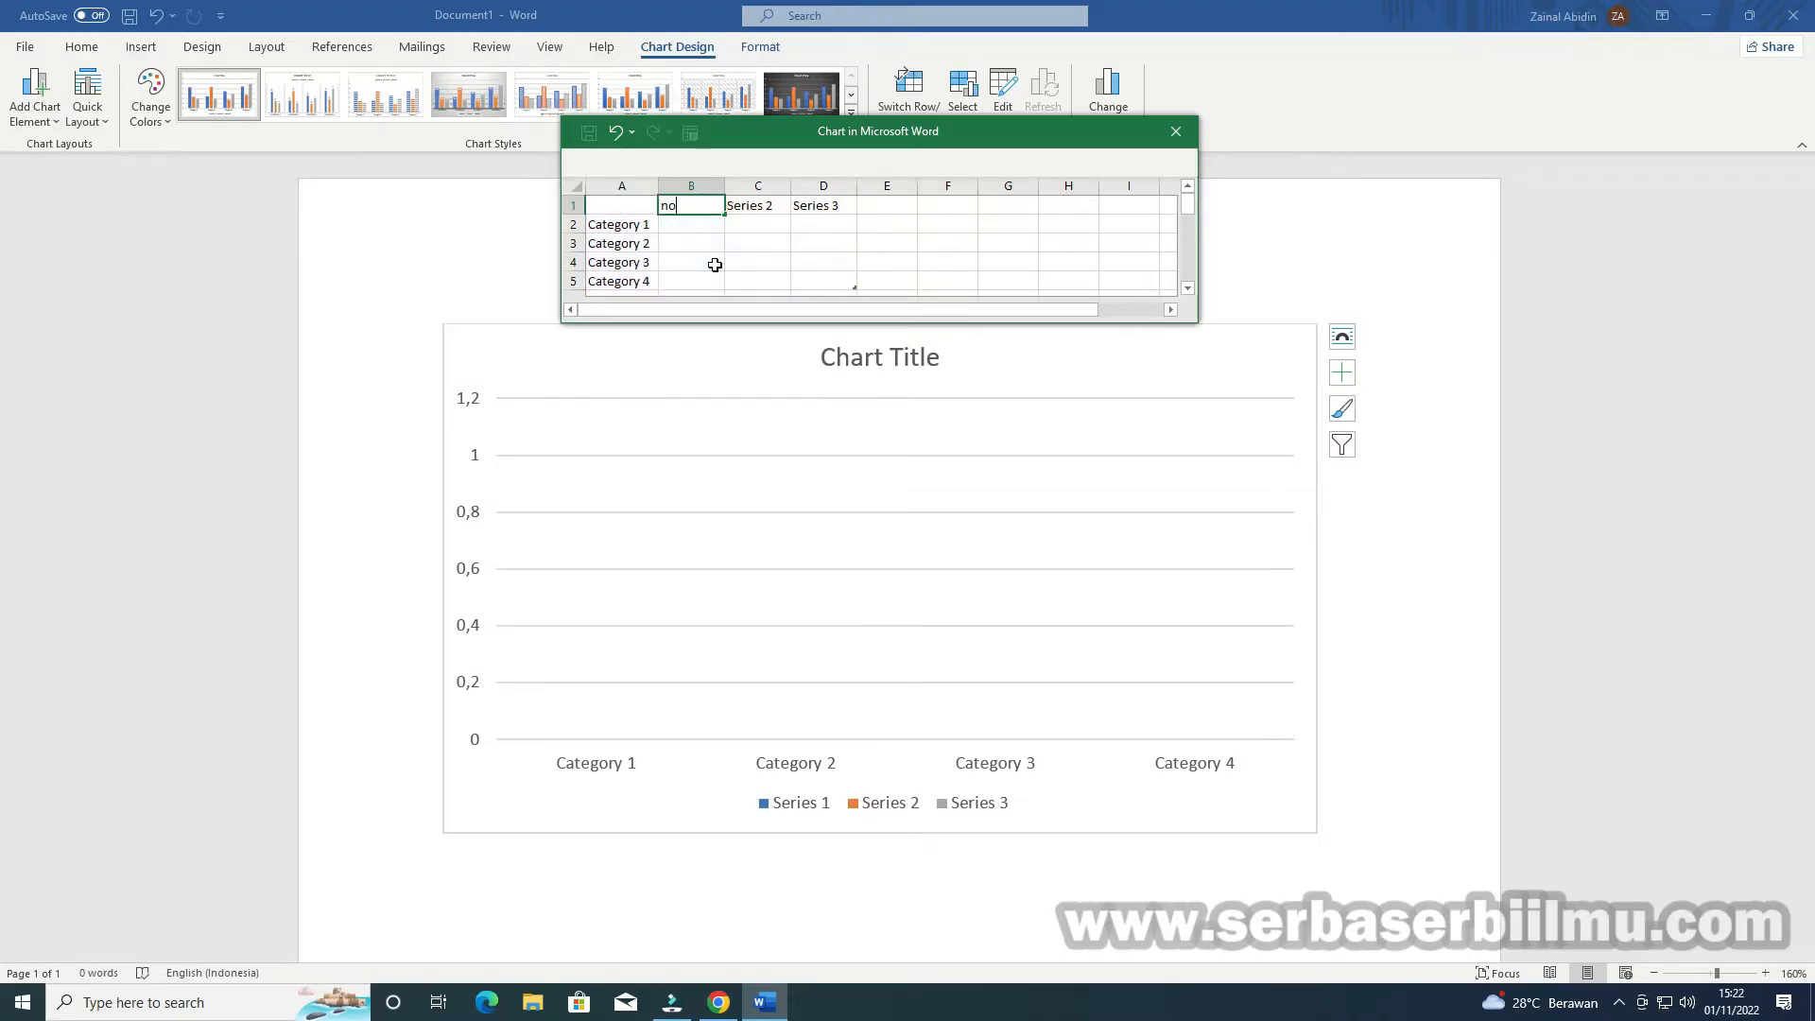
{"action": "type", "text": "O 1"}
{"action": "key", "text": "Tab"}
{"action": "type", "text": "NO "}
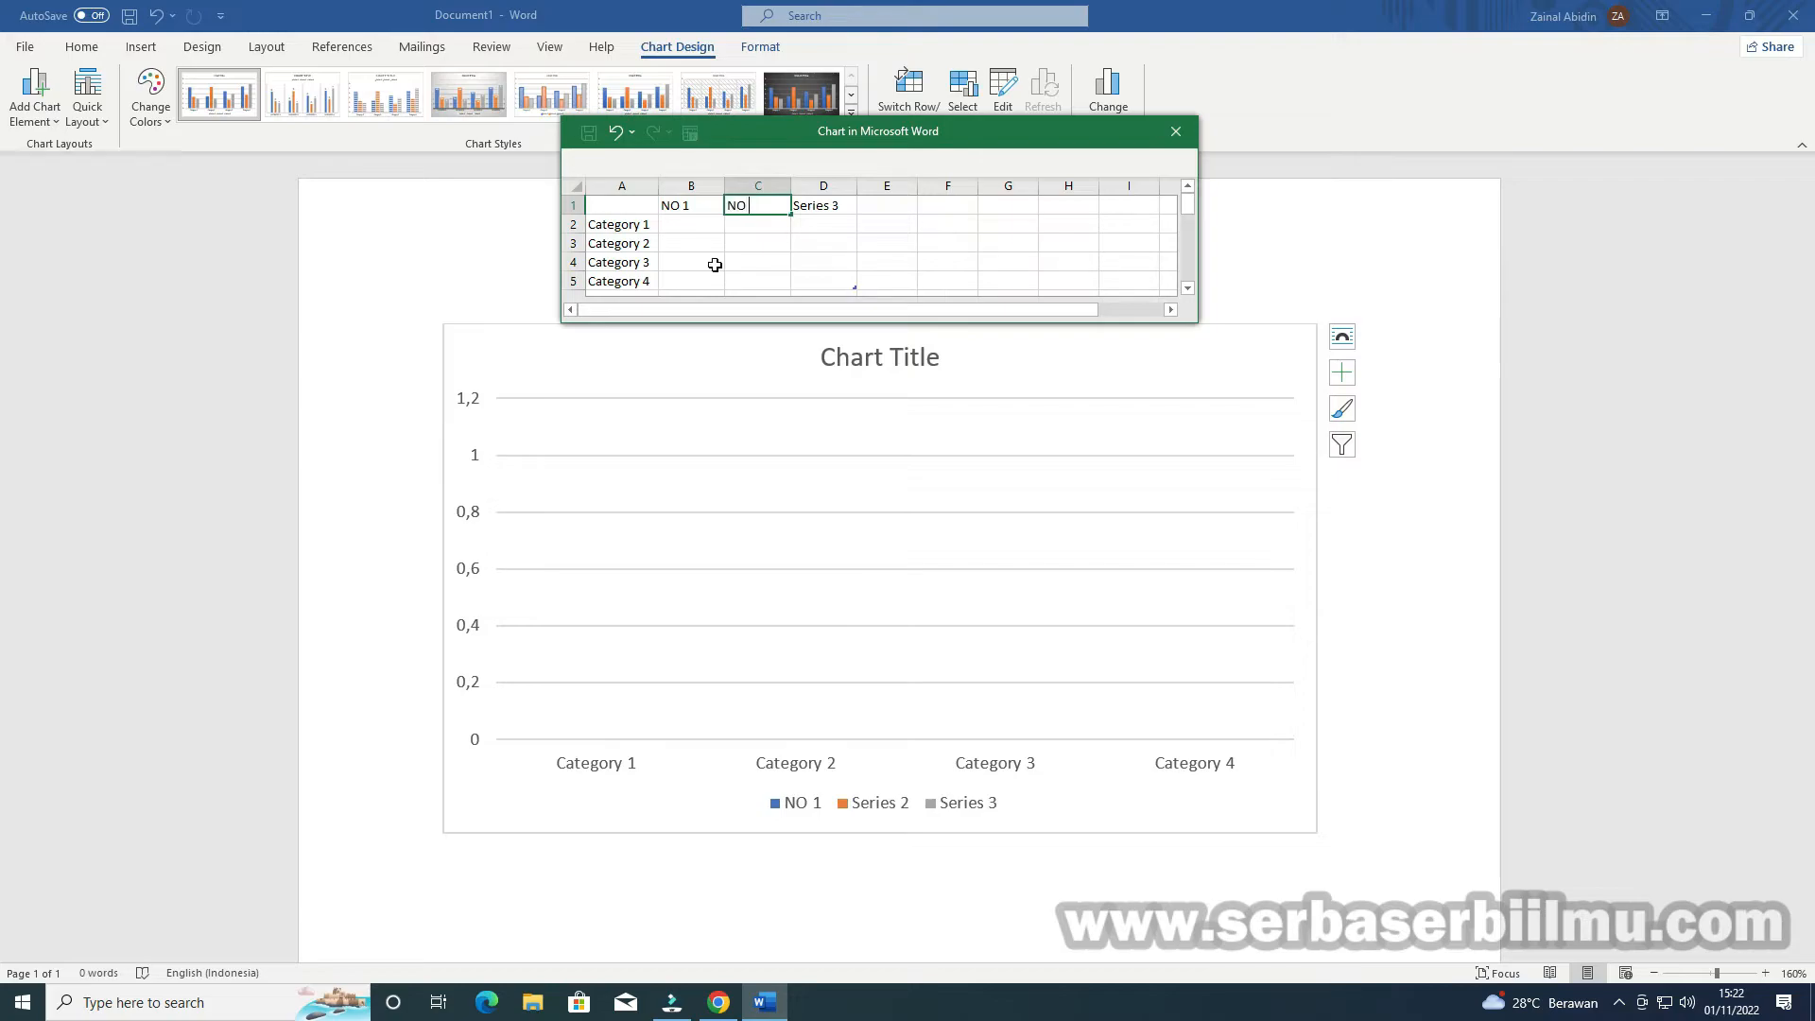
{"action": "type", "text": "2"}
{"action": "key", "text": "Tab"}
{"action": "type", "text": "NO"}
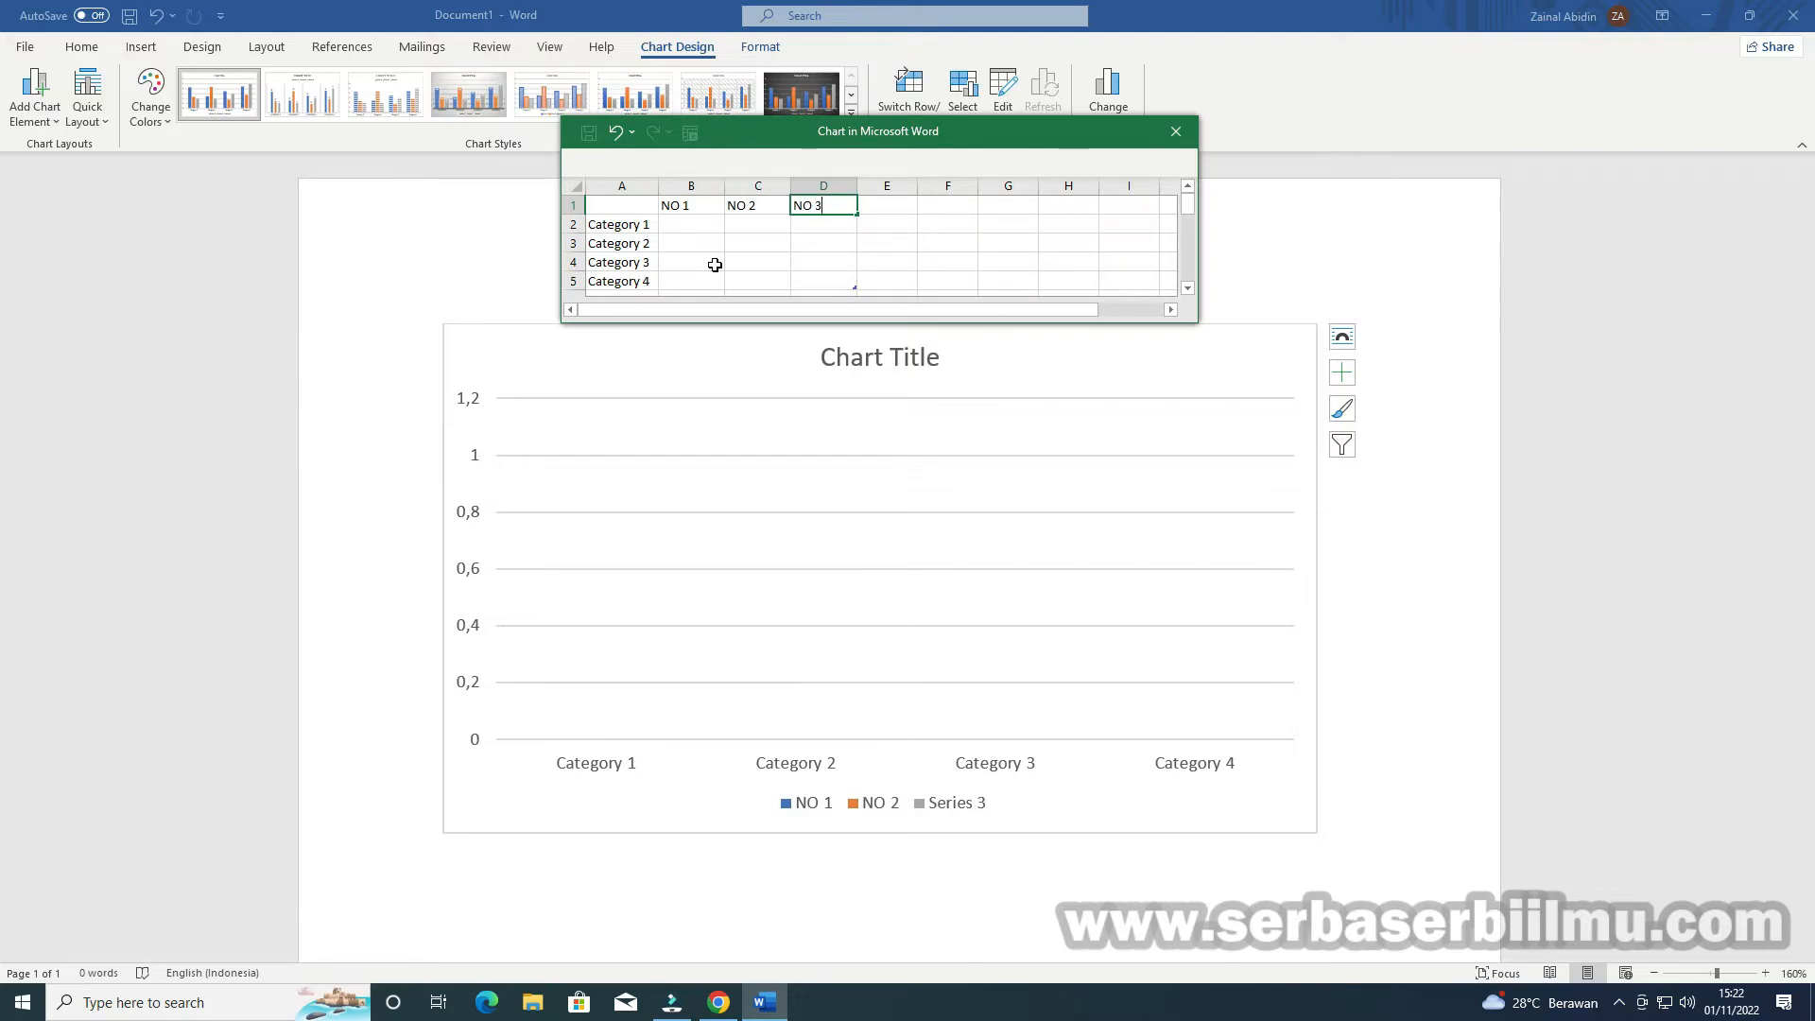
Enter the category labels KELAS X 1 through KELAS X 5 in cells A2 to A6 of the data sheet
{"action": "left_click", "coordinate": [630, 225]}
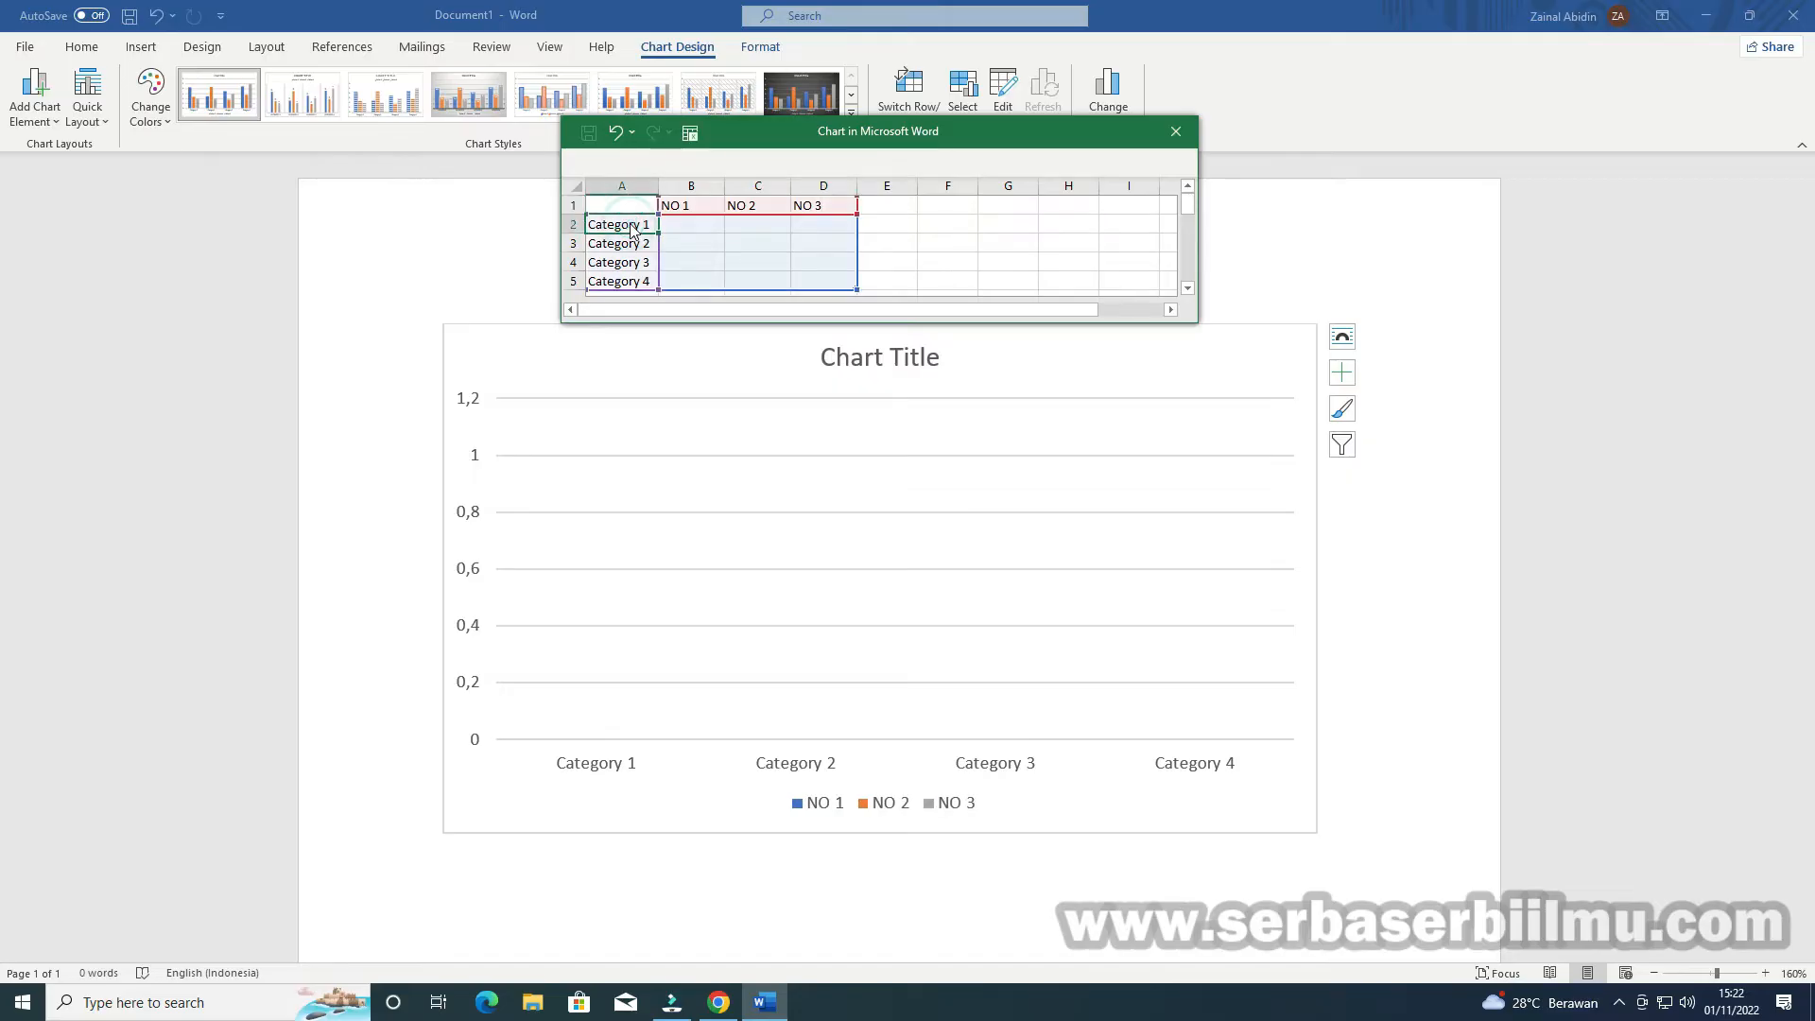
{"action": "type", "text": "KELAS X 1"}
{"action": "key", "text": "Return"}
{"action": "type", "text": "K"}
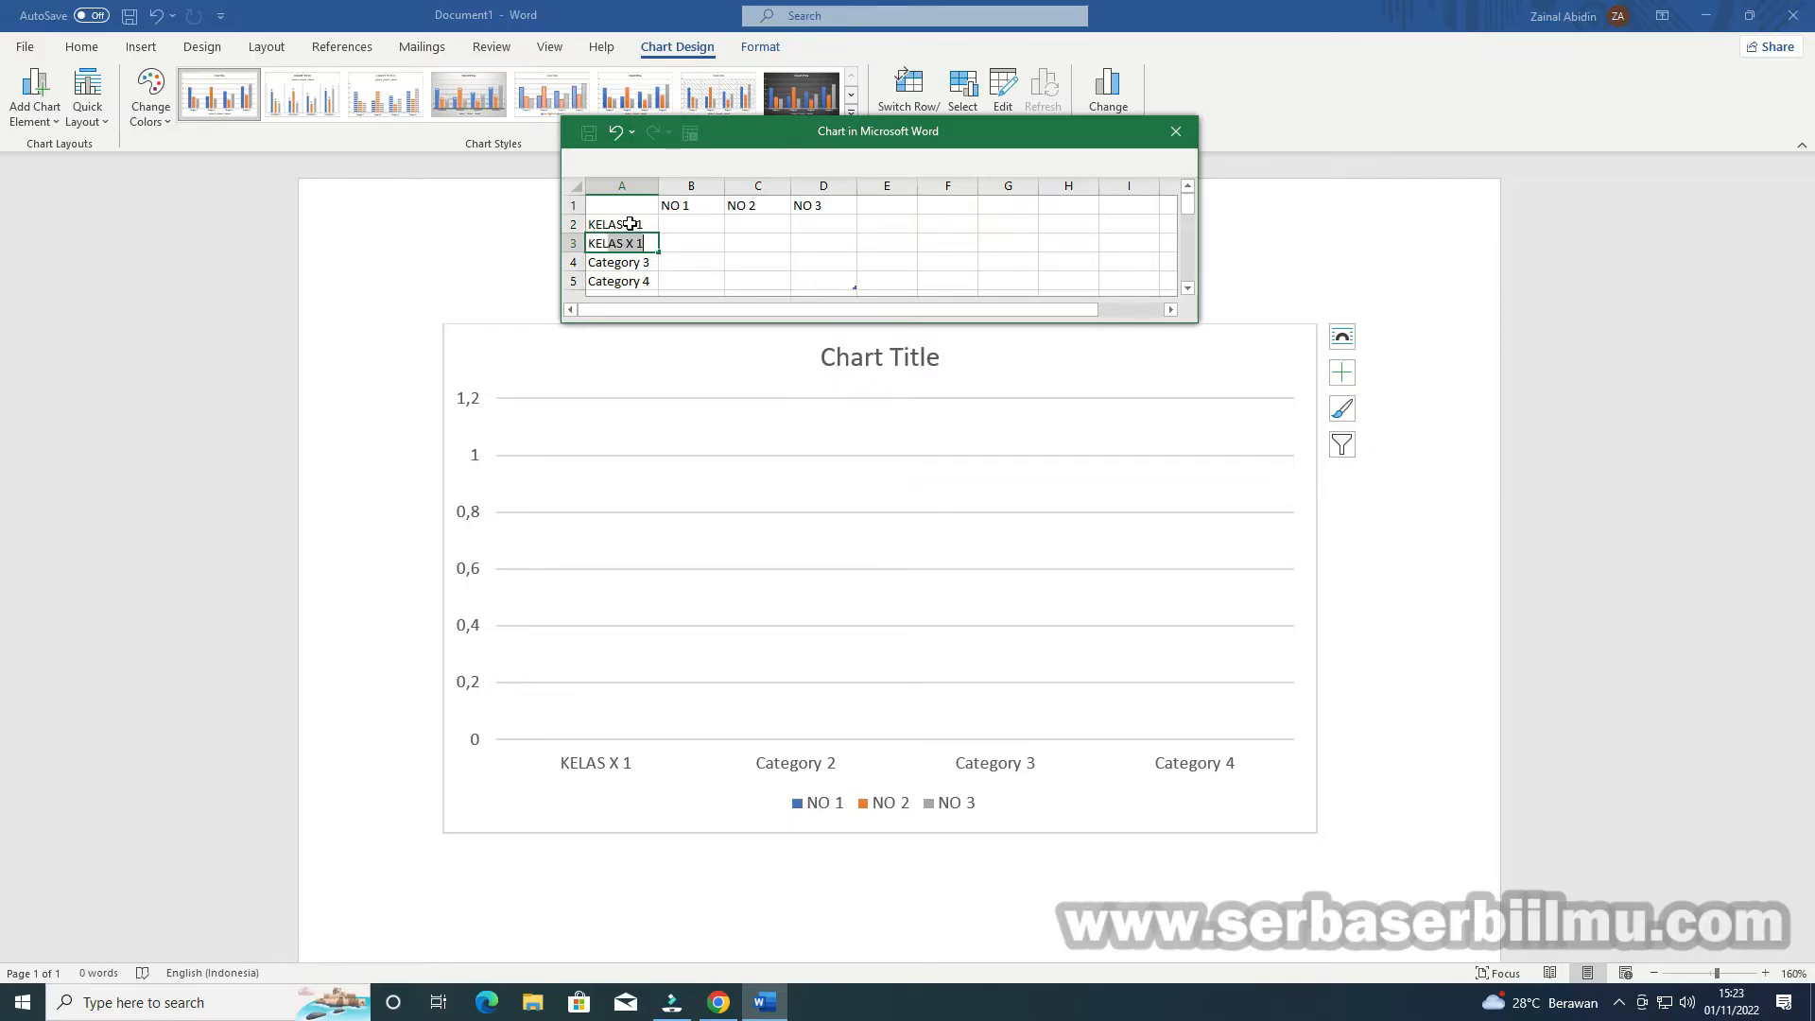
{"action": "type", "text": "ELAS X 2"}
{"action": "key", "text": "Return"}
{"action": "type", "text": "KELAS X 3"}
{"action": "key", "text": "Return"}
{"action": "type", "text": "K"}
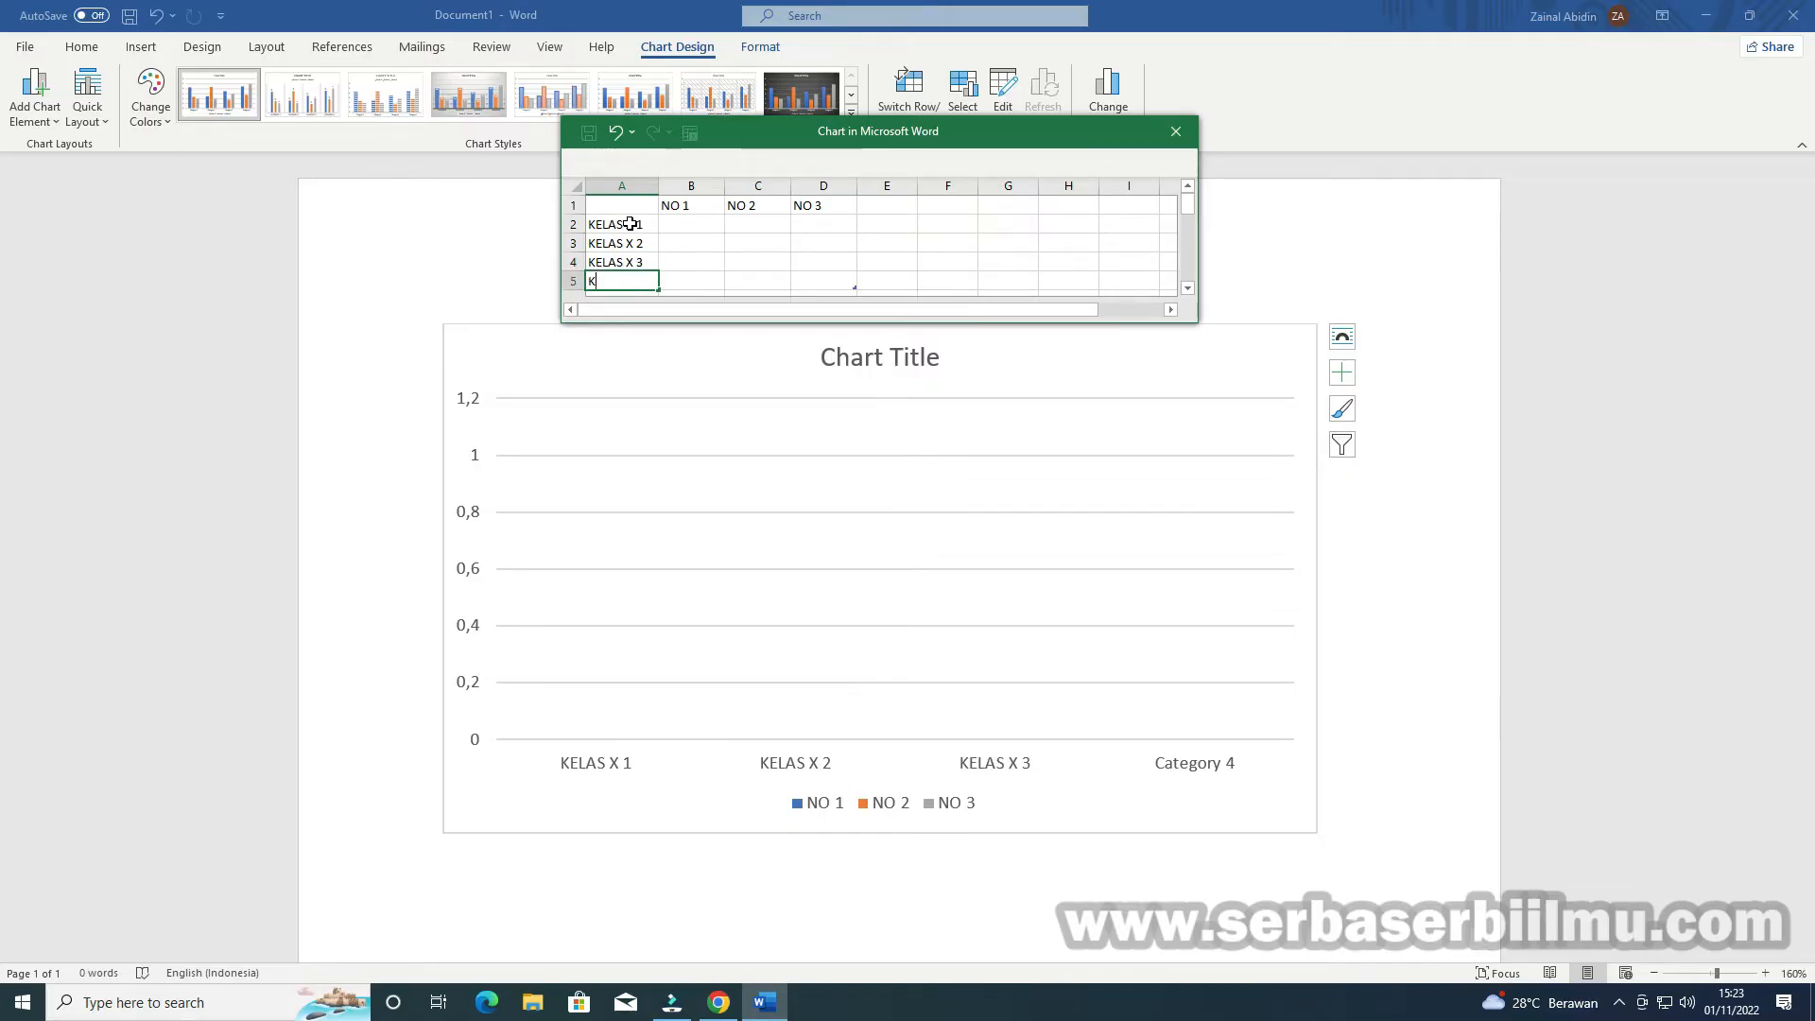
{"action": "type", "text": "ELAS X 4"}
{"action": "key", "text": "Return"}
{"action": "type", "text": "KELAS"}
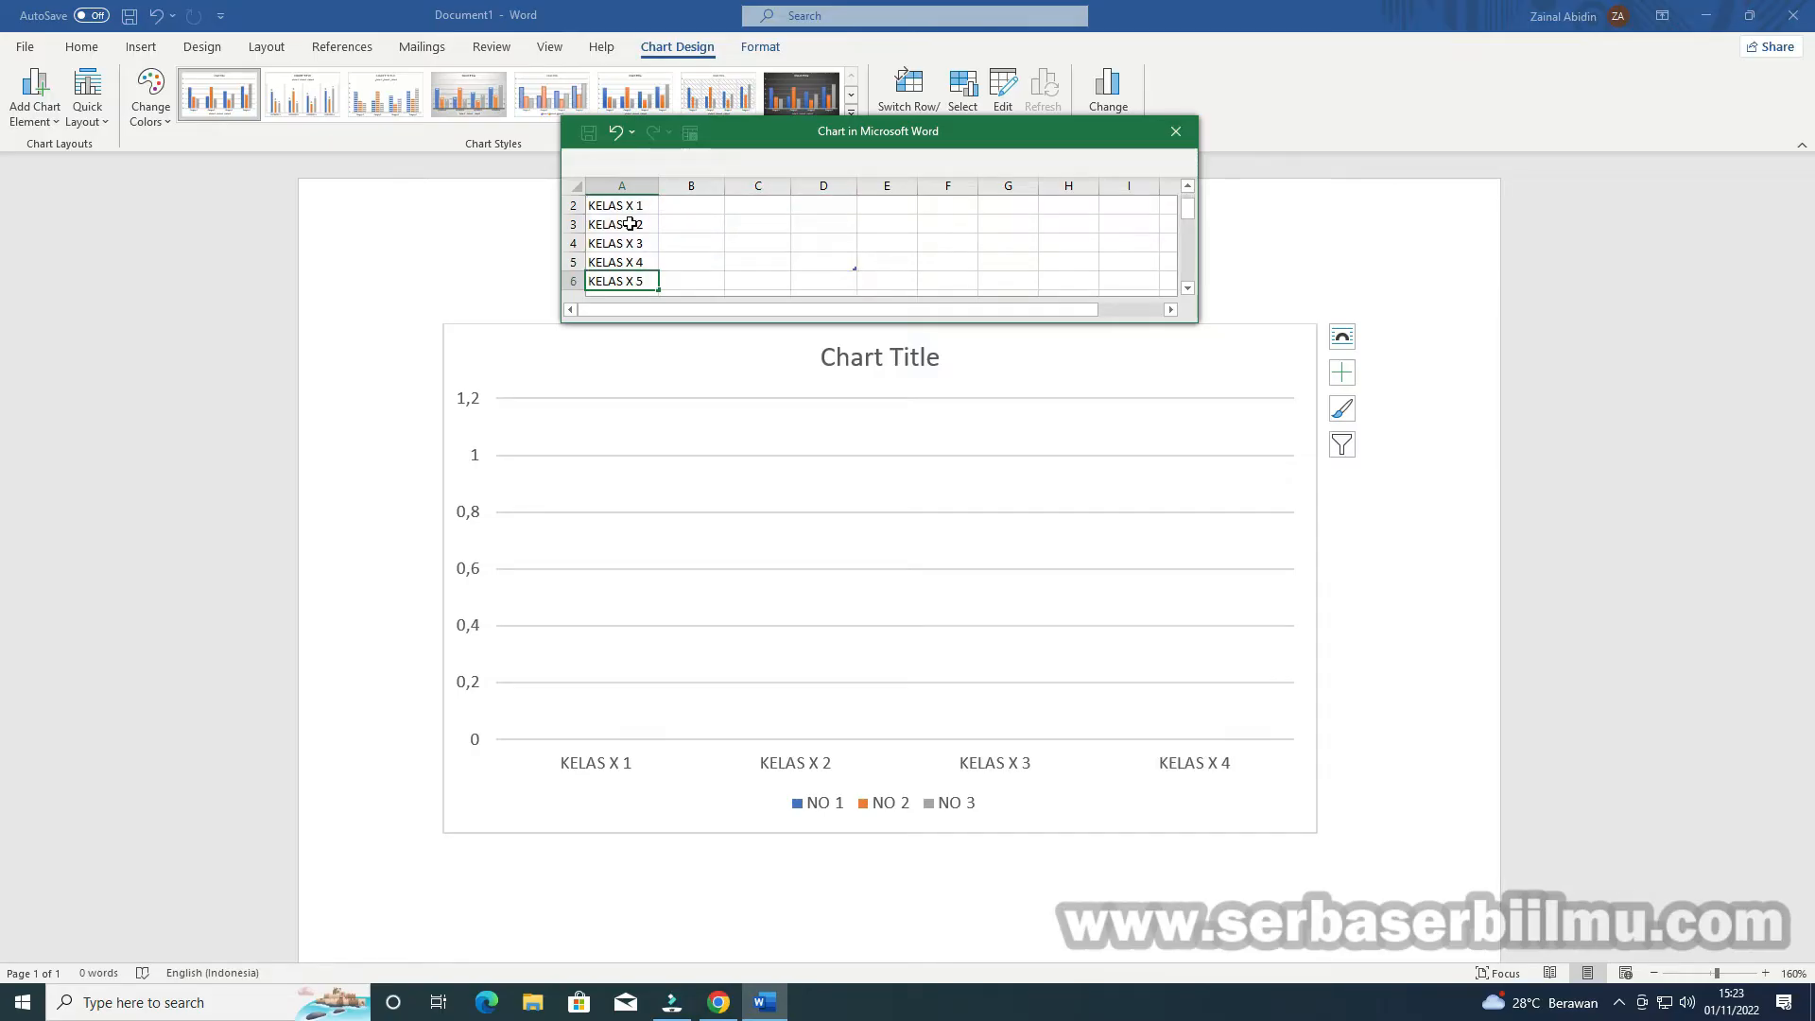
{"action": "left_click", "coordinate": [696, 238]}
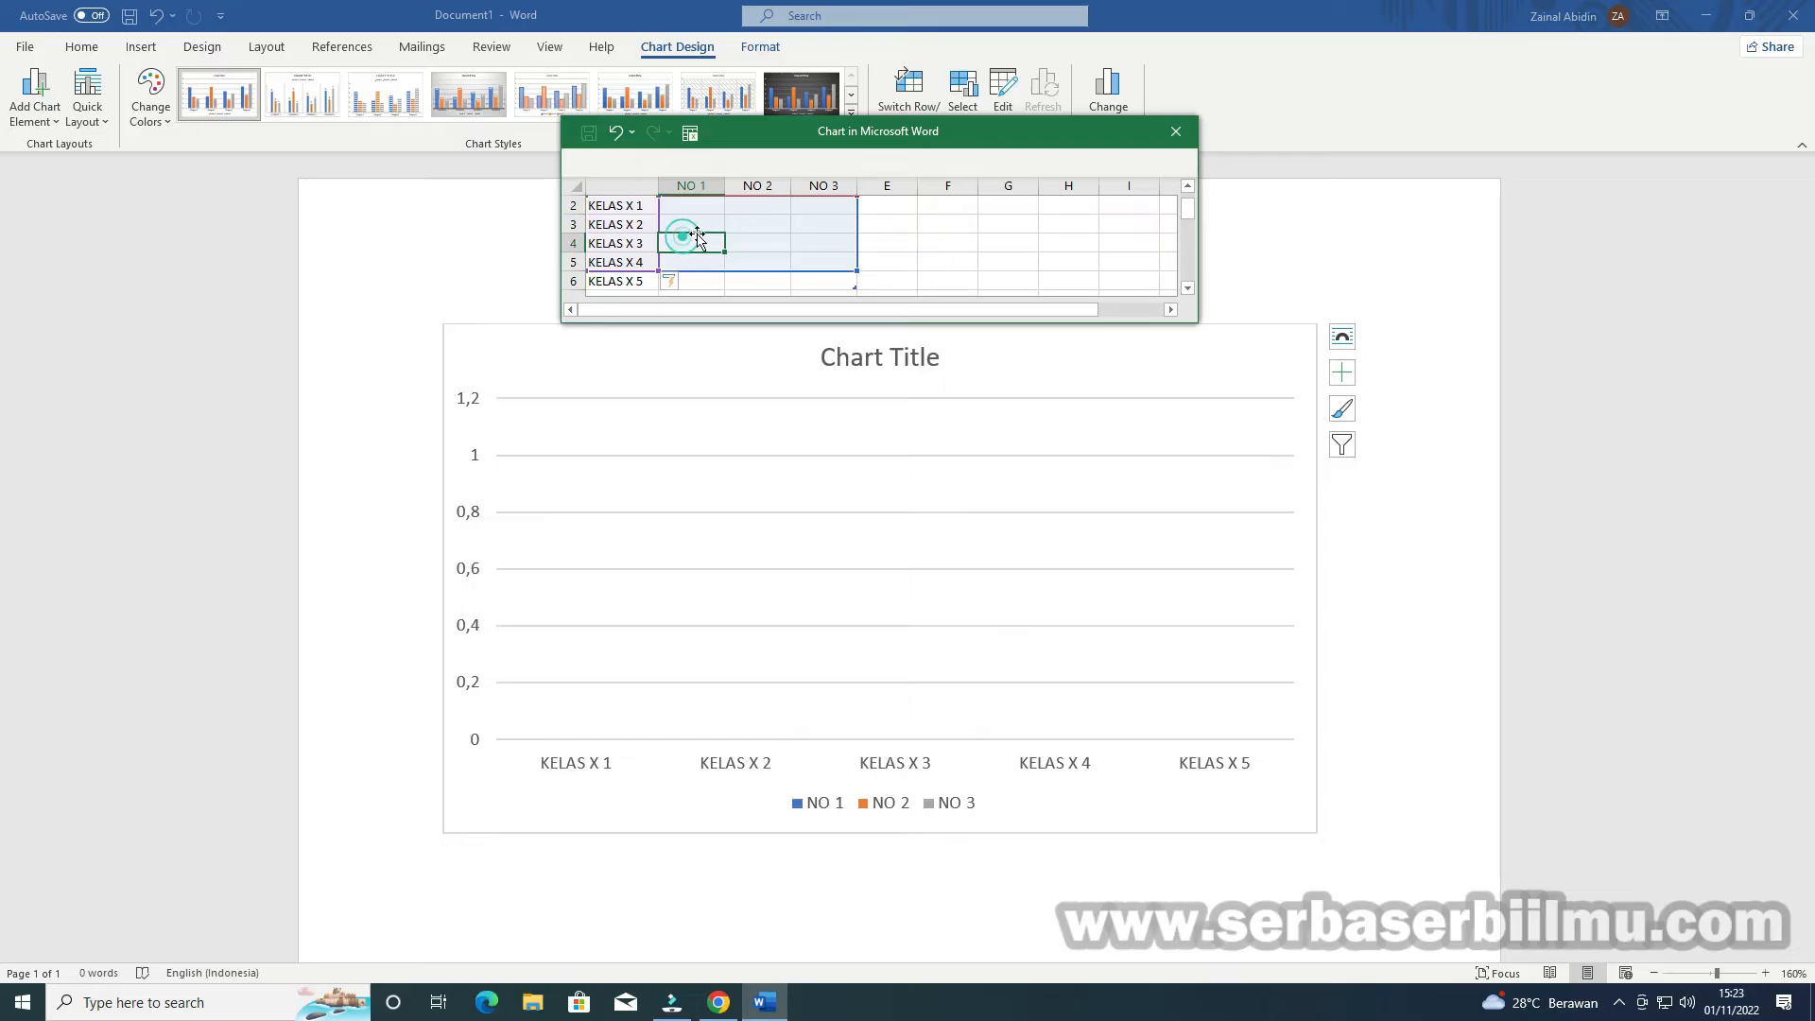
Fill in the KELAS X 1 row with 10 for NO 1, 15 for NO 2 and 7 for NO 3
{"action": "left_click", "coordinate": [640, 262]}
{"action": "scroll", "coordinate": [716, 239], "scroll_direction": "up", "scroll_amount": 1}
{"action": "left_click", "coordinate": [697, 232]}
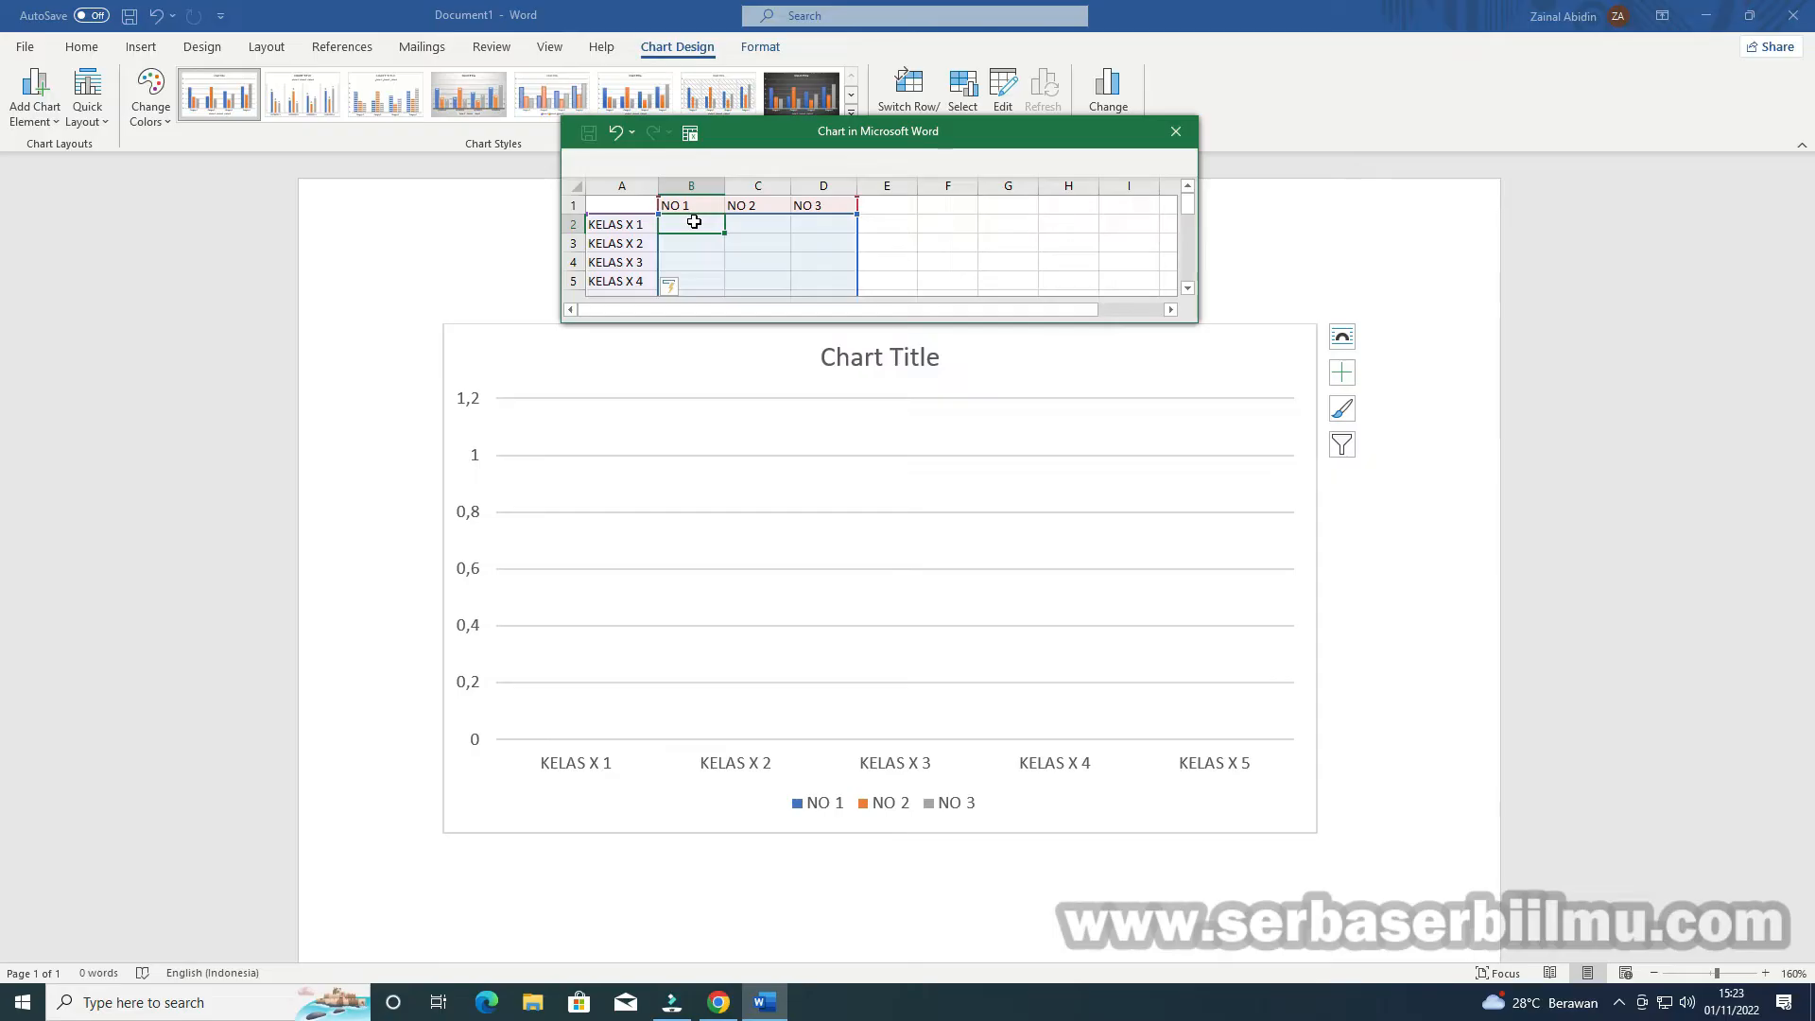
{"action": "type", "text": "10"}
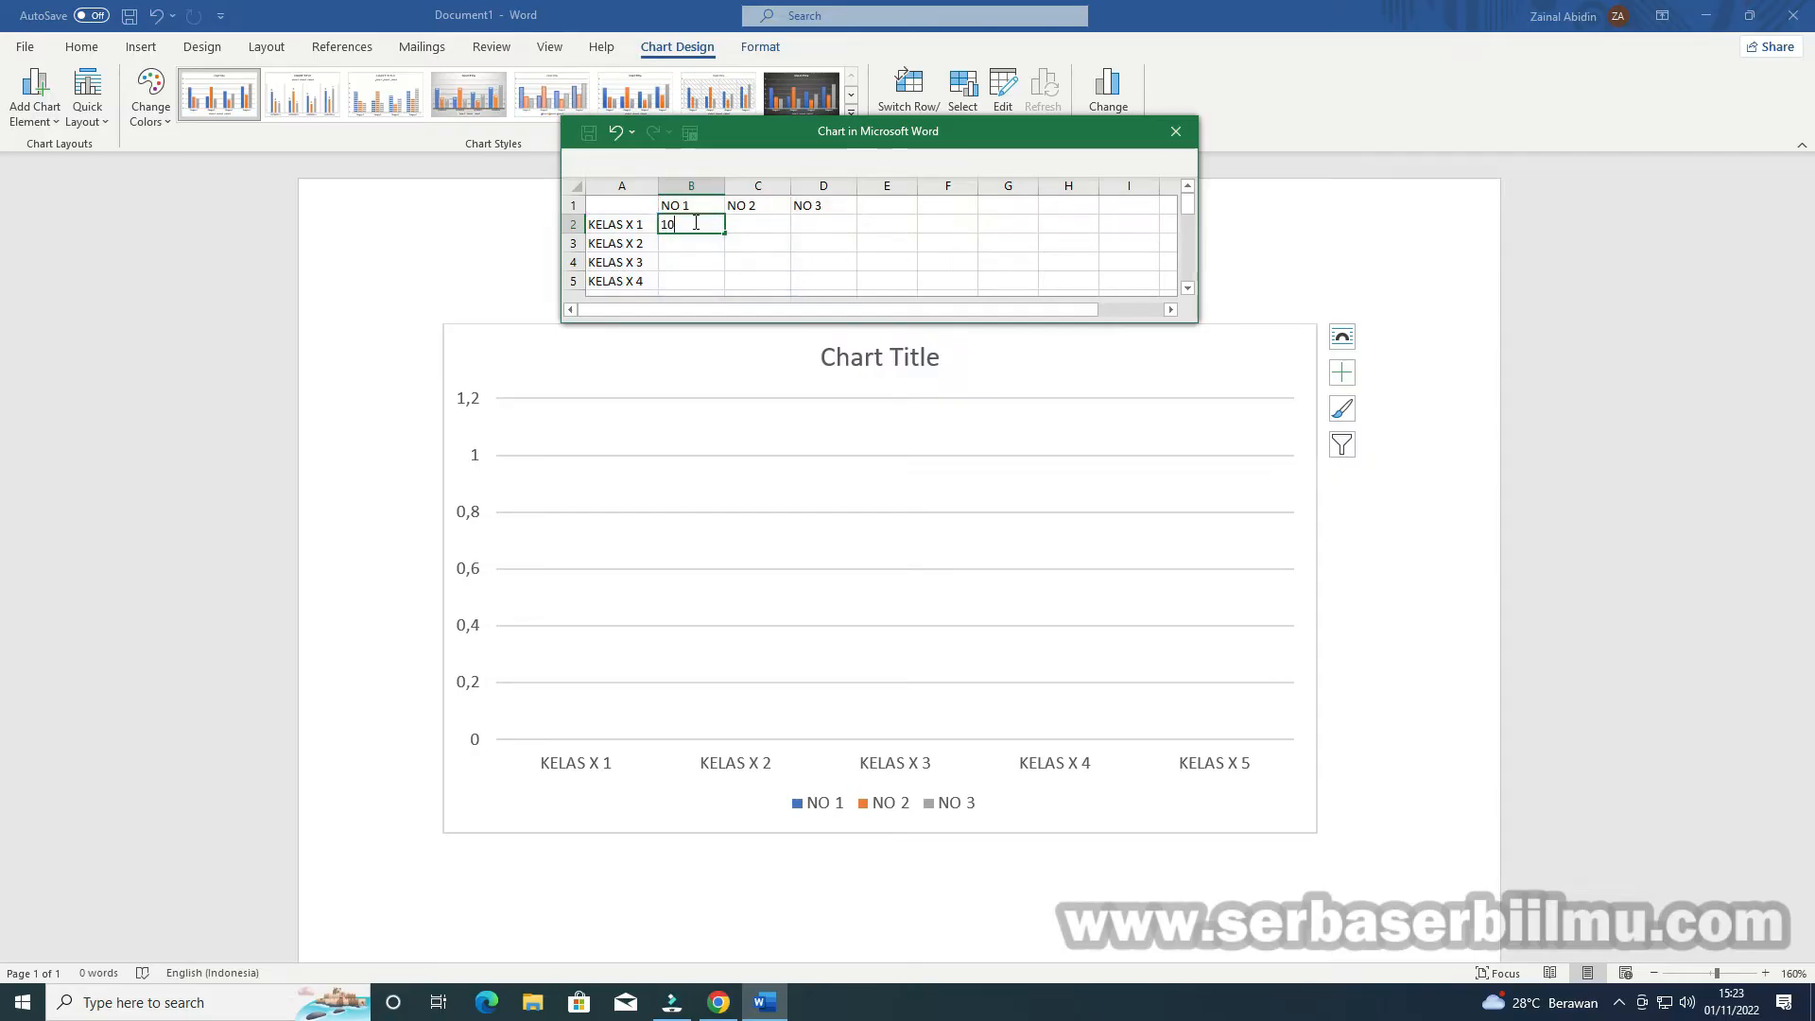
{"action": "left_click", "coordinate": [737, 228]}
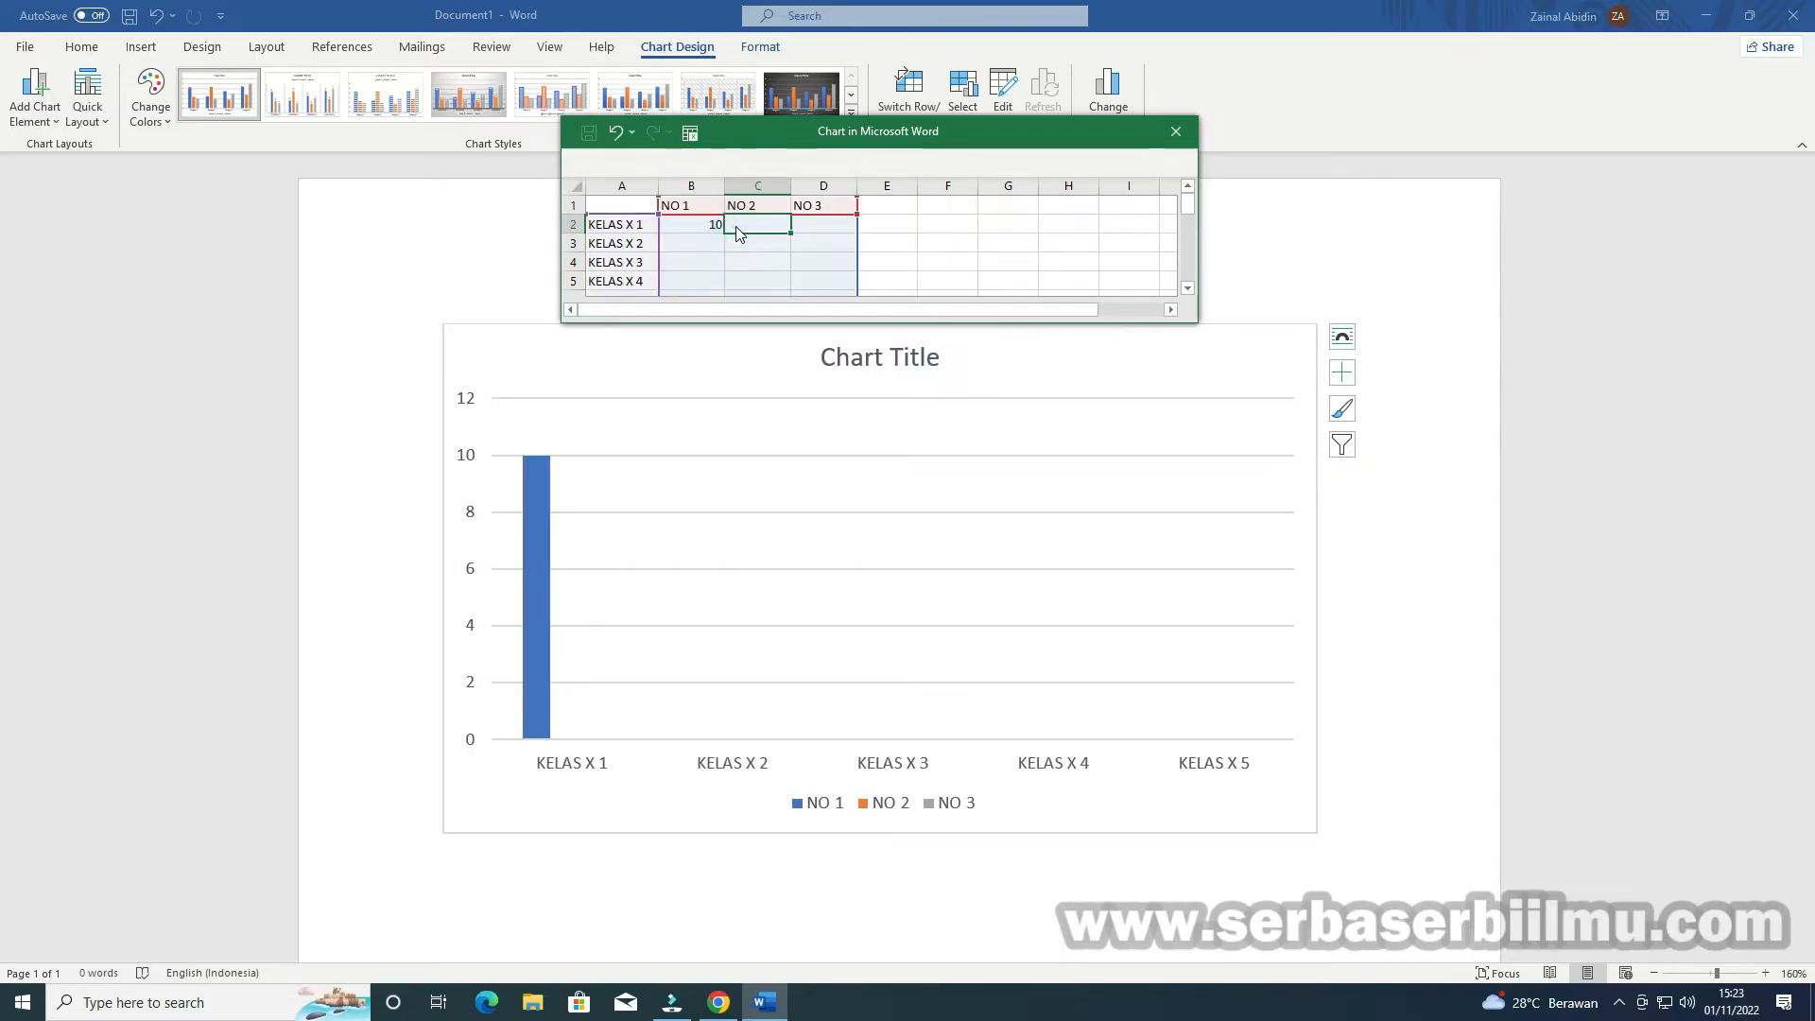
{"action": "type", "text": "15"}
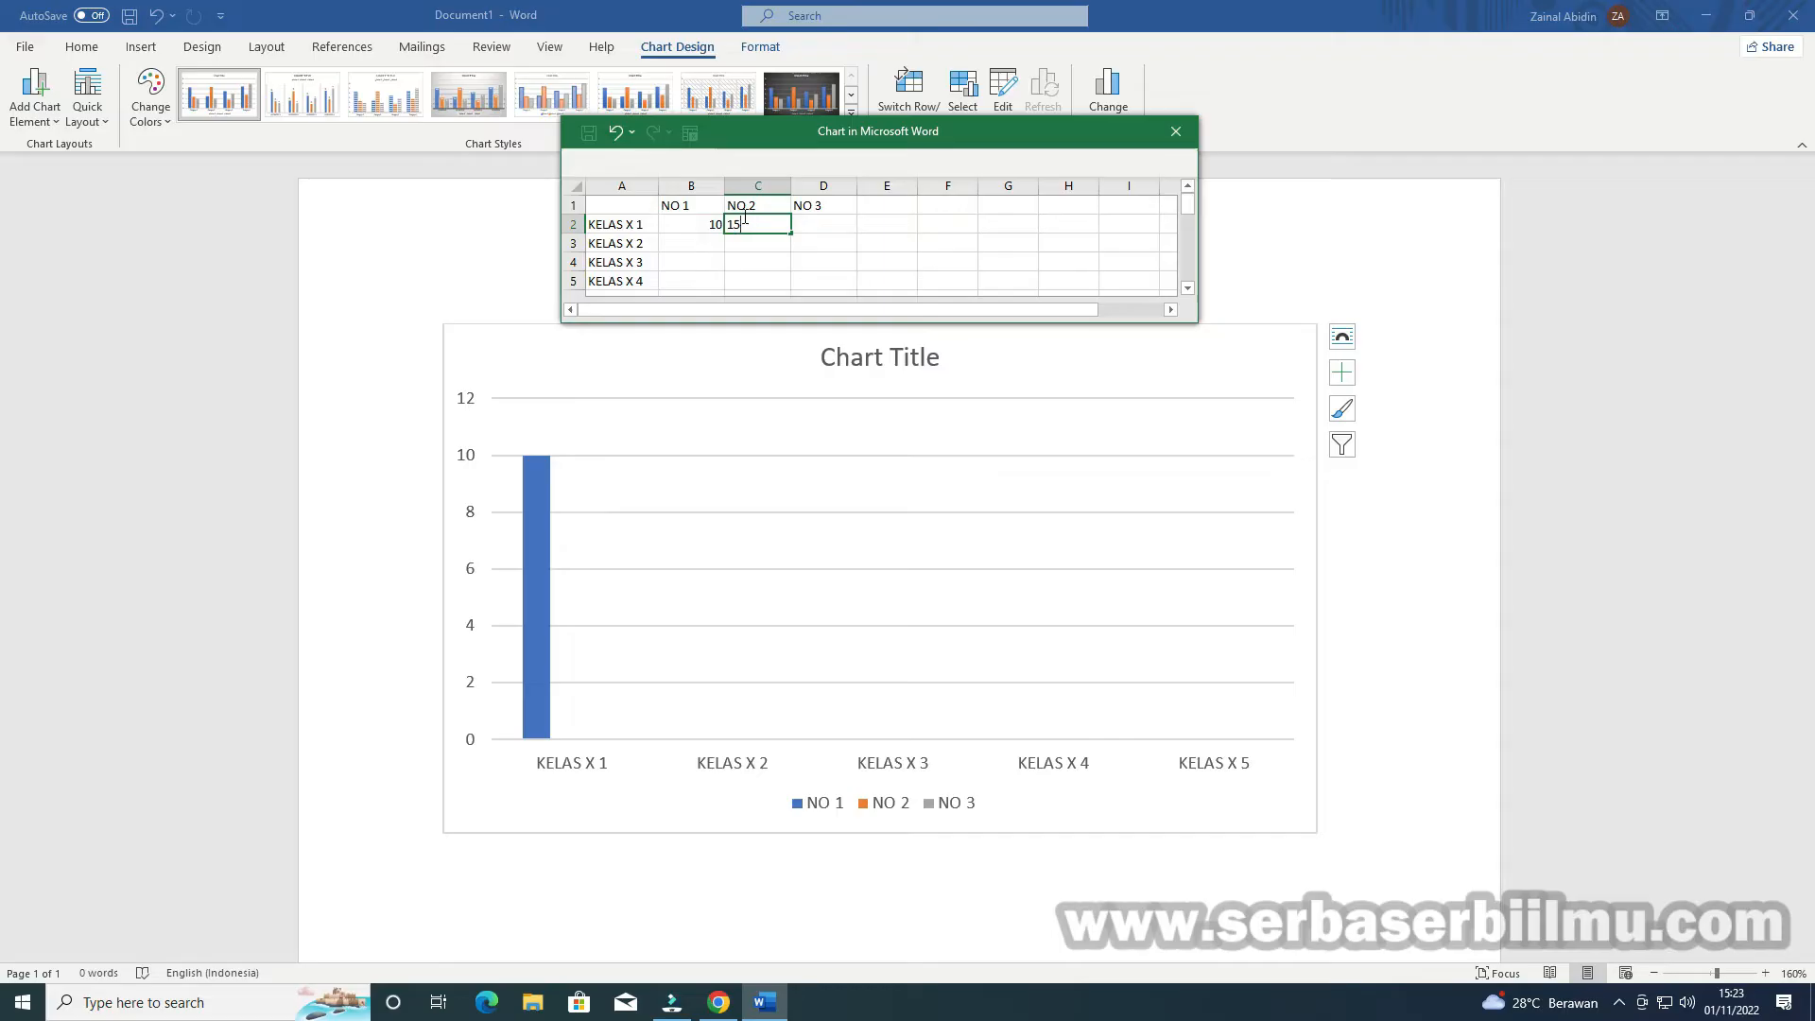
{"action": "left_click", "coordinate": [797, 223]}
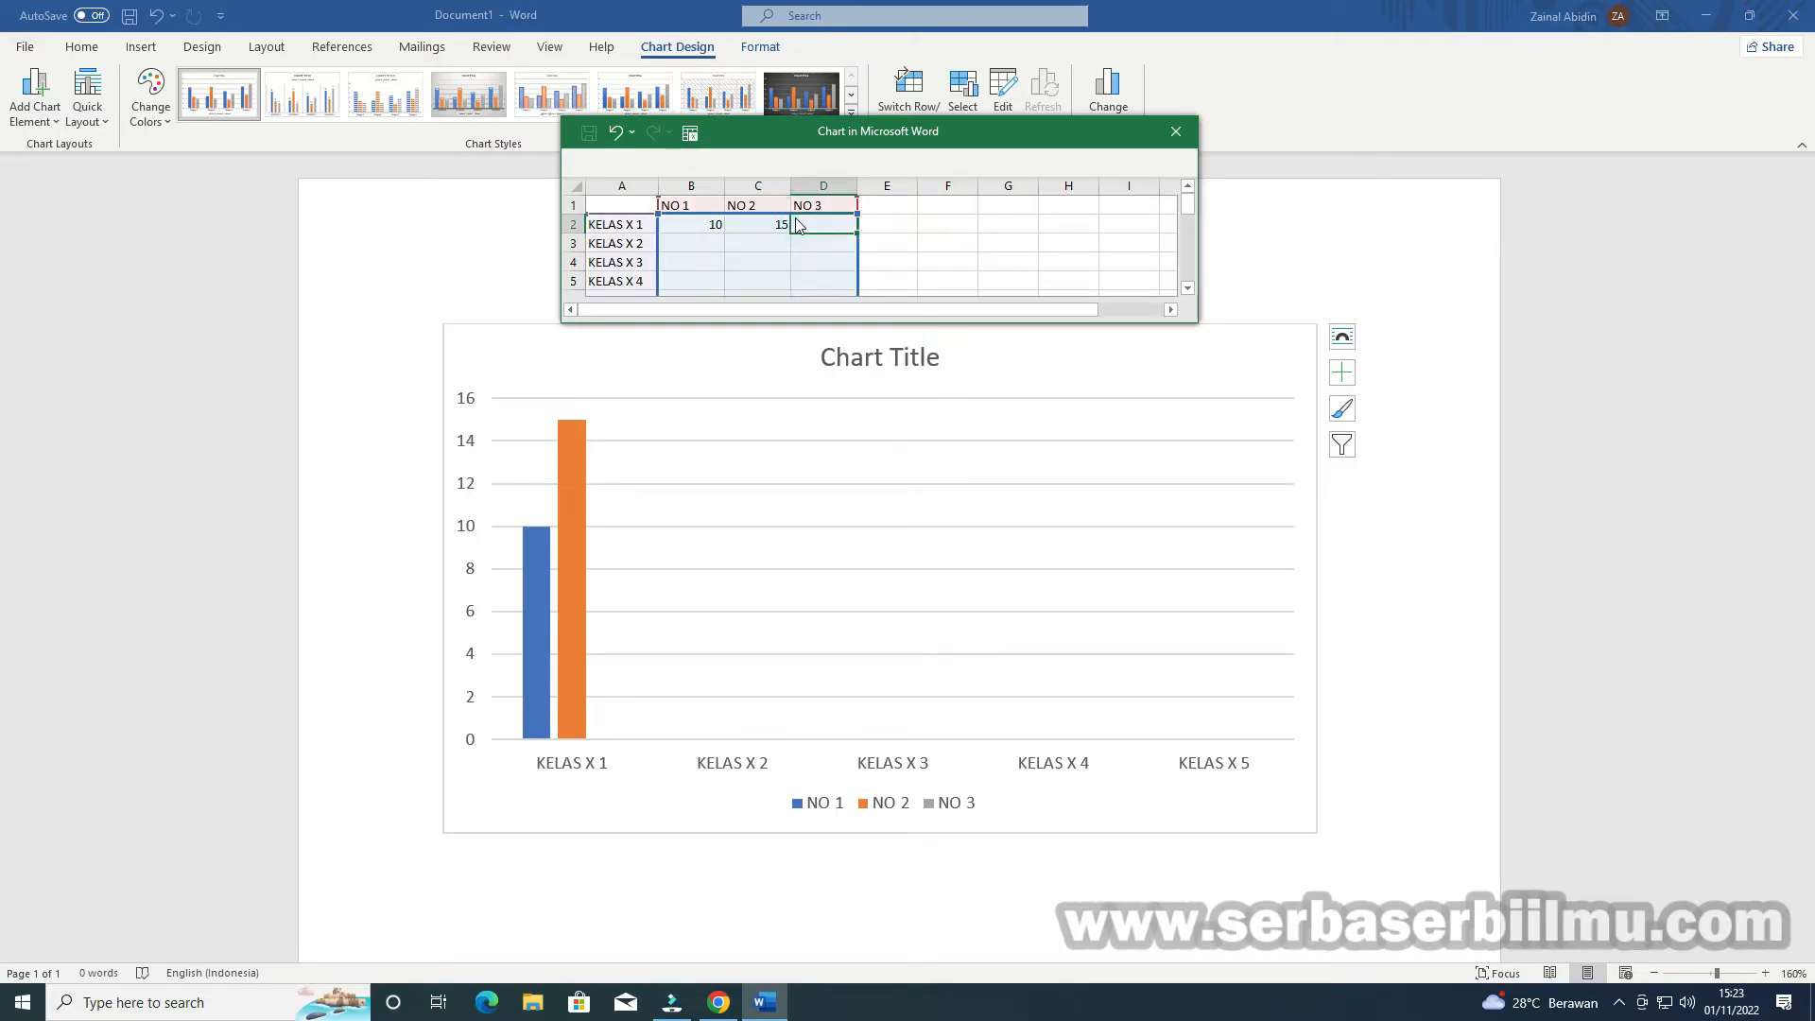
{"action": "type", "text": "7"}
Fill in the KELAS X 2 row with 8 for NO 1, 16 for NO 2 and 10 for NO 3
{"action": "left_click", "coordinate": [699, 242]}
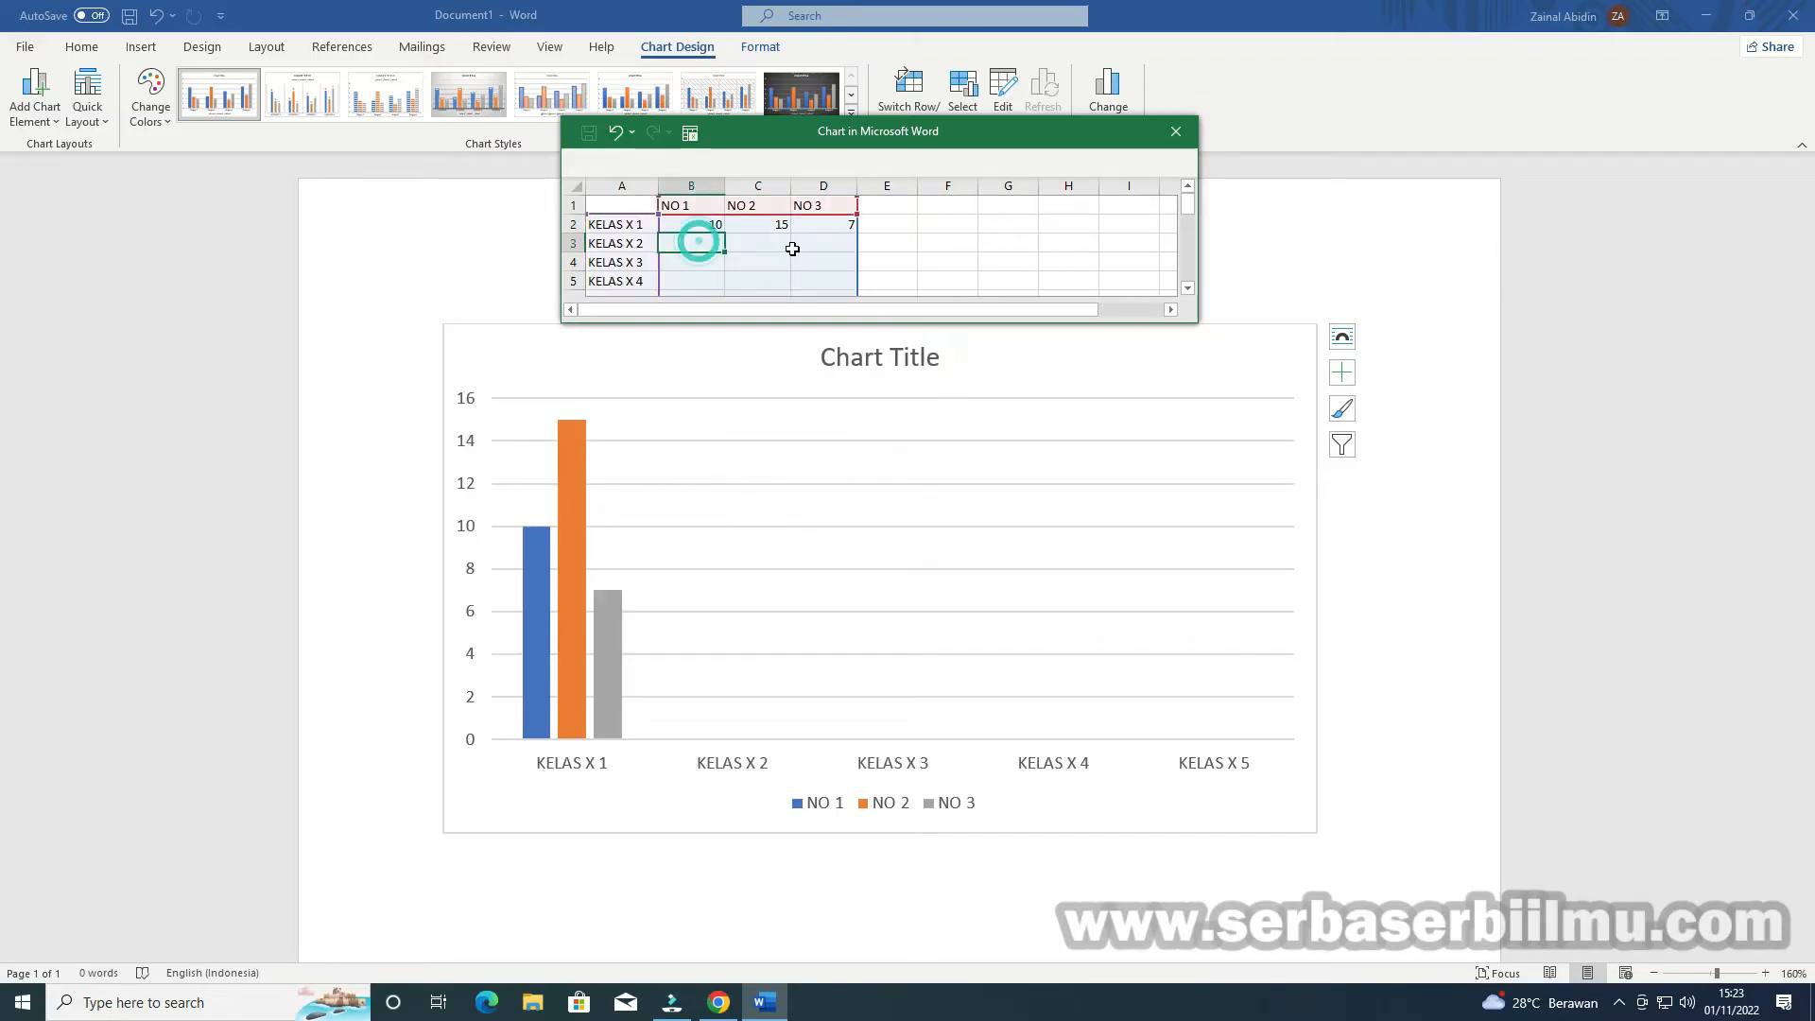
{"action": "type", "text": "8"}
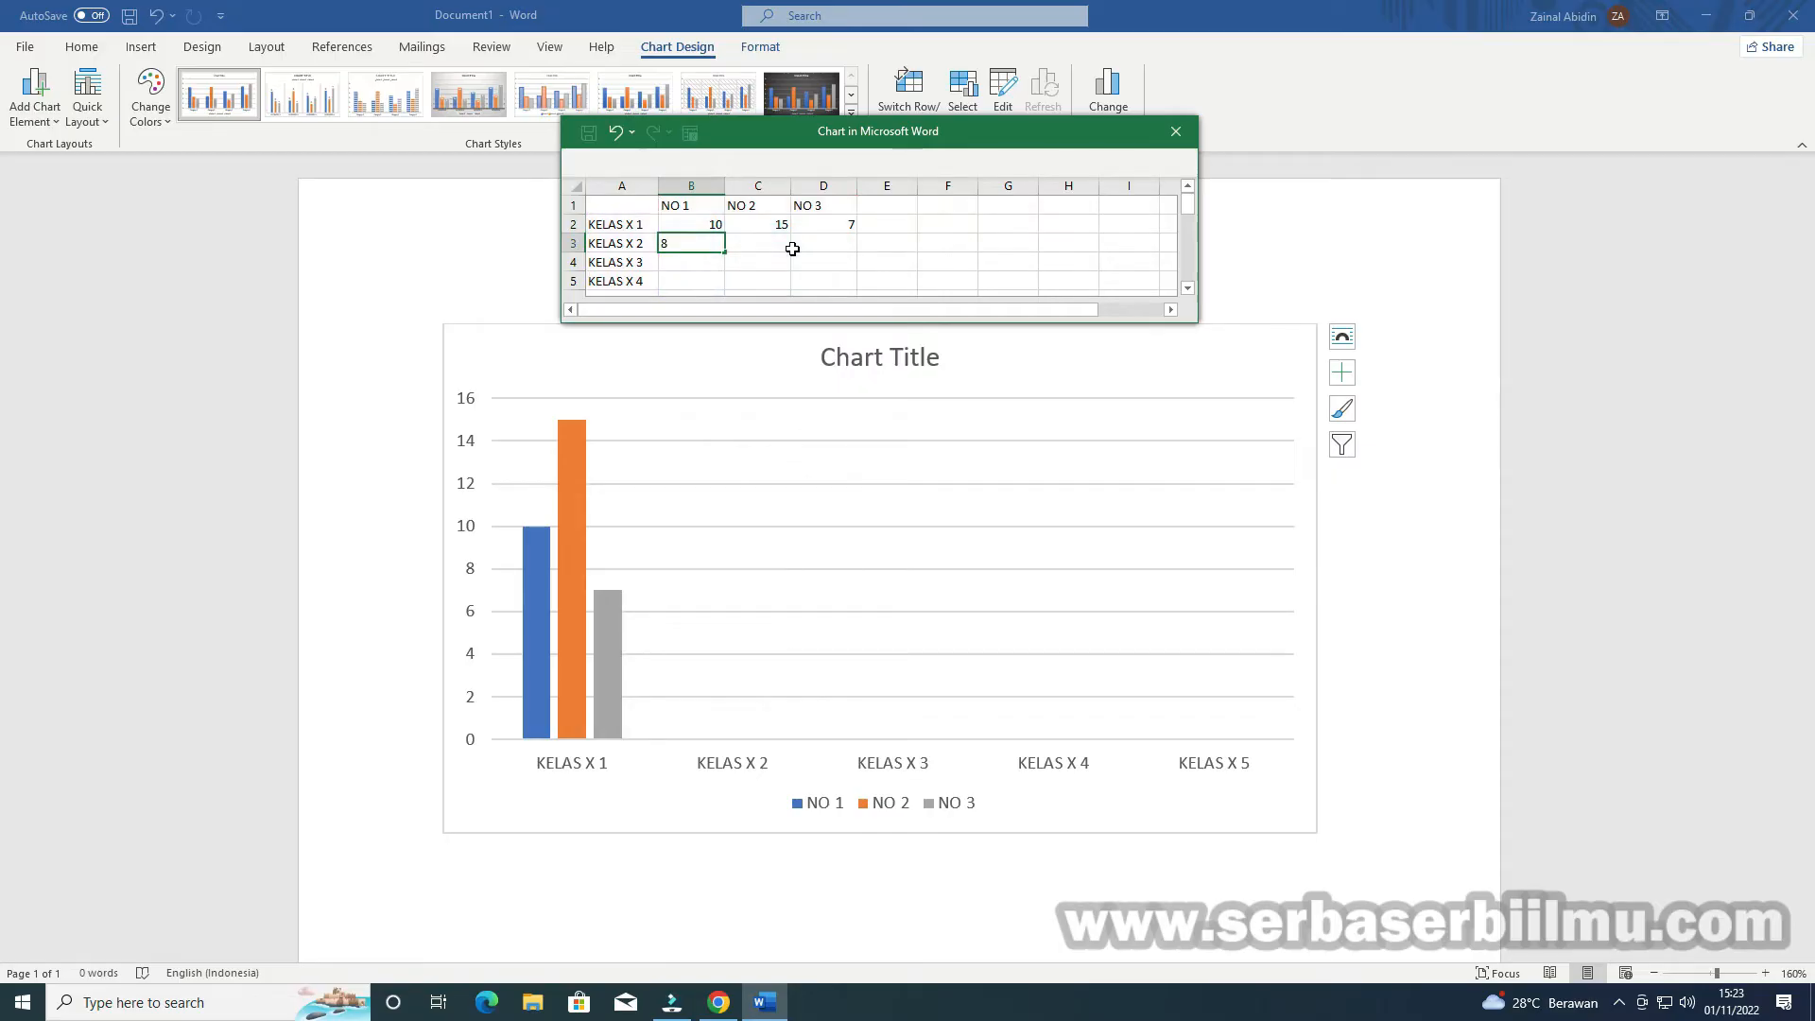
{"action": "left_click", "coordinate": [776, 244]}
{"action": "type", "text": "16"}
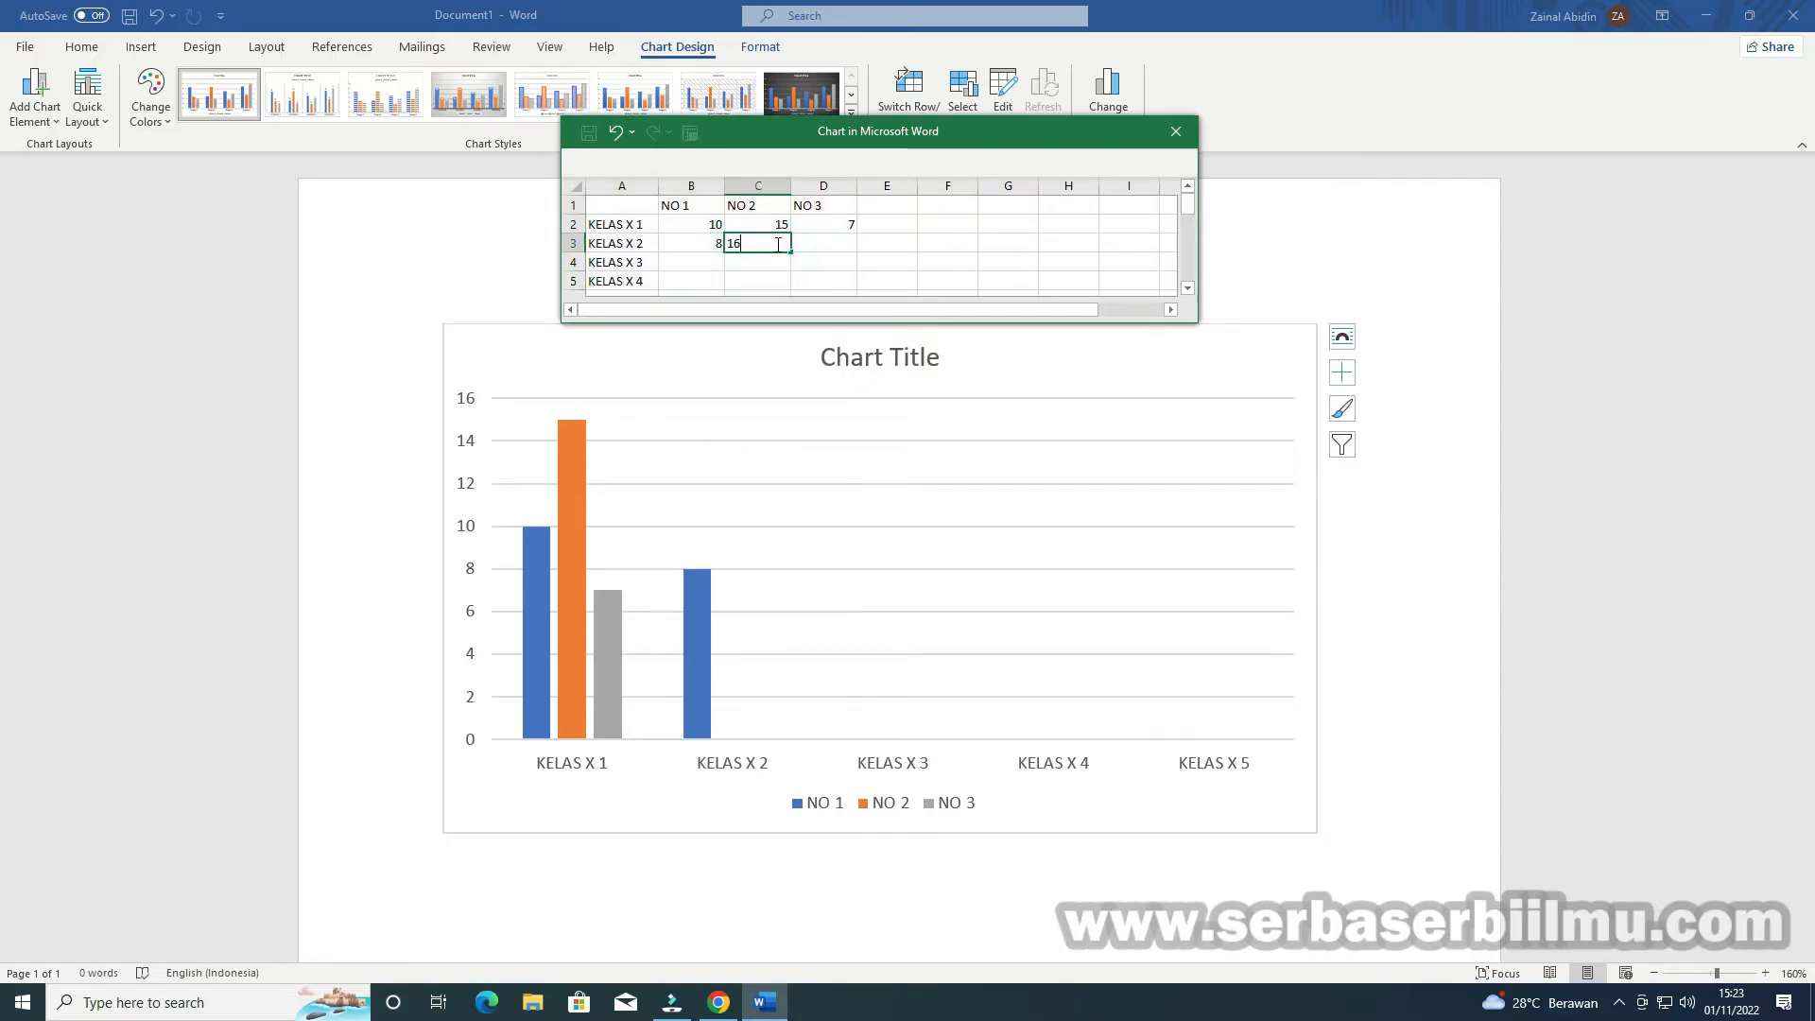
{"action": "left_click", "coordinate": [809, 238]}
{"action": "type", "text": "10"}
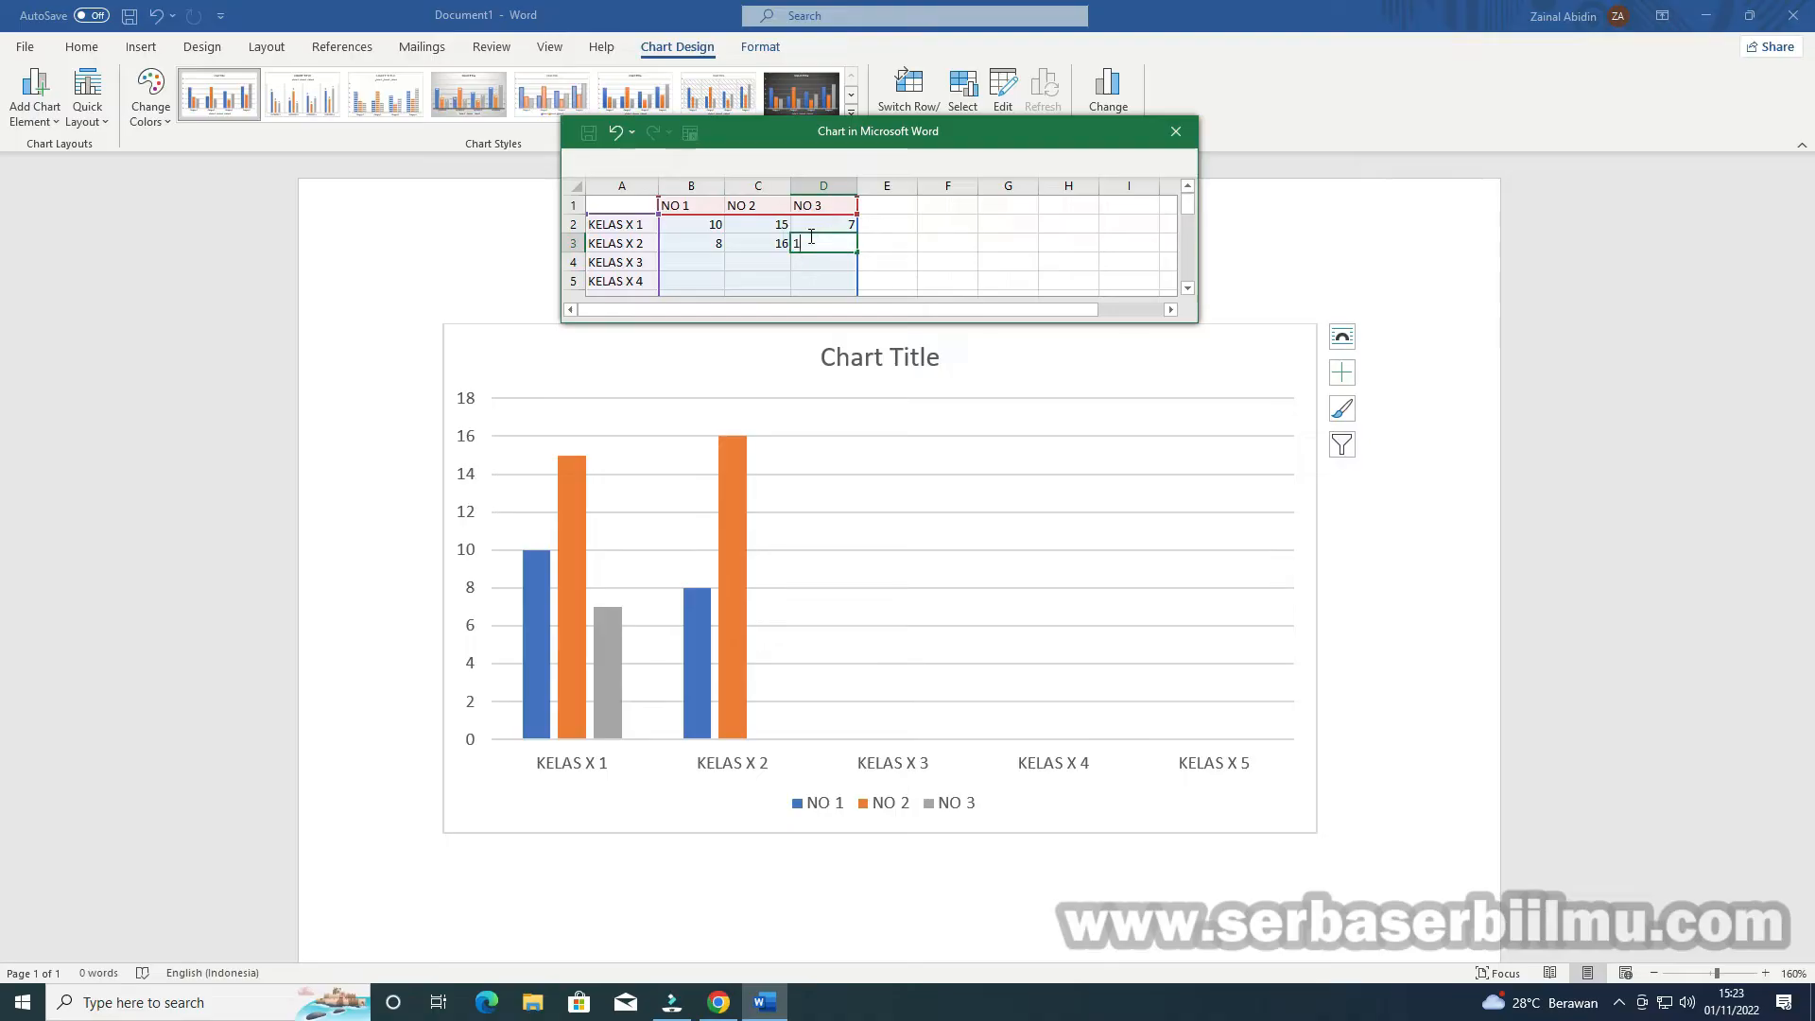
Fill in the KELAS X 3 row with 11 for NO 1, 15 for NO 2 and 6 for NO 3
{"action": "left_click", "coordinate": [720, 259]}
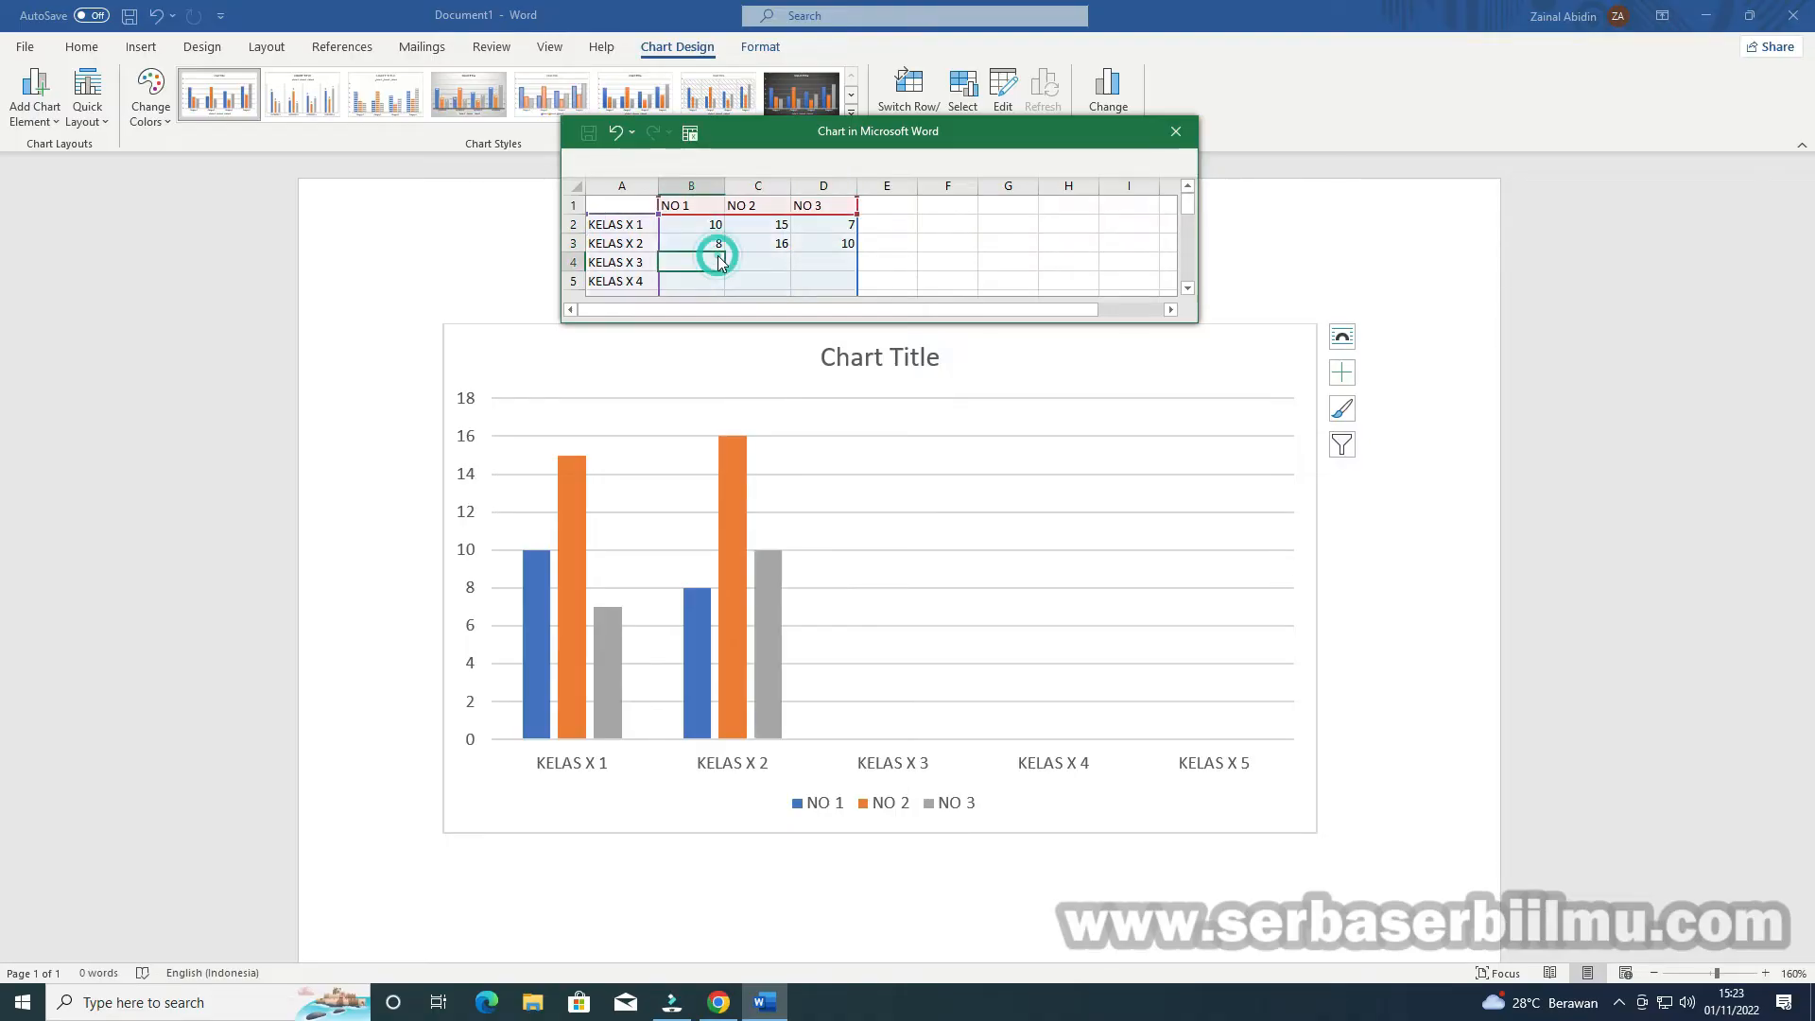
{"action": "type", "text": "11"}
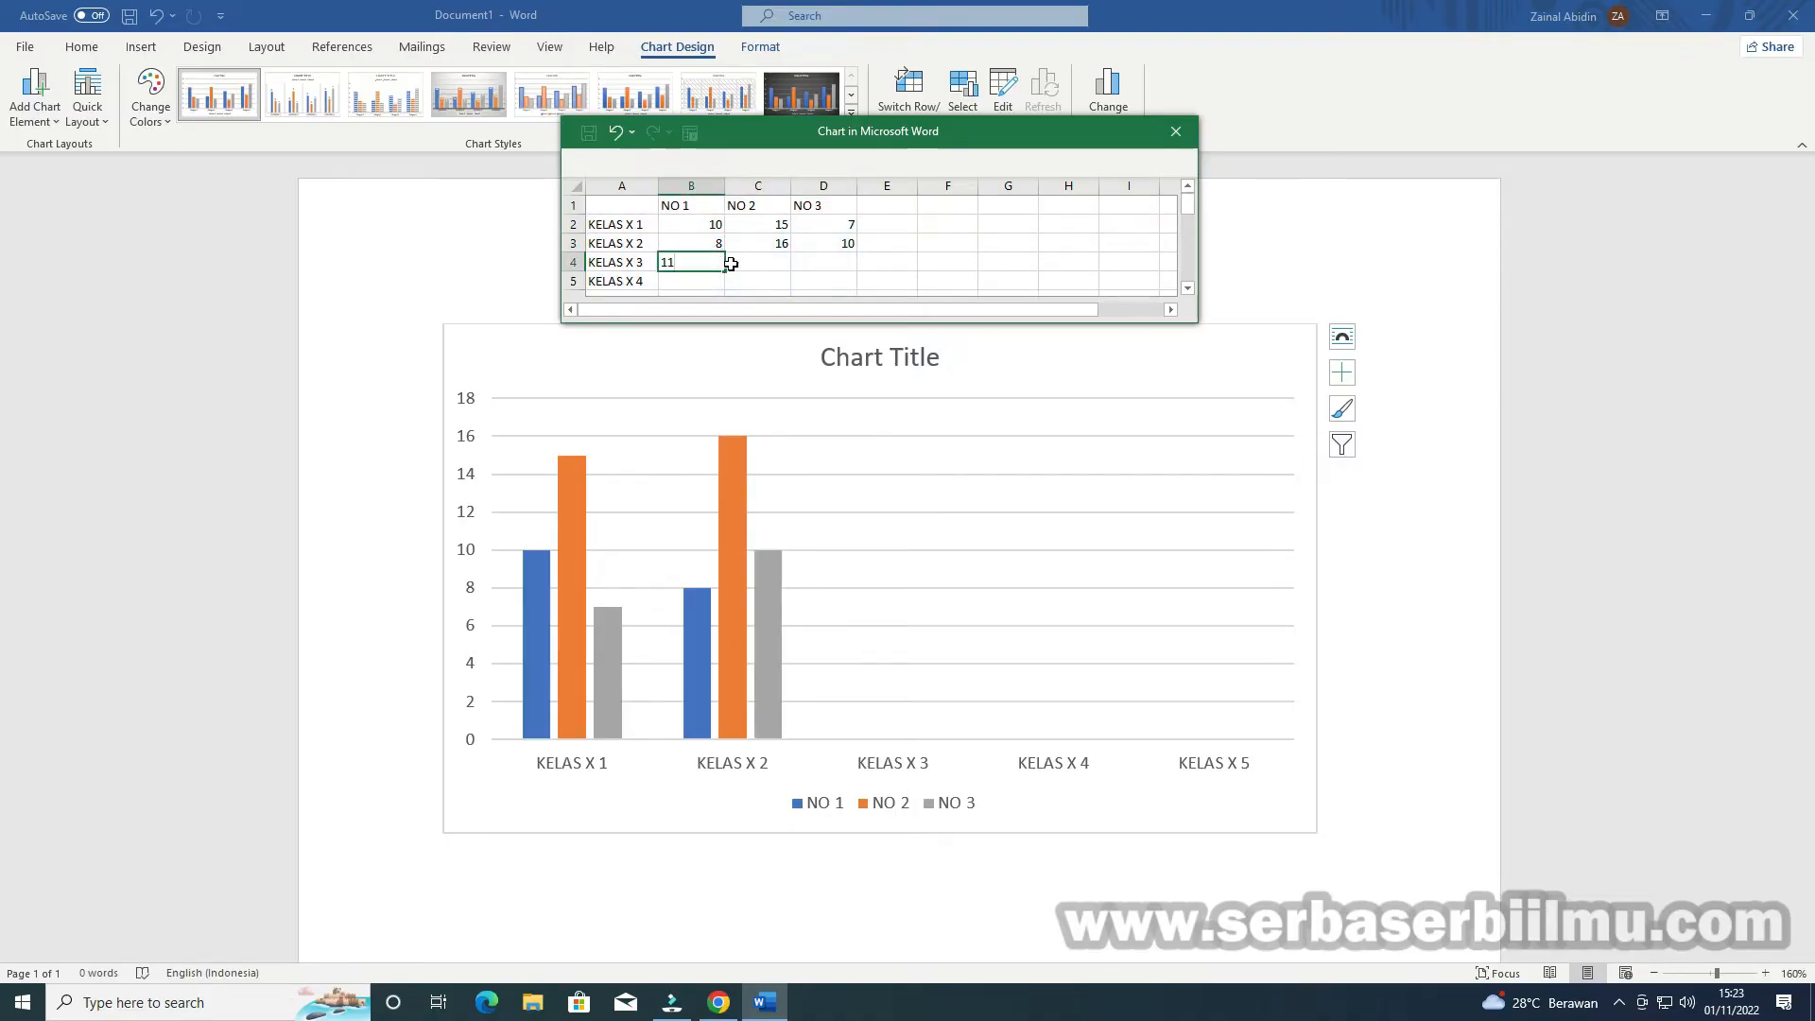
{"action": "left_click", "coordinate": [738, 263]}
{"action": "type", "text": "15"}
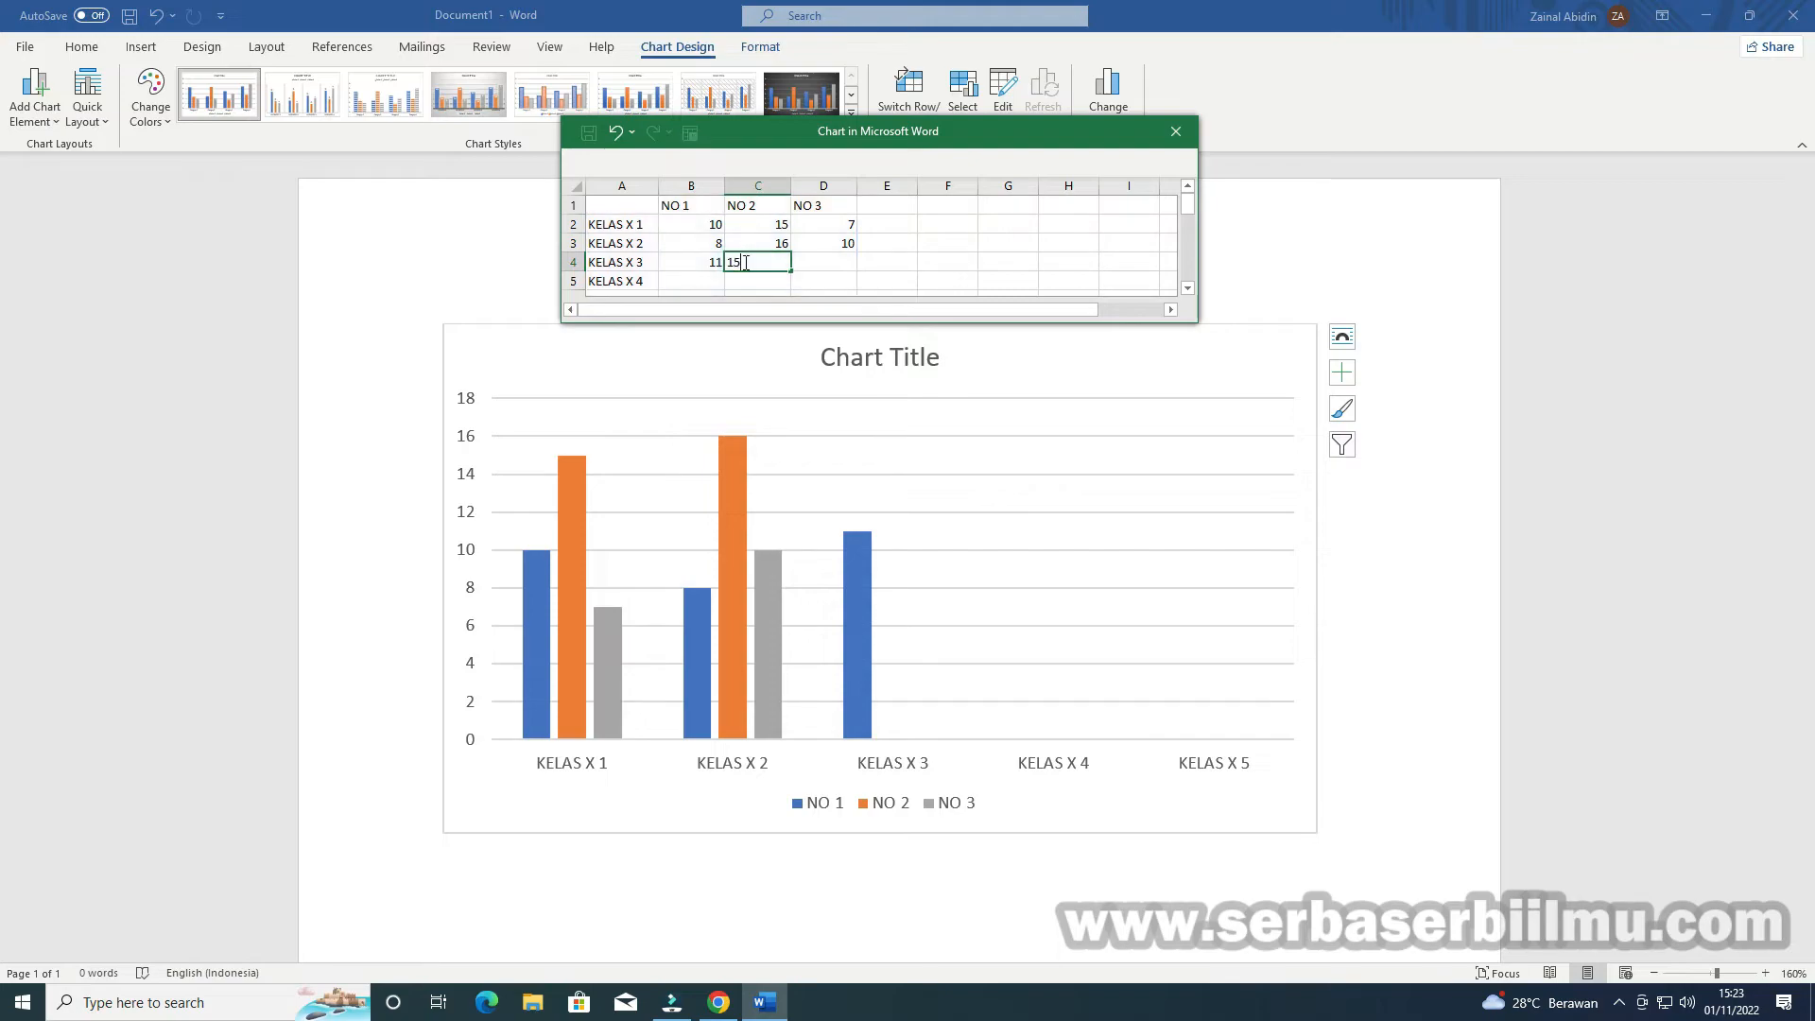
{"action": "left_click", "coordinate": [826, 255]}
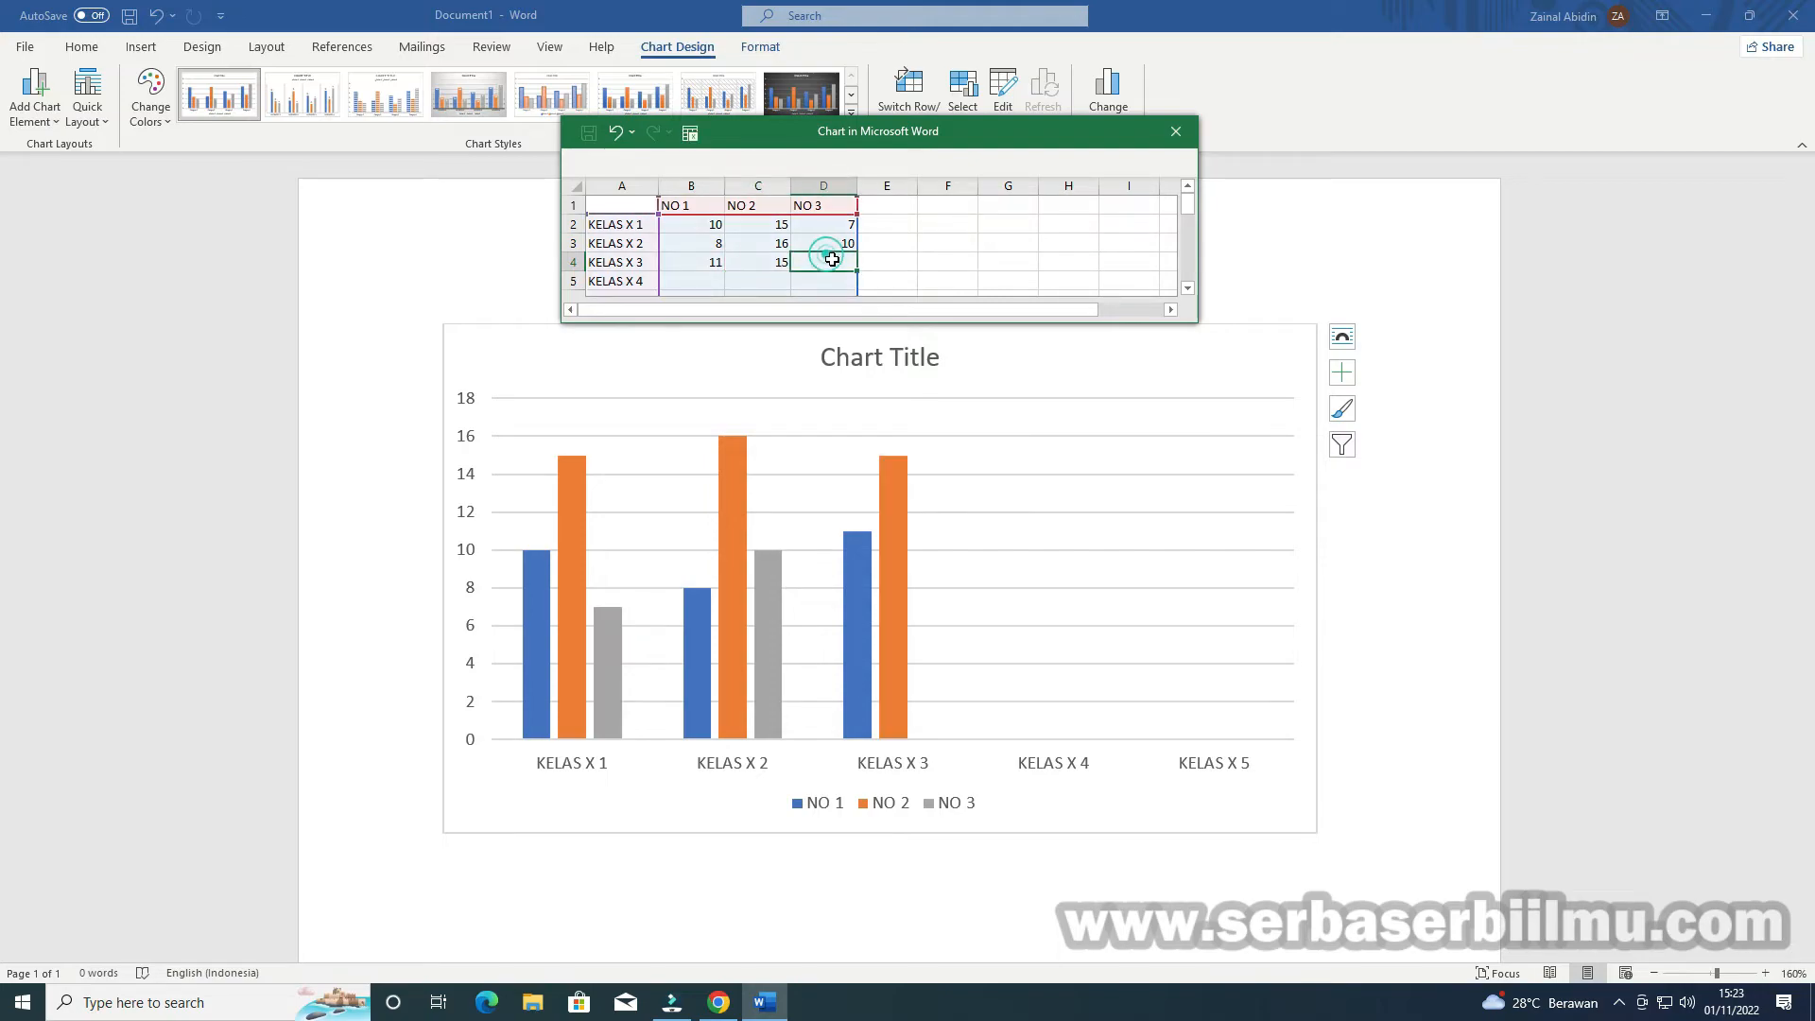
{"action": "type", "text": "6"}
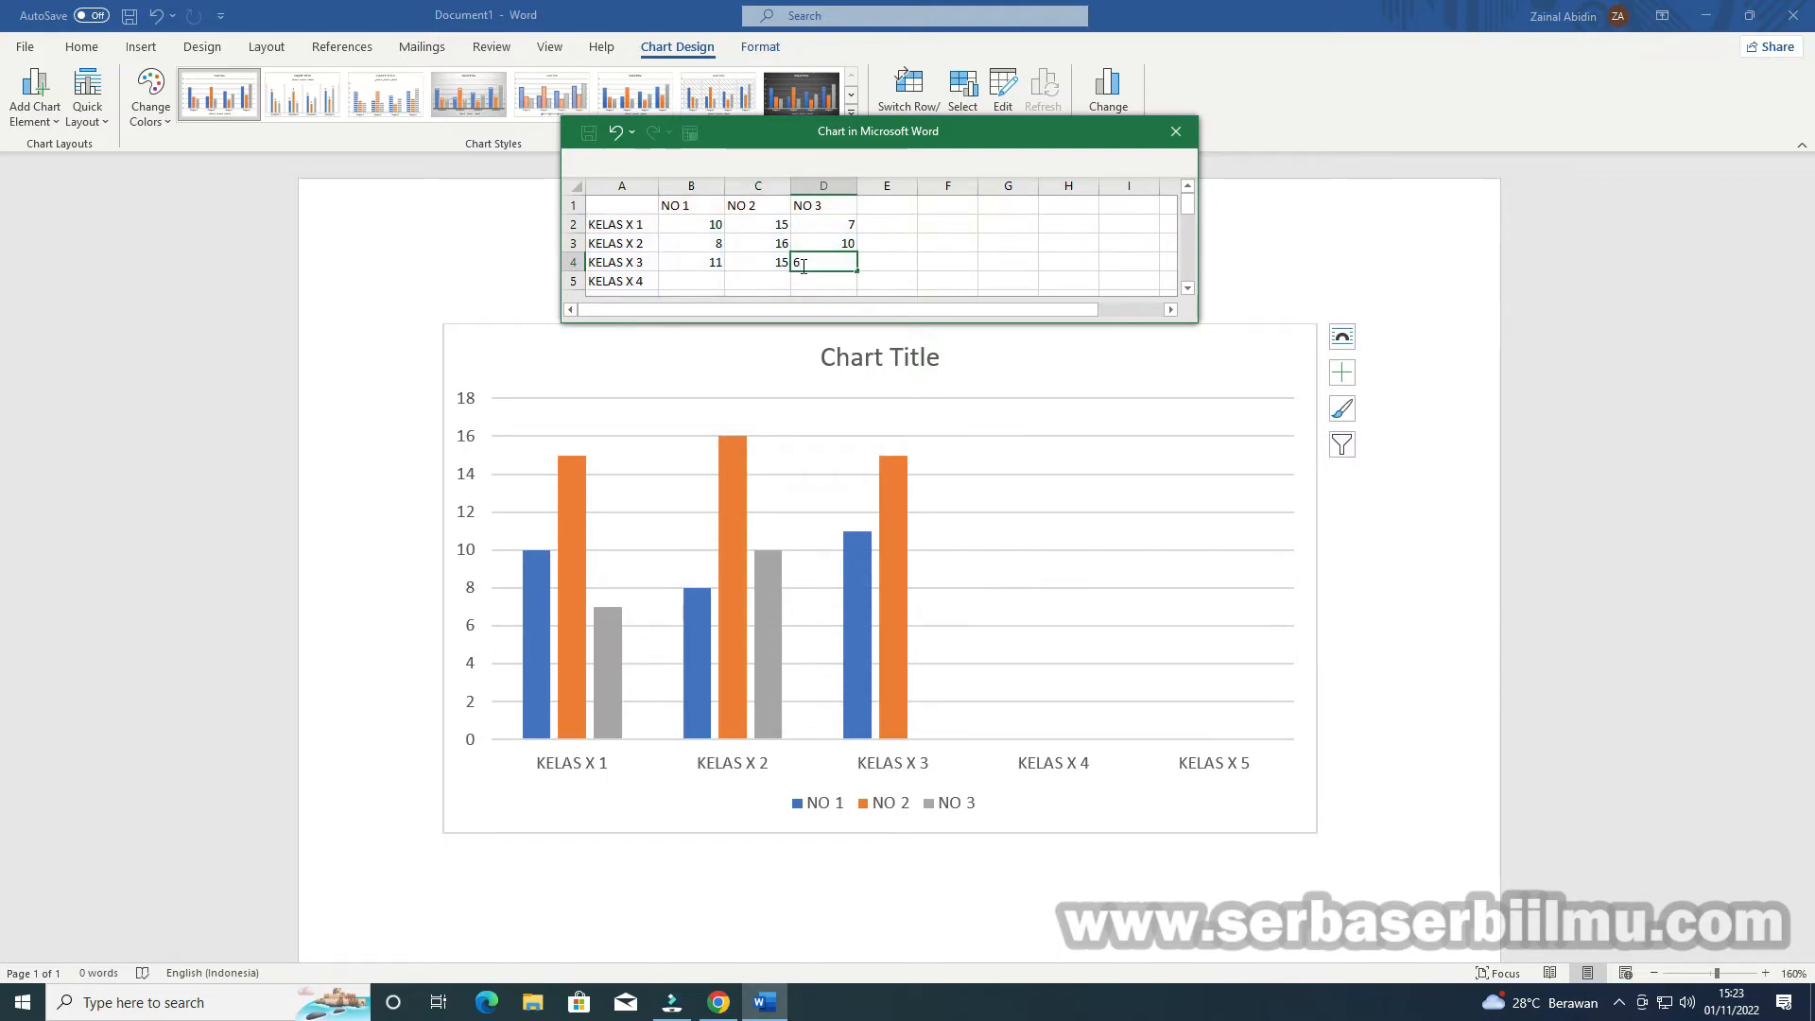
Fill in the KELAS X 4 row with 15 for NO 1, 5 for NO 2 and 13 for NO 3
{"action": "left_click", "coordinate": [717, 278]}
{"action": "scroll", "coordinate": [747, 275], "scroll_direction": "down", "scroll_amount": 1}
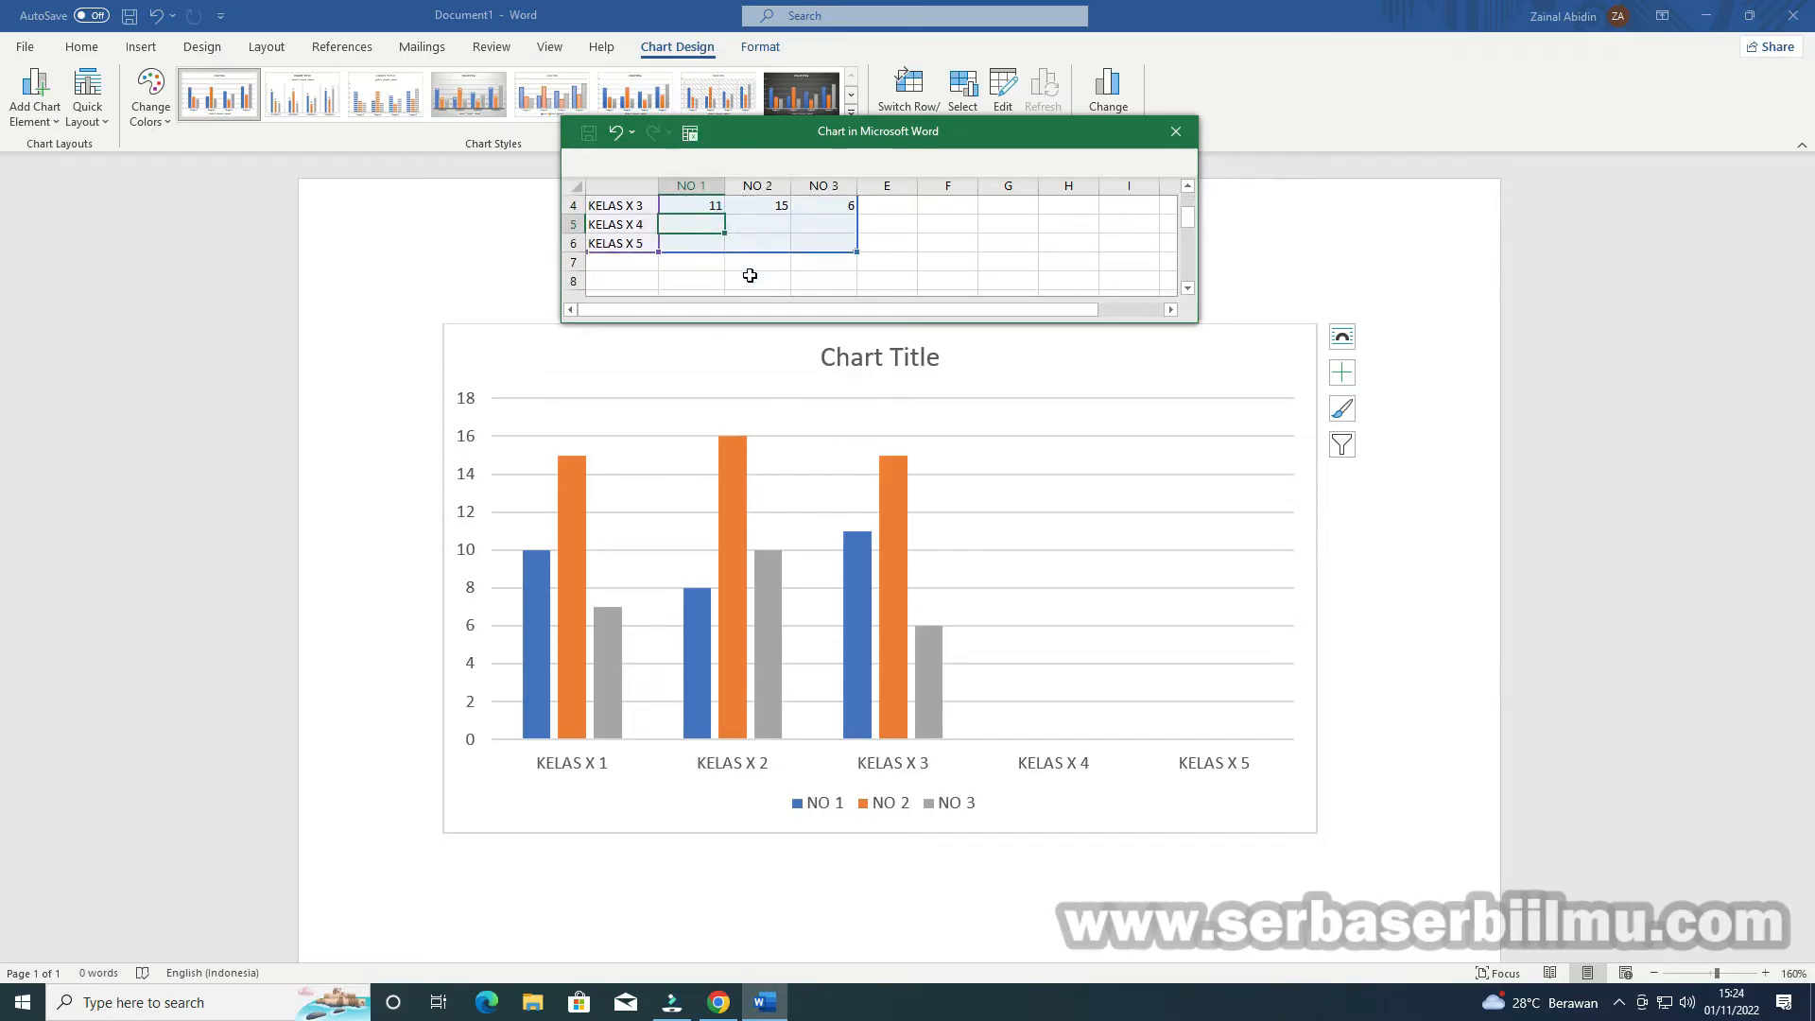
{"action": "type", "text": "15"}
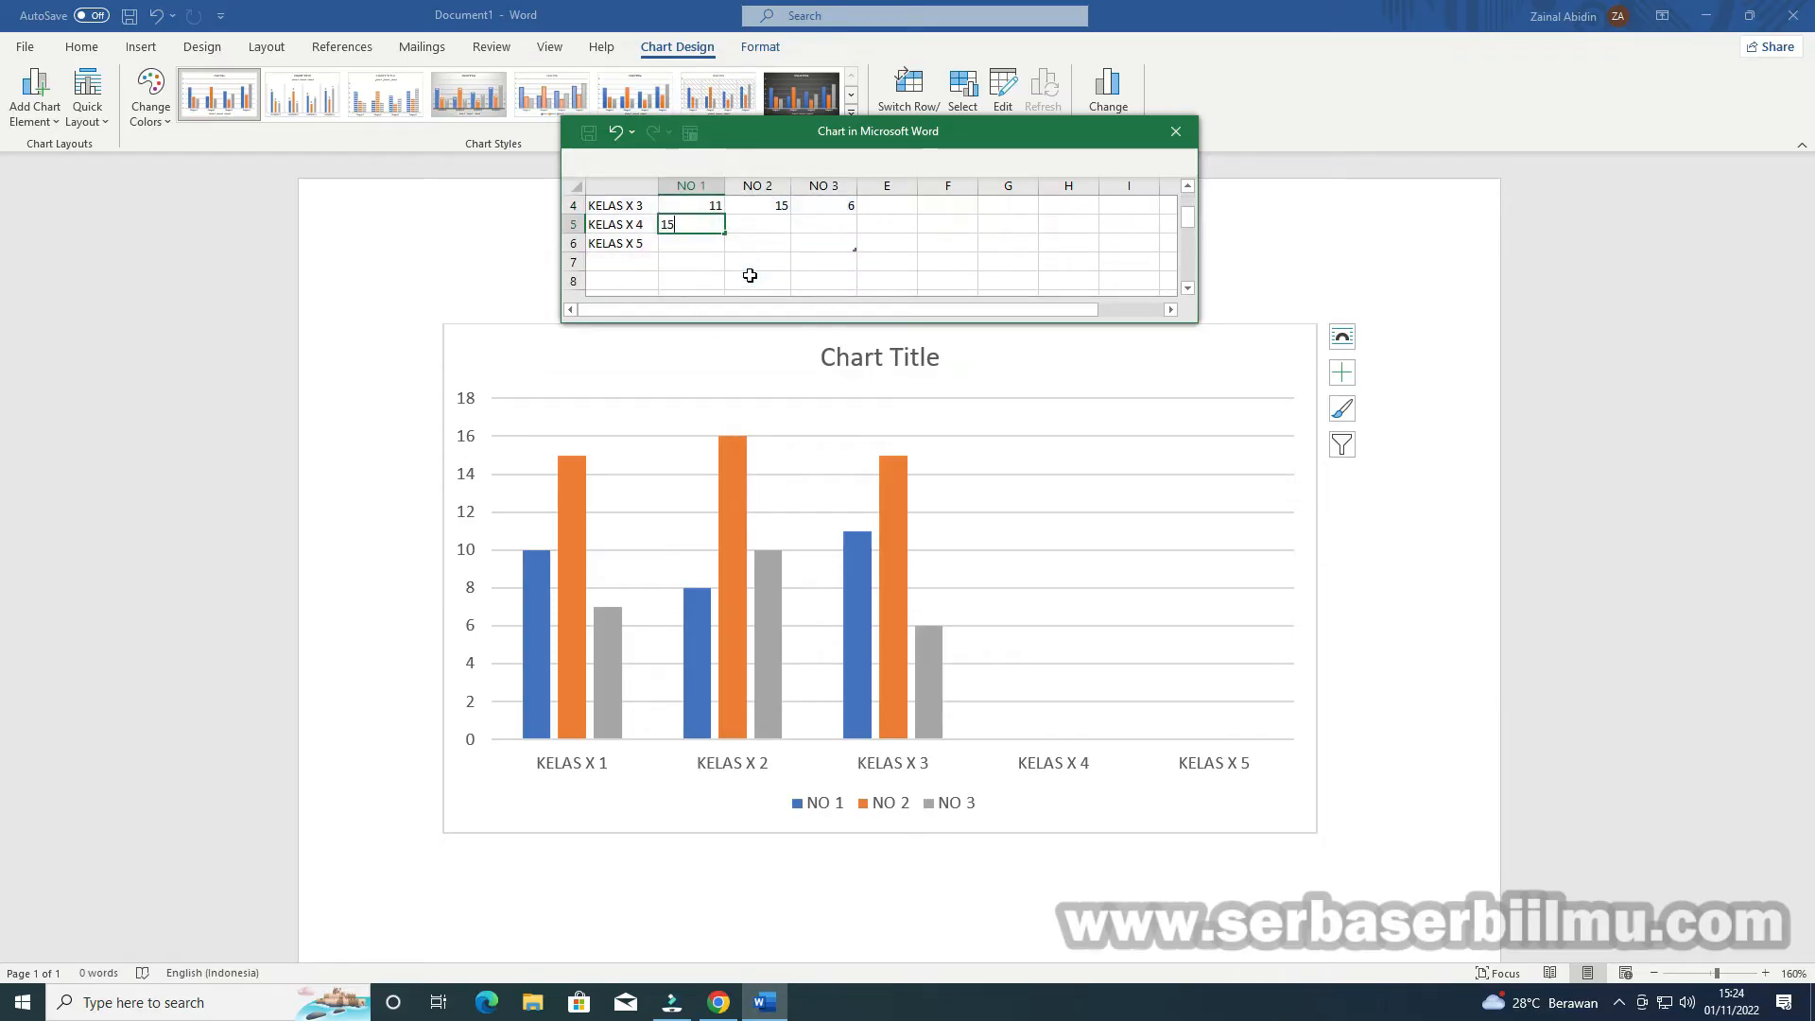
{"action": "left_click", "coordinate": [757, 224]}
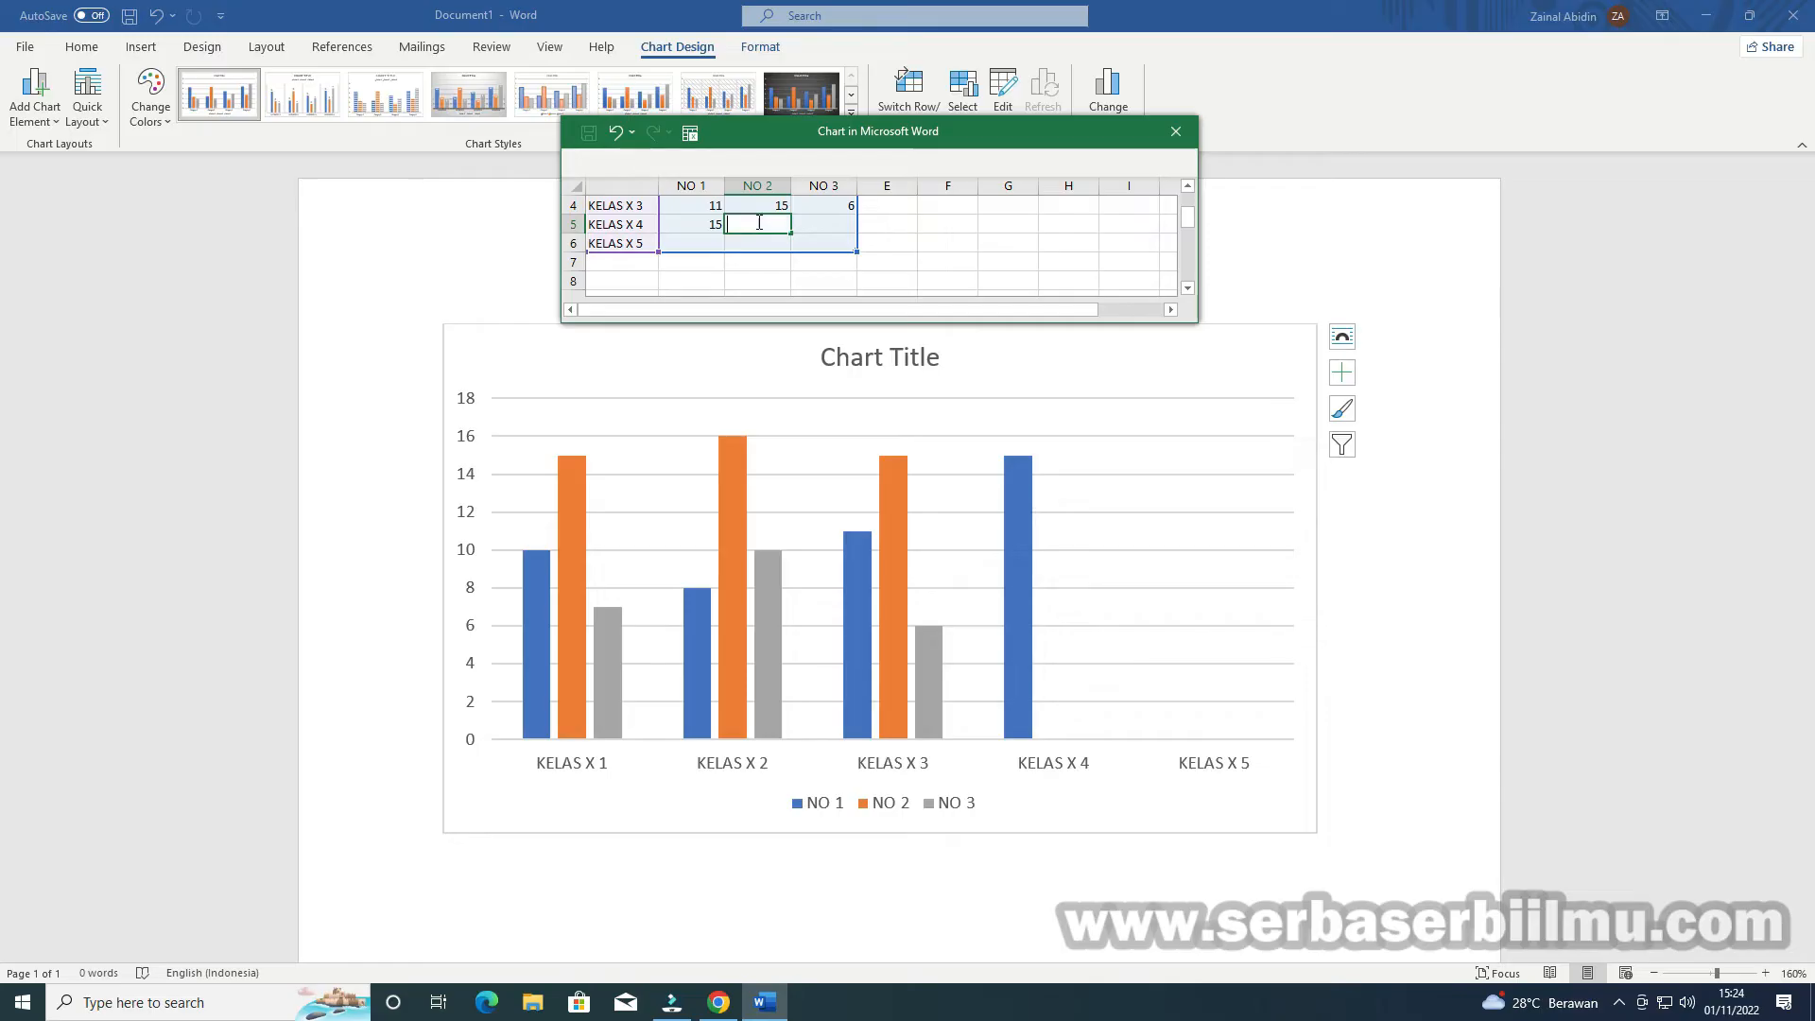
{"action": "type", "text": "5"}
{"action": "left_click", "coordinate": [814, 224]}
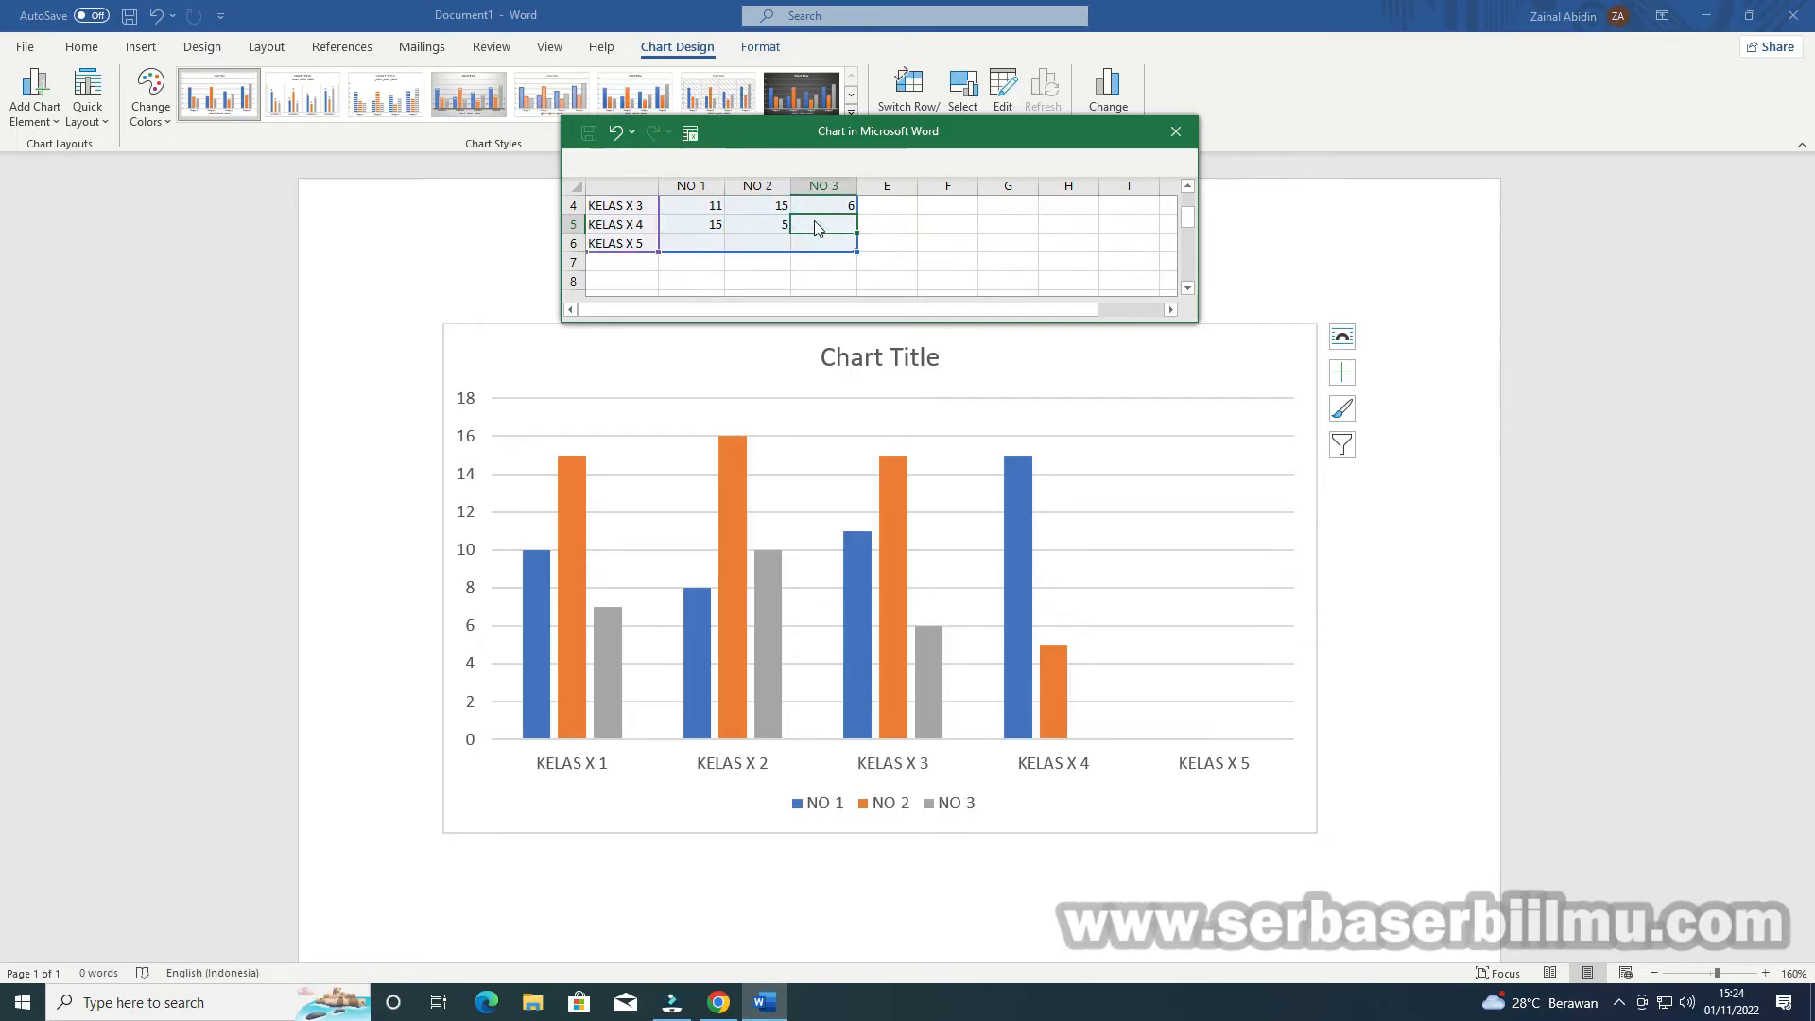
{"action": "type", "text": "13"}
Fill in the KELAS X 5 row with 12 for NO 1, 15 for NO 2 and 8 for NO 3
{"action": "left_click", "coordinate": [707, 226]}
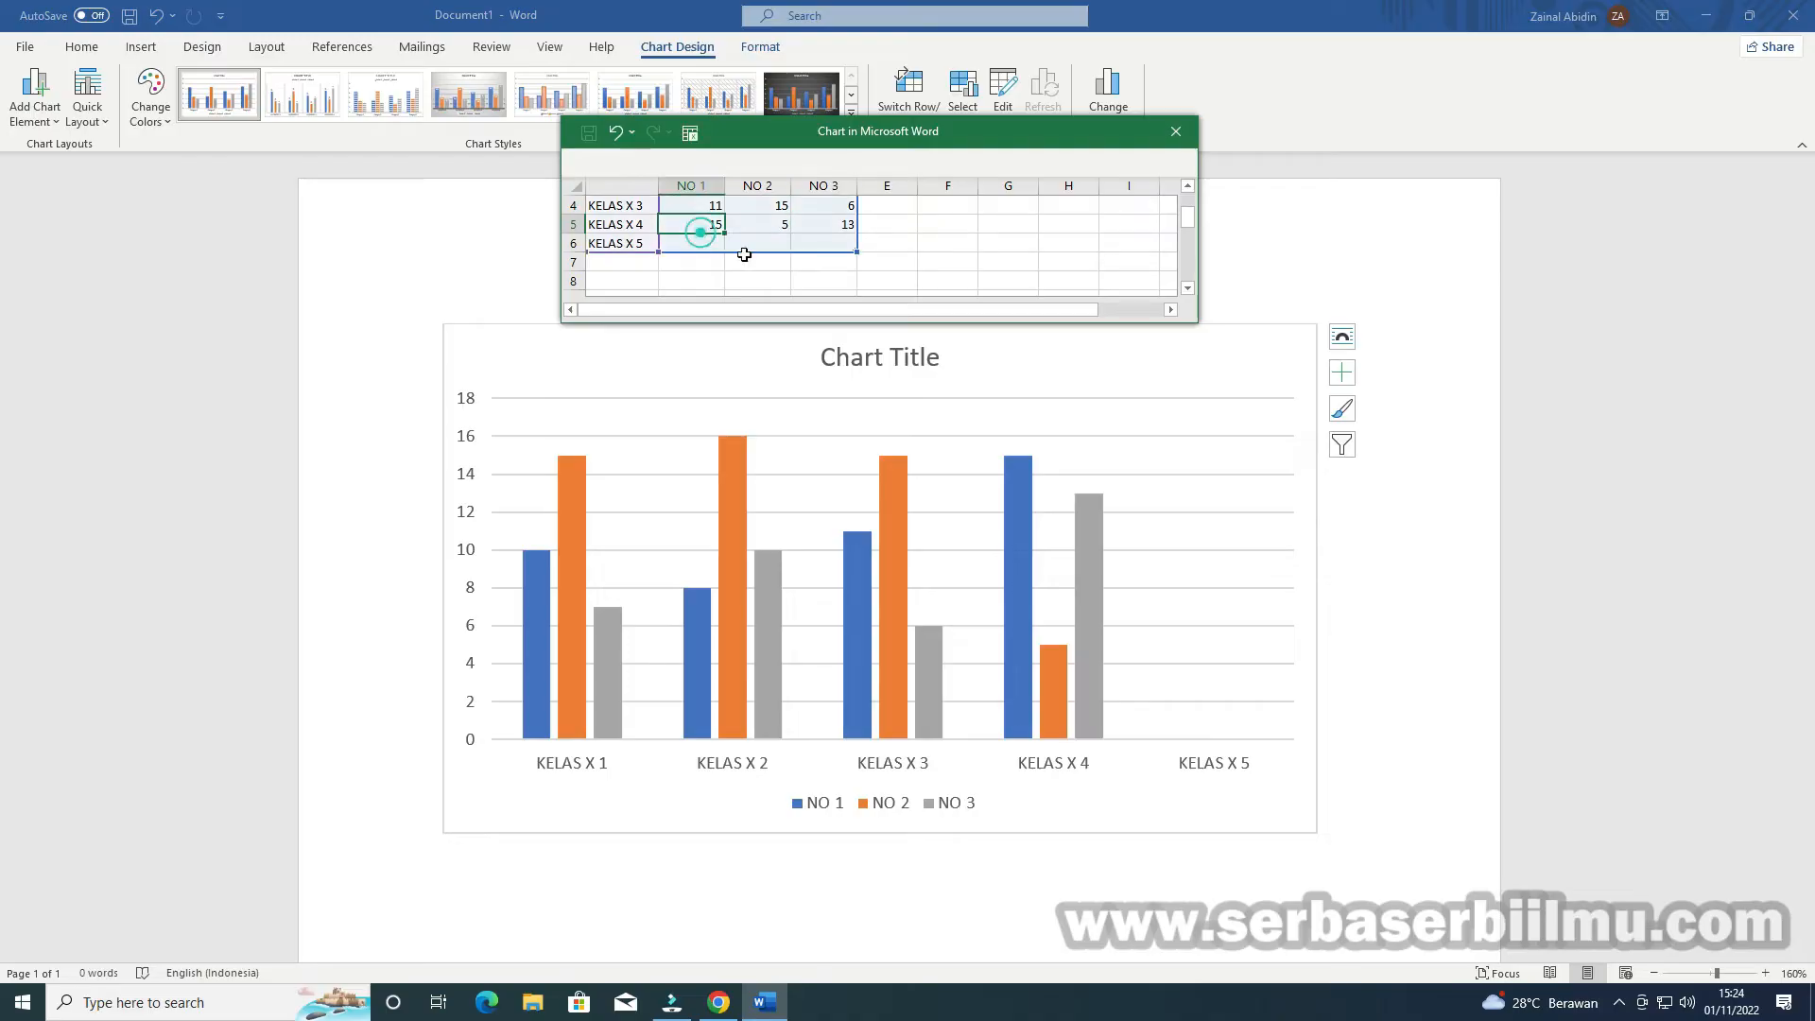
{"action": "left_click", "coordinate": [709, 245]}
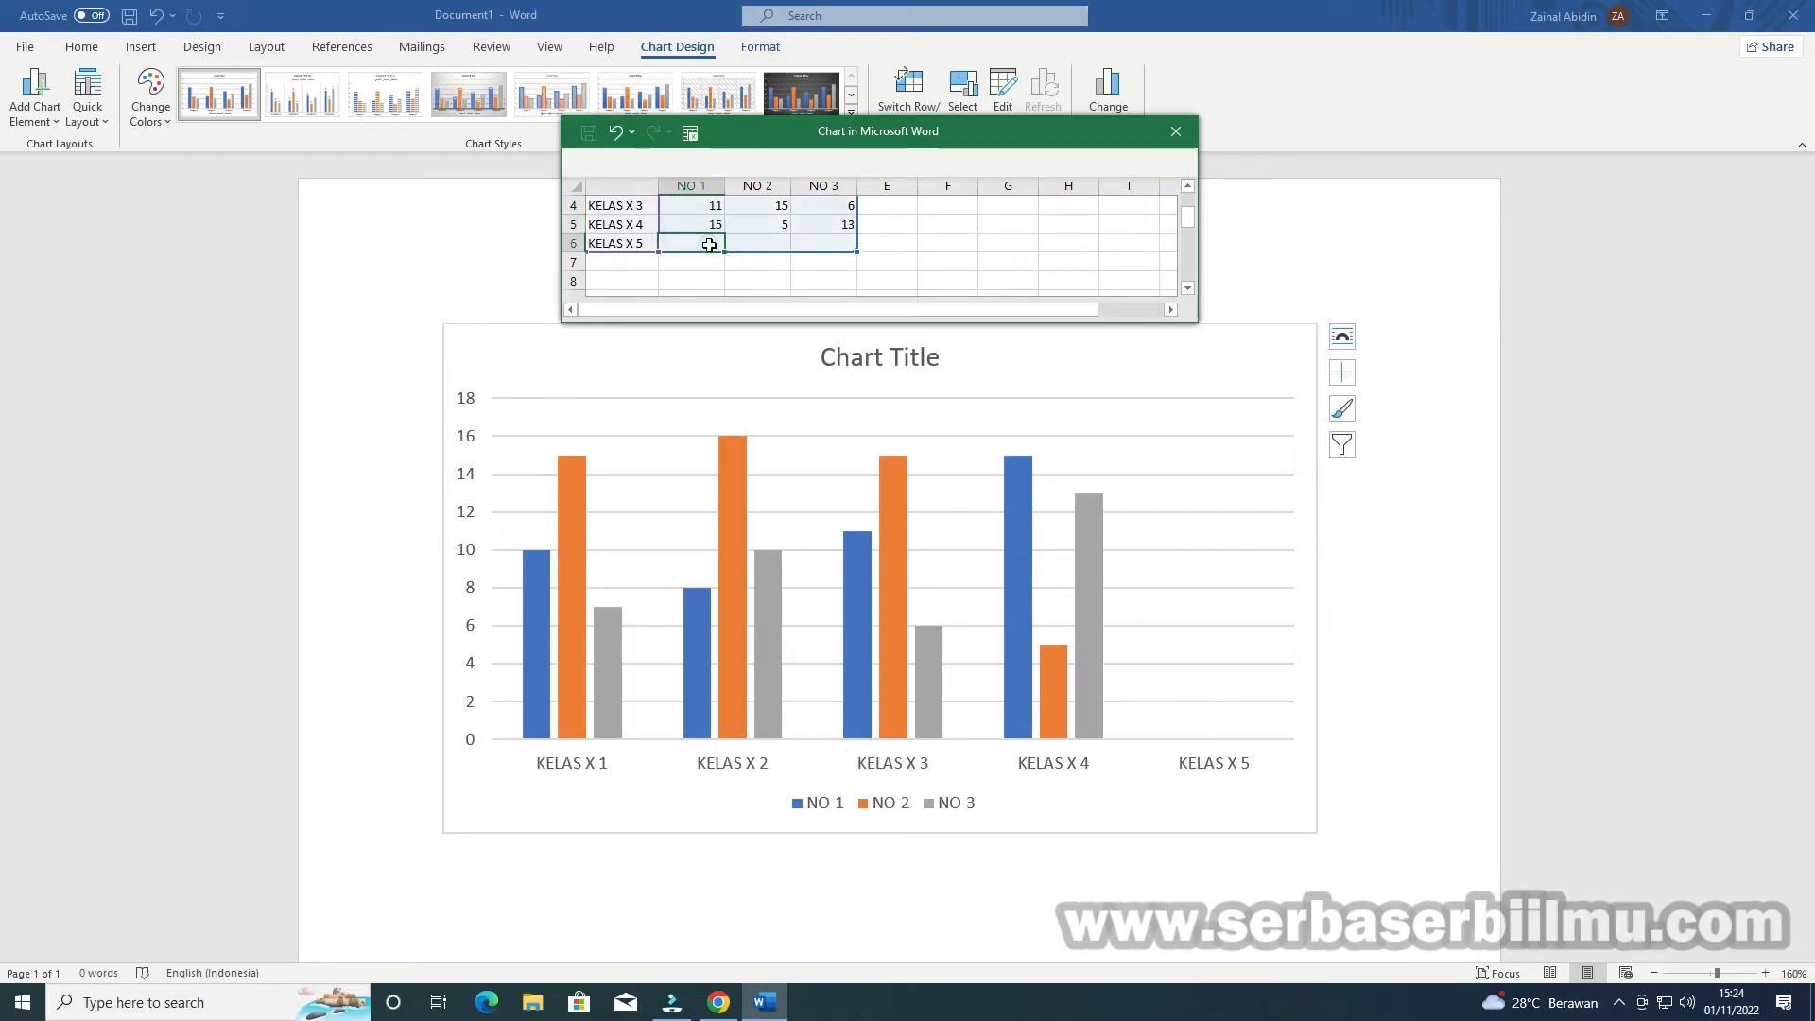
{"action": "type", "text": "12"}
{"action": "left_click", "coordinate": [773, 244]}
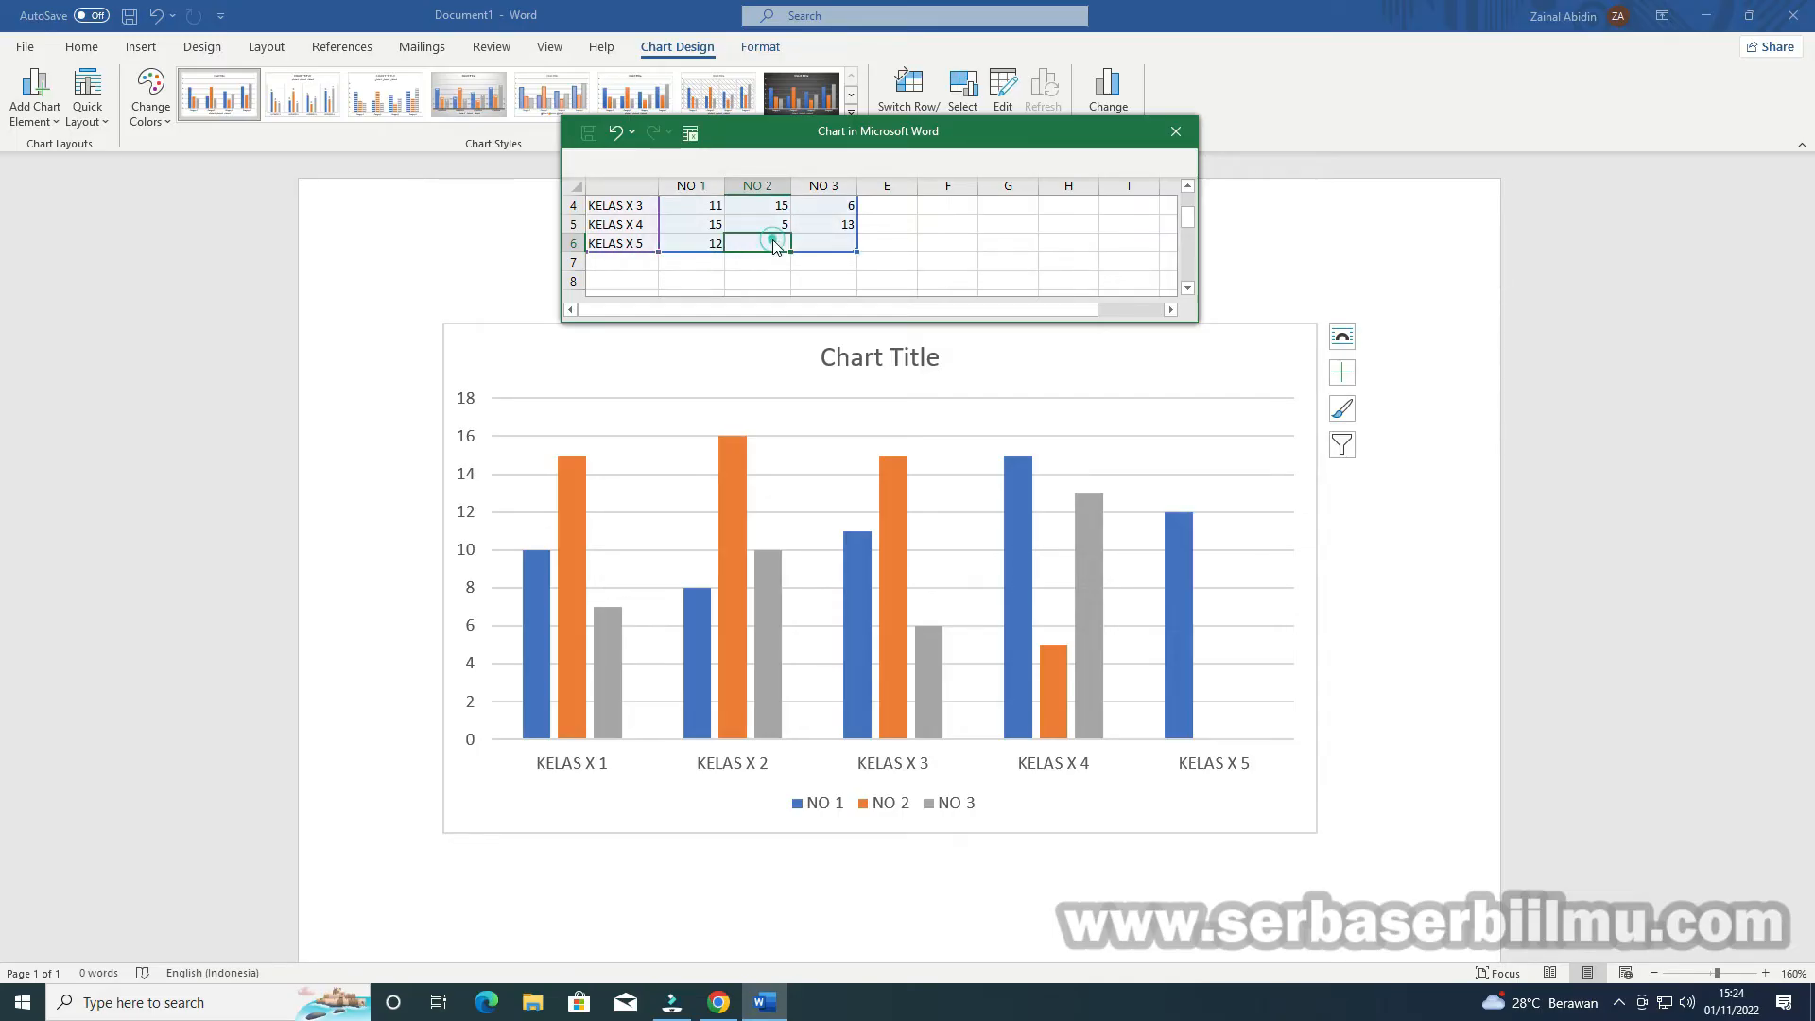
{"action": "type", "text": "15"}
{"action": "left_click", "coordinate": [825, 239]}
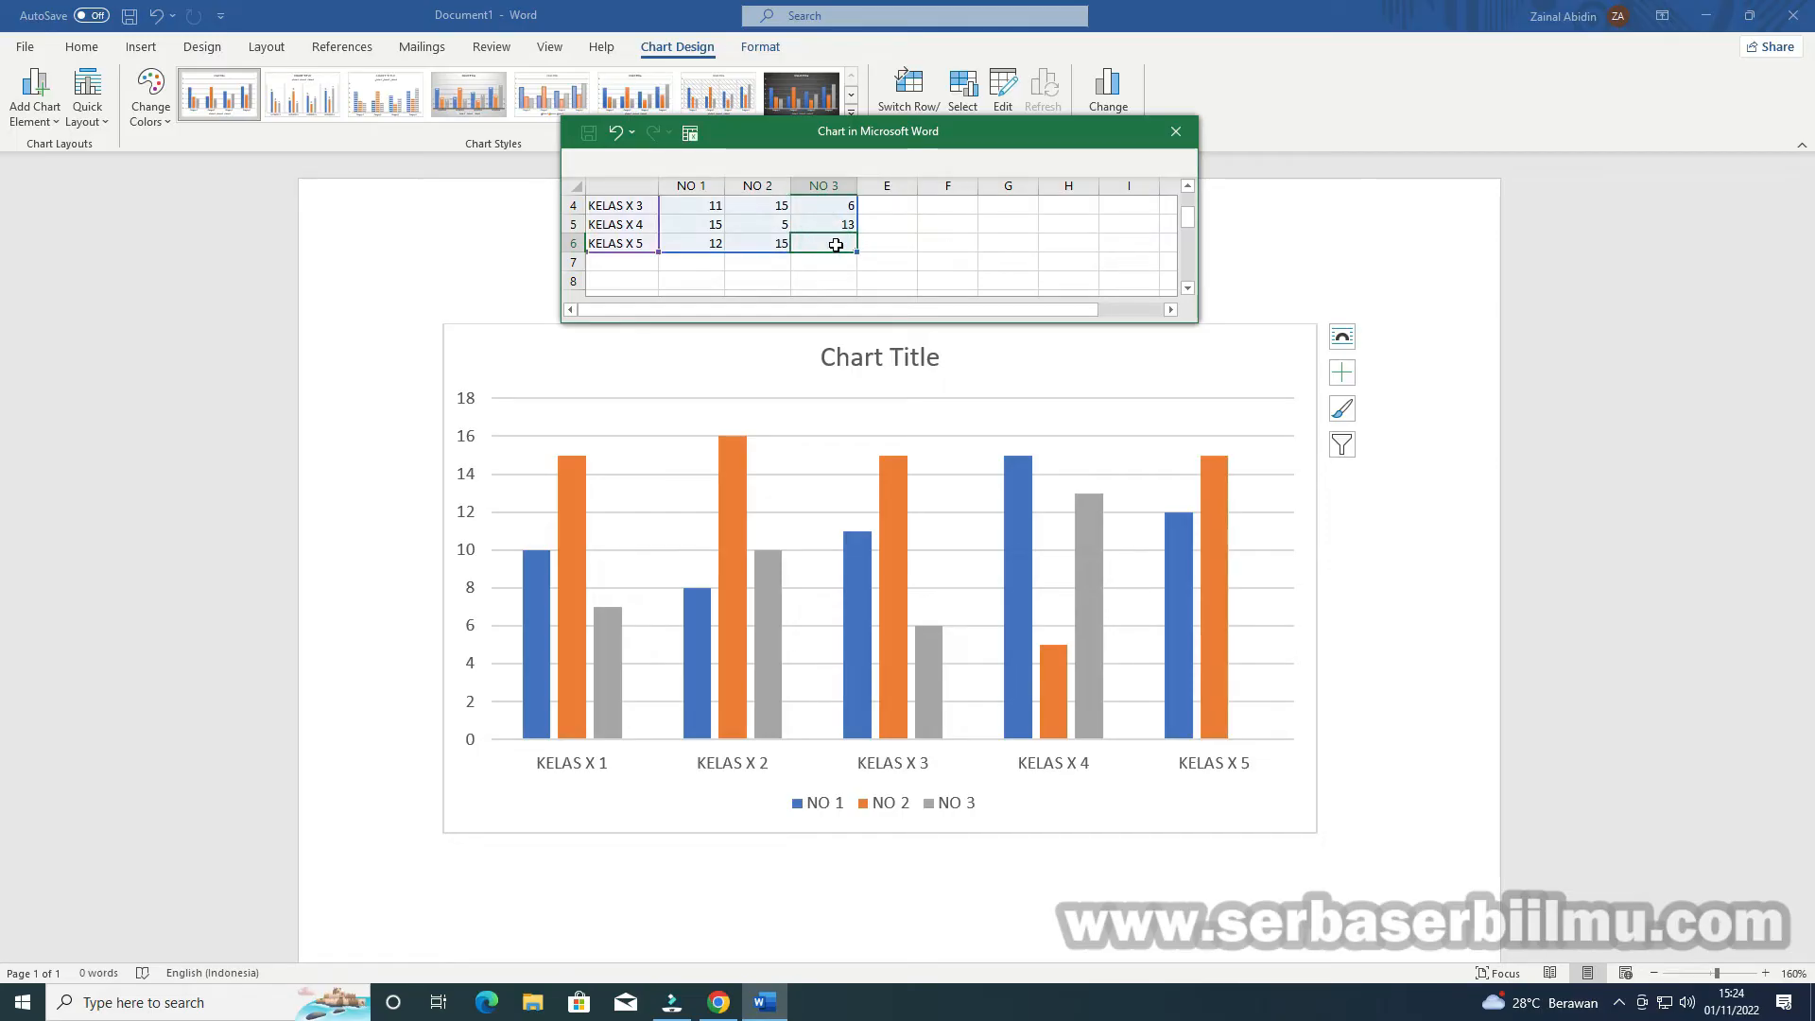
{"action": "type", "text": "8"}
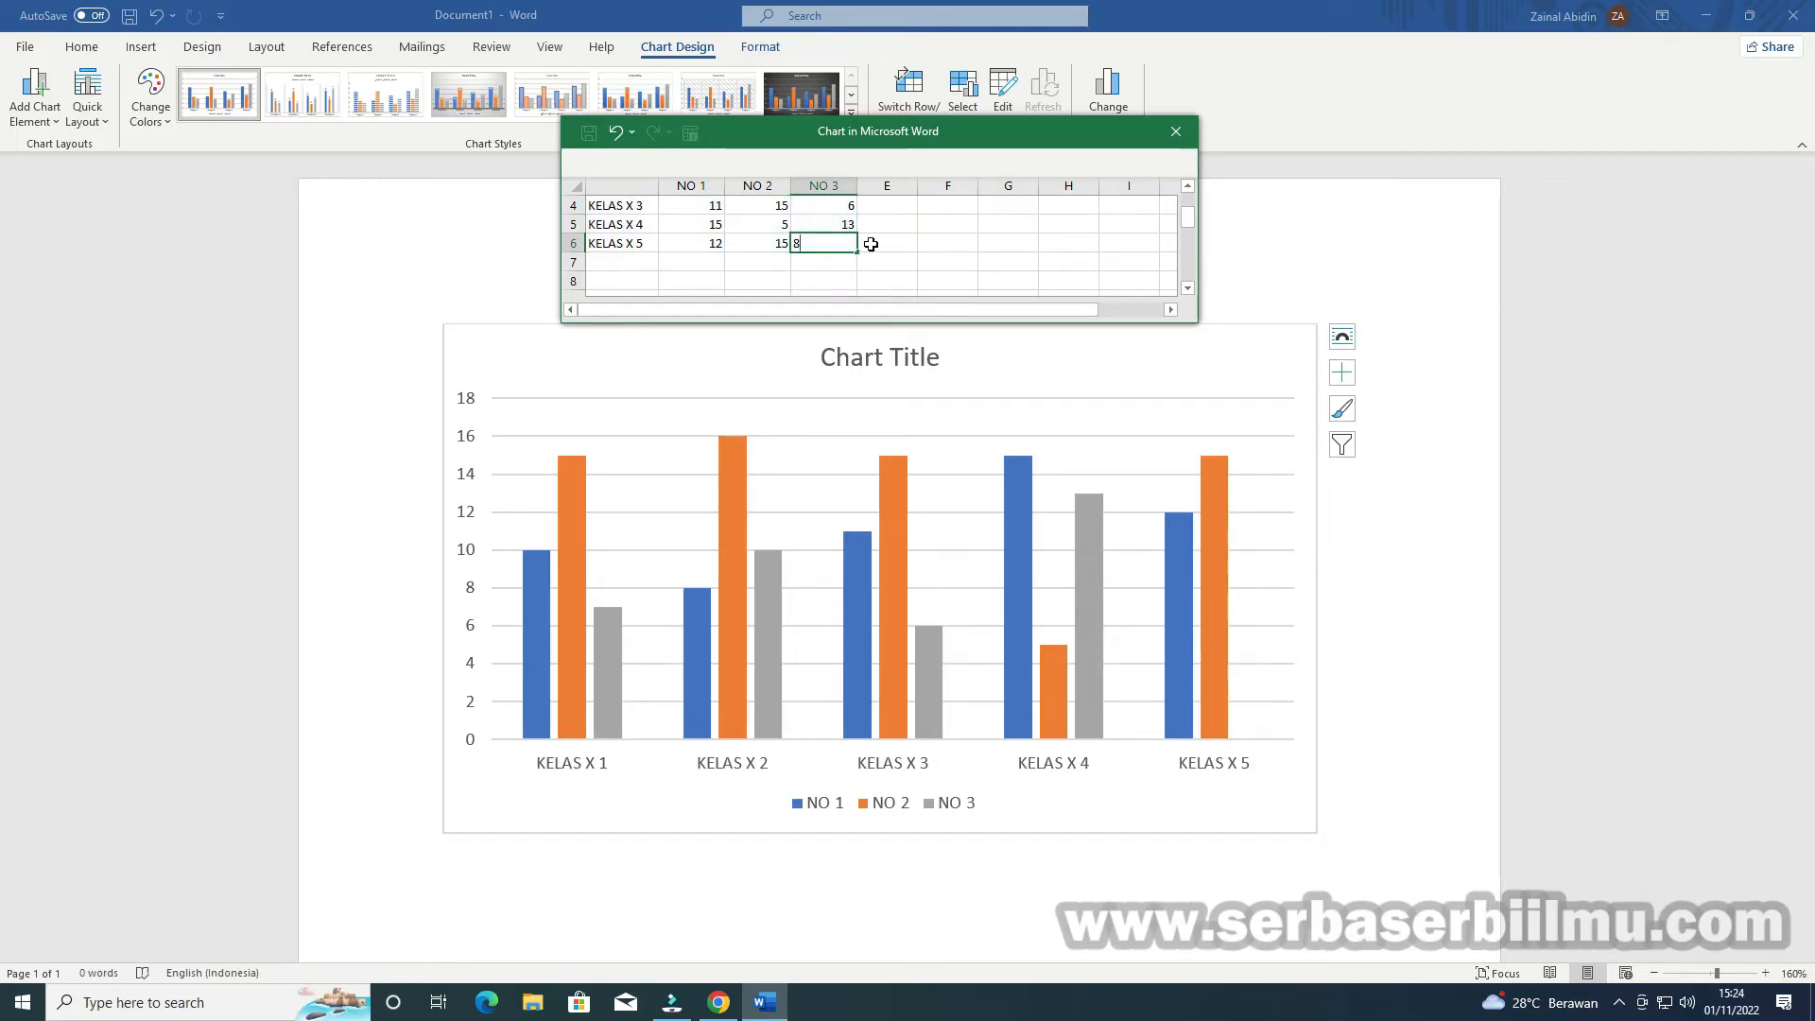
{"action": "left_click", "coordinate": [870, 244]}
Check the entered values and close the chart's data sheet
{"action": "scroll", "coordinate": [826, 252], "scroll_direction": "up", "scroll_amount": 1}
{"action": "scroll", "coordinate": [785, 257], "scroll_direction": "down", "scroll_amount": 1}
{"action": "scroll", "coordinate": [747, 250], "scroll_direction": "up", "scroll_amount": 1}
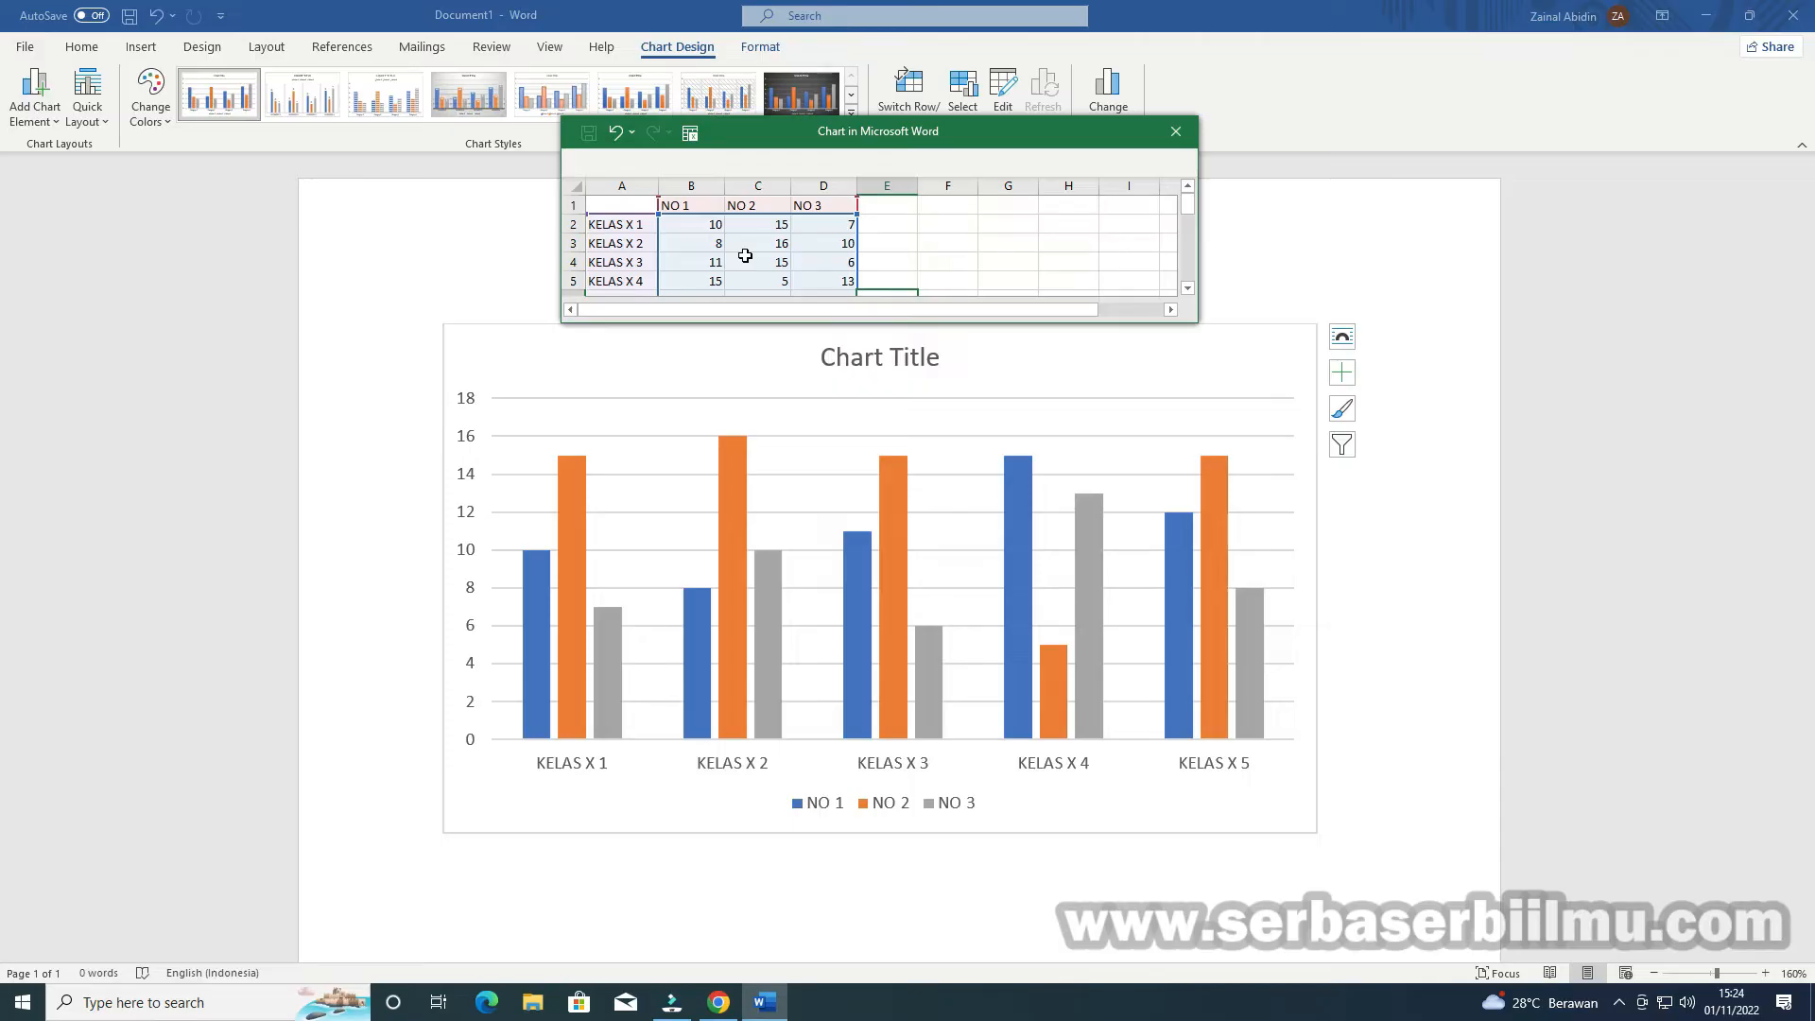
{"action": "left_click", "coordinate": [1176, 132]}
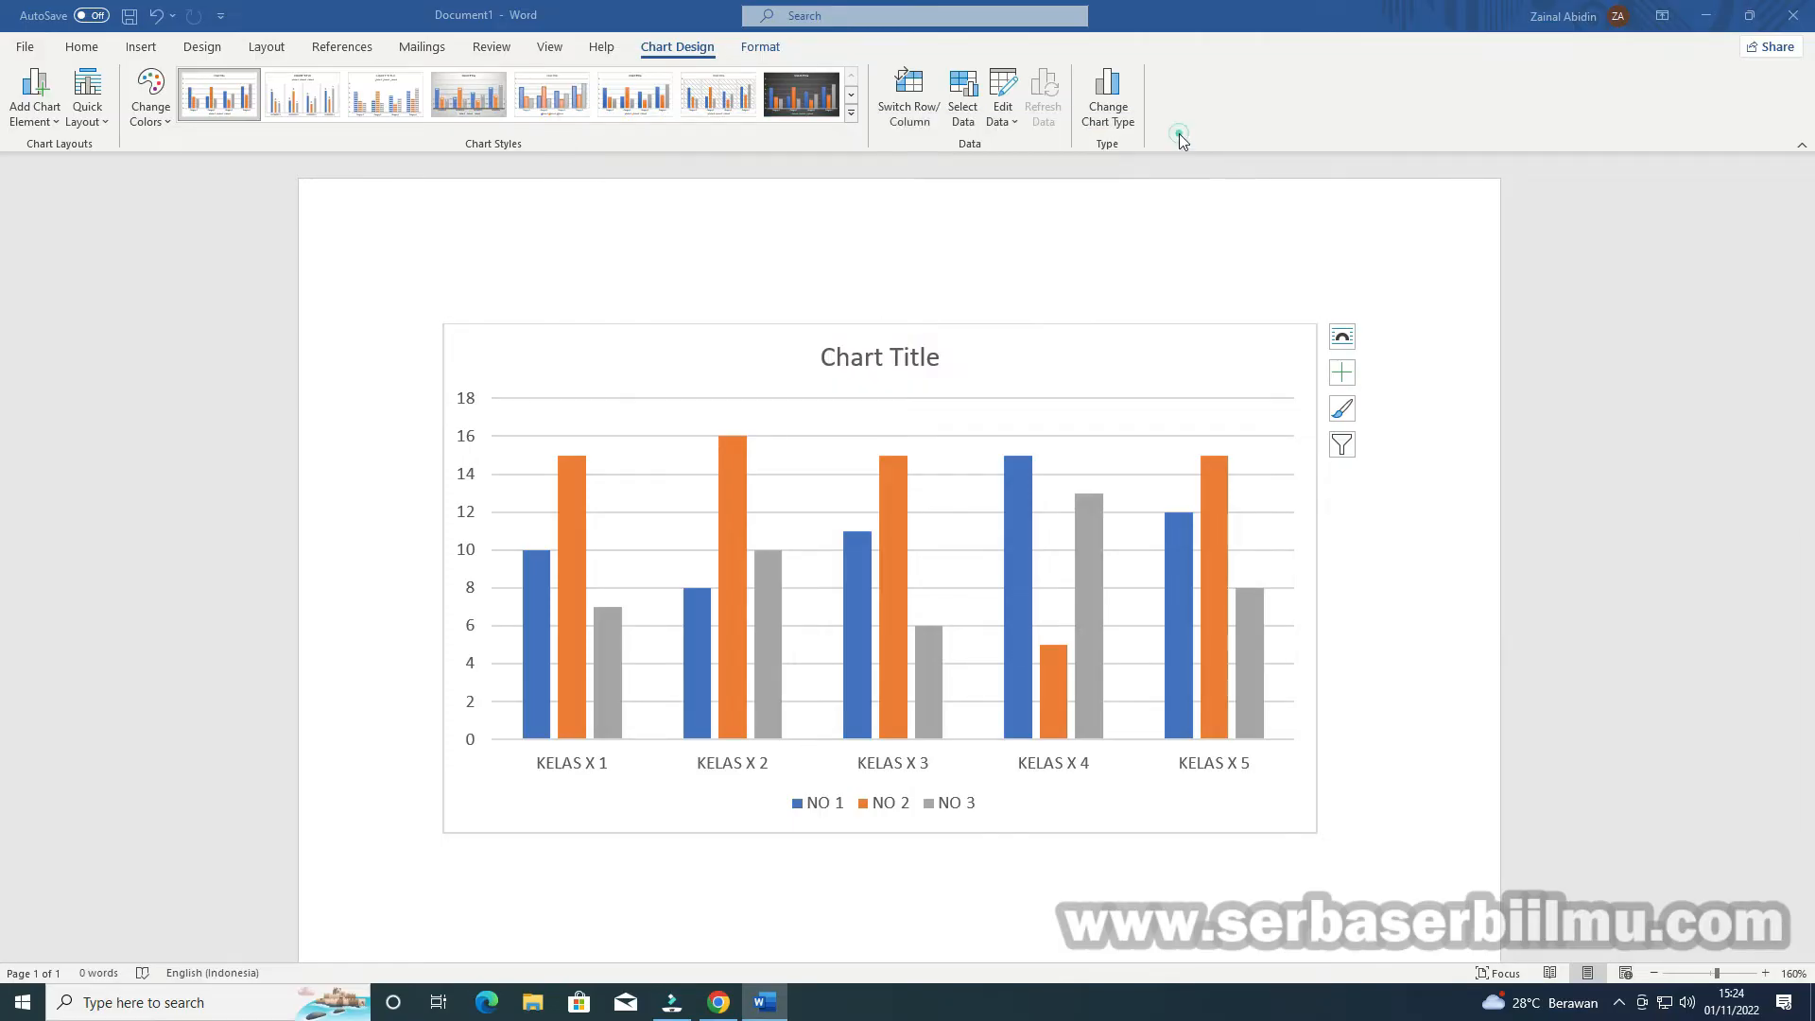
Replace the chart's placeholder title with GRAFIK PEMILIHAN OSIS
{"action": "left_click", "coordinate": [891, 348]}
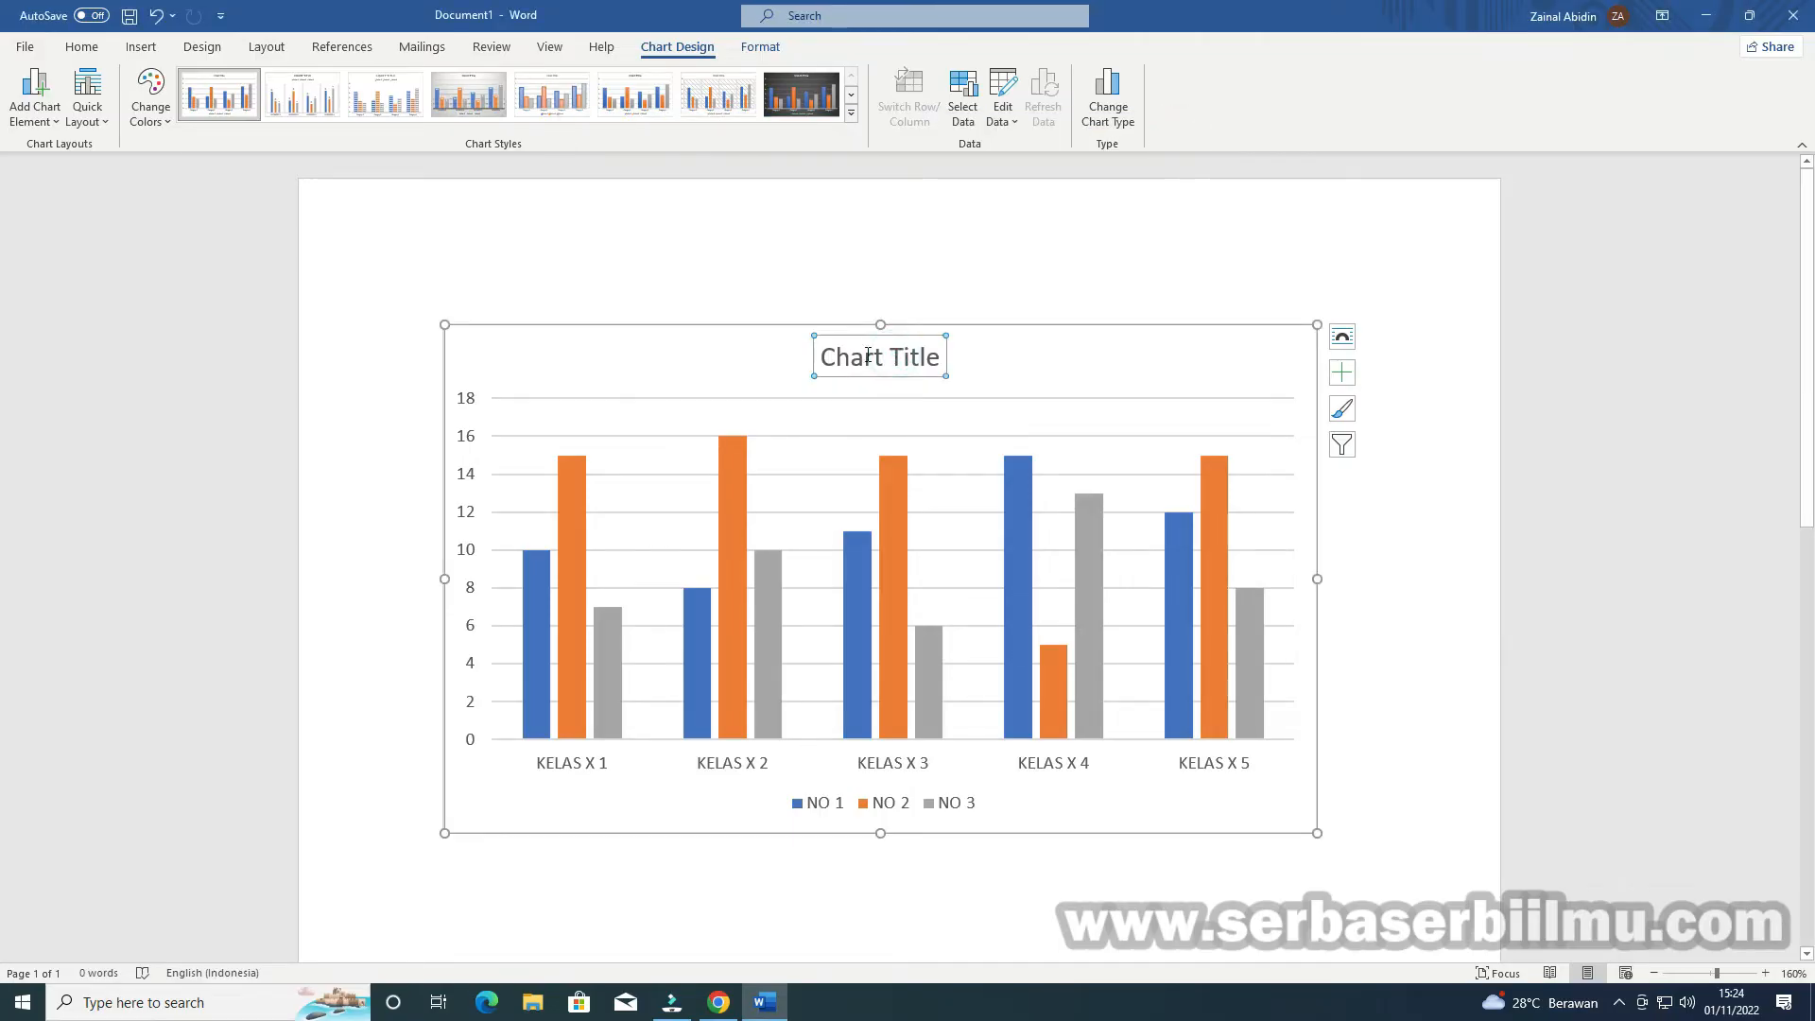
{"action": "triple_click", "coordinate": [866, 356]}
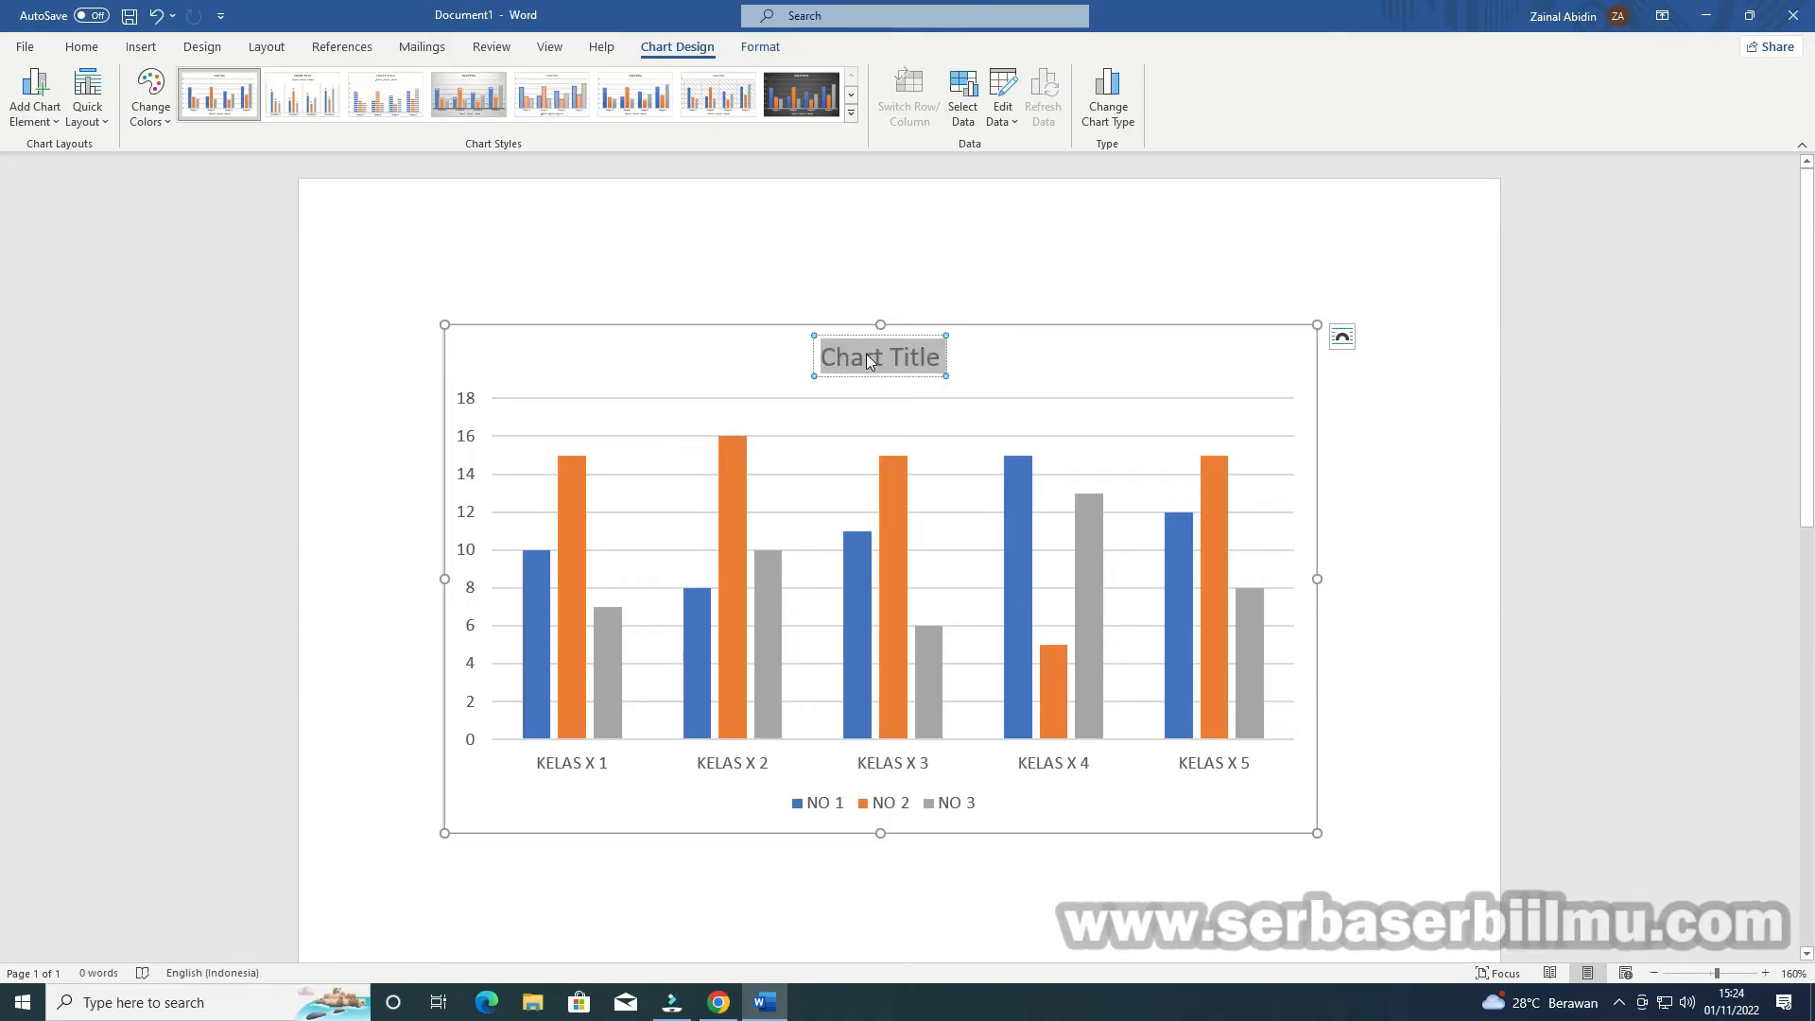
{"action": "type", "text": "GRA"}
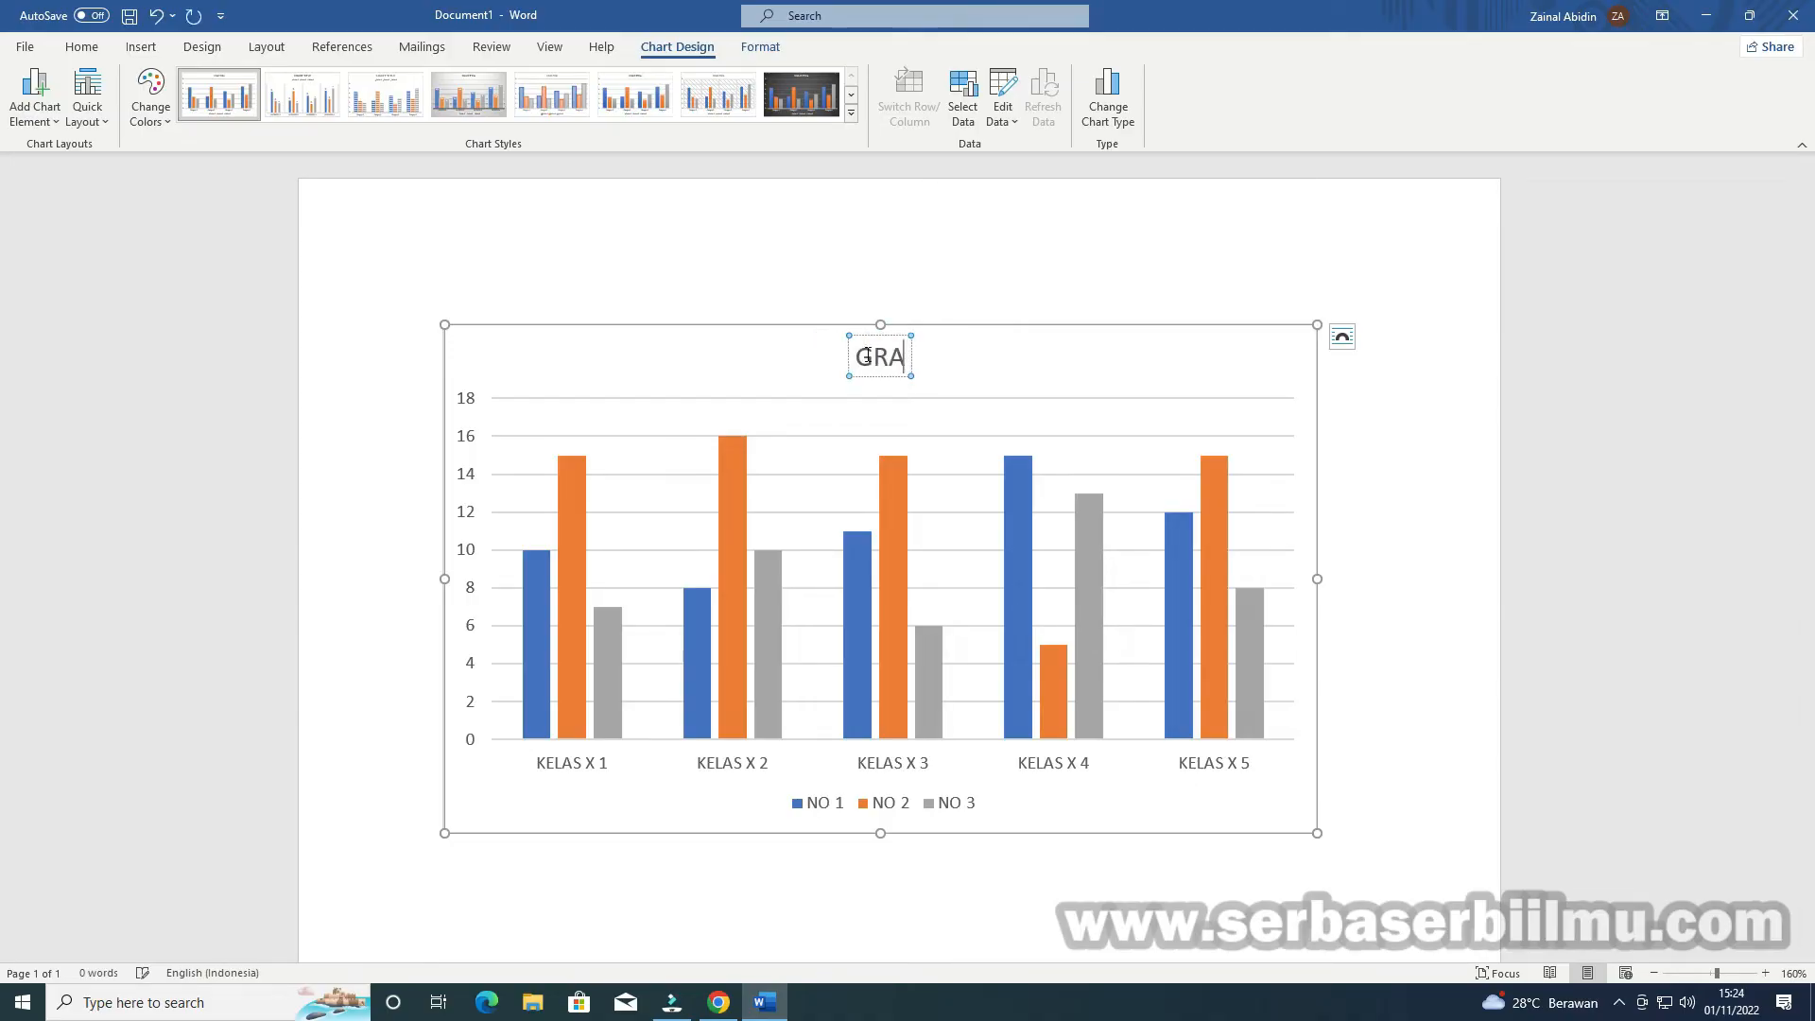
{"action": "type", "text": "FIK PEM"}
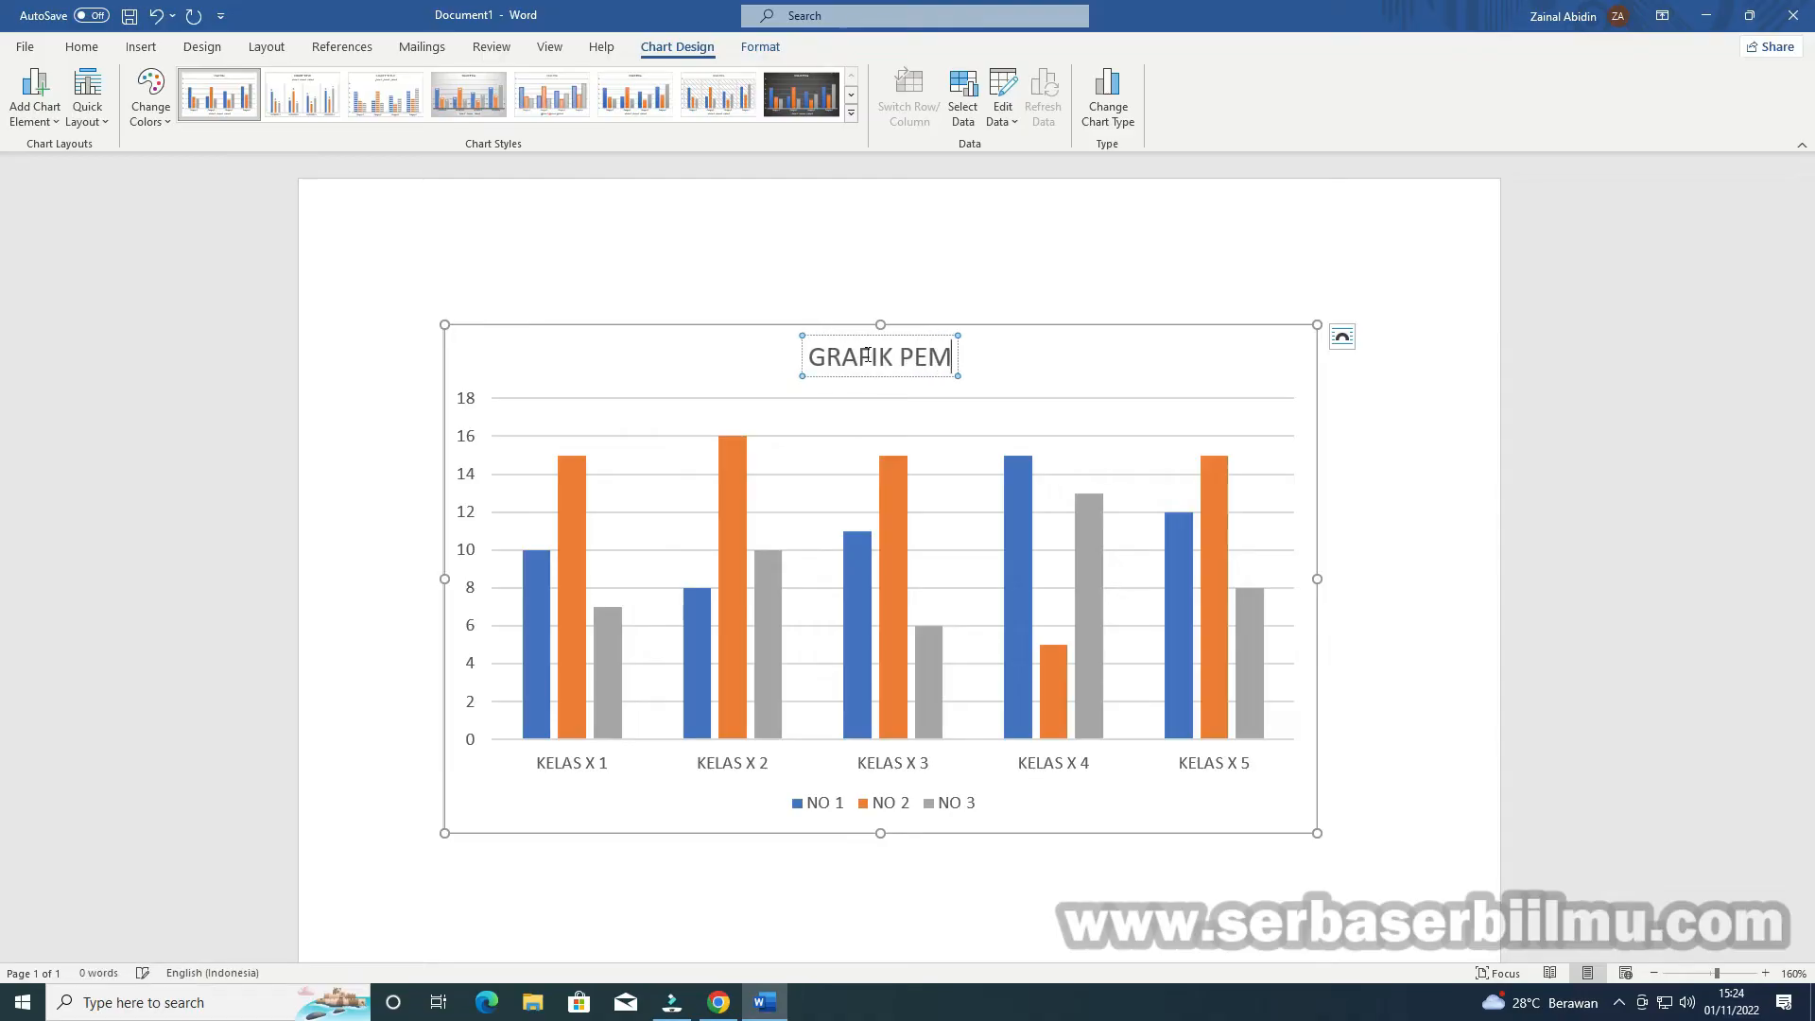
{"action": "type", "text": "ILIHAN OSIS"}
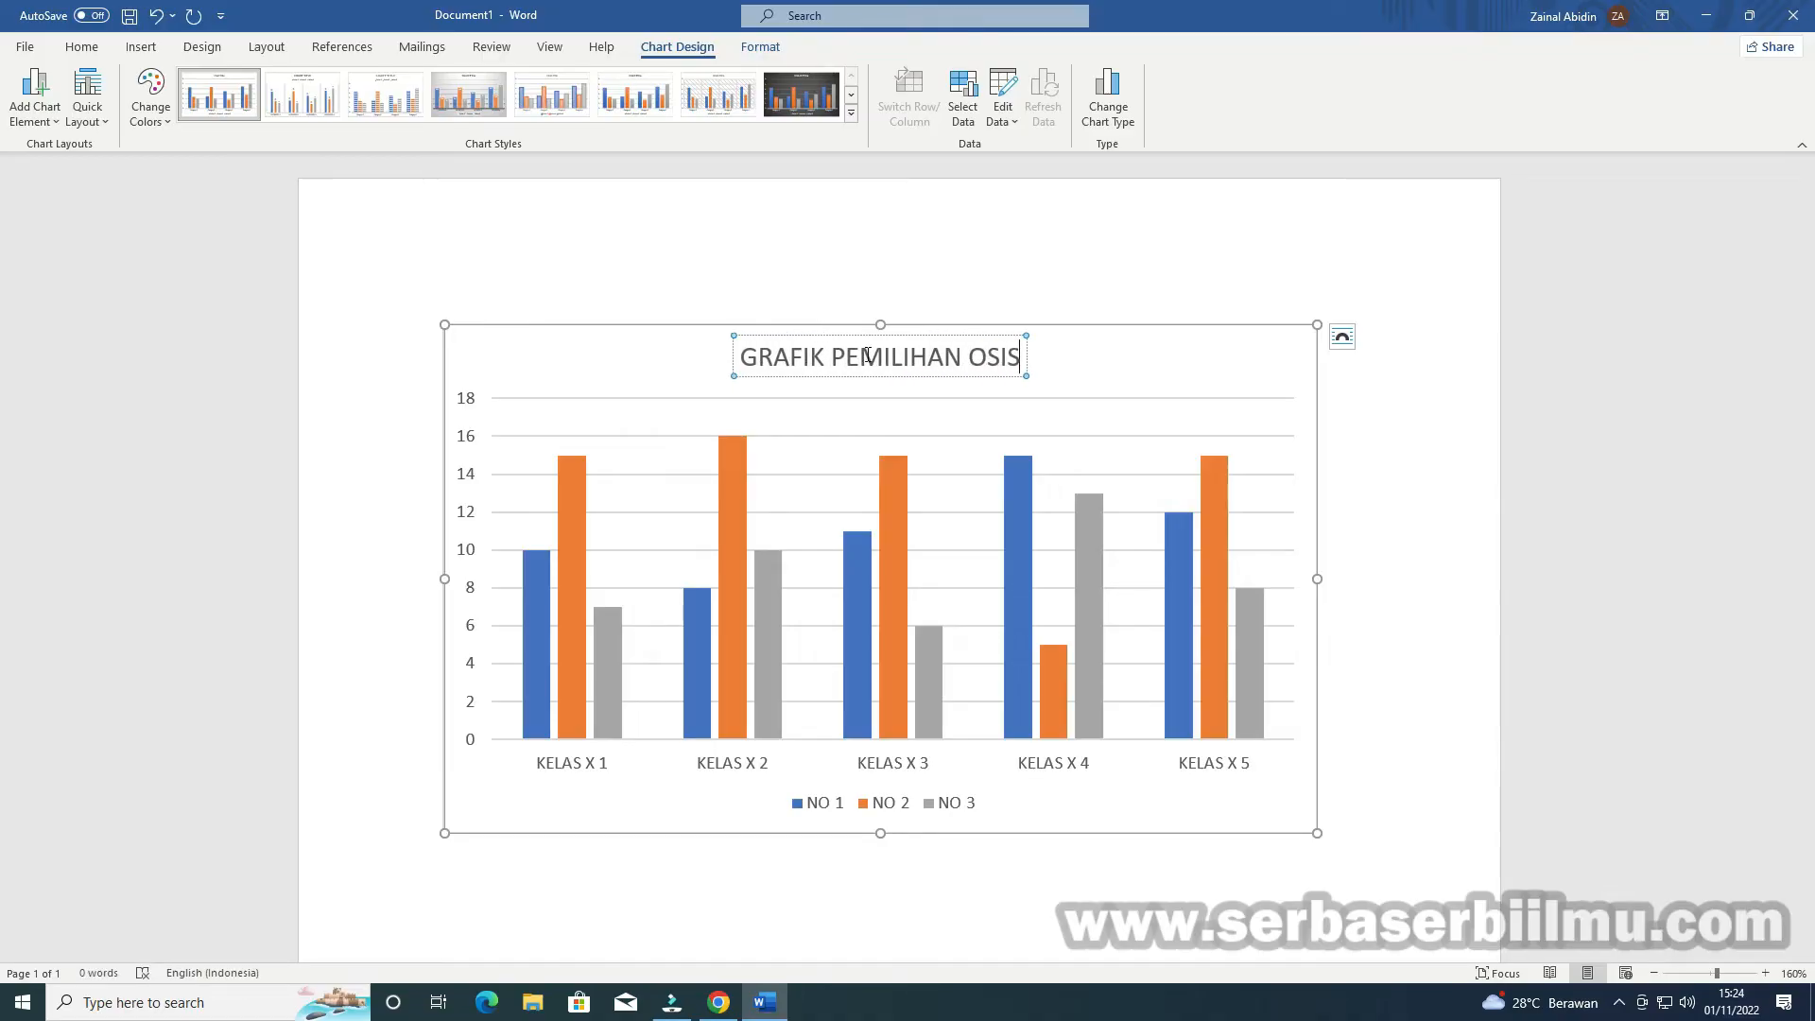
Add a second line reading TAHUN PELAJARAN 2022 - 2023 to the chart title and finish editing it
{"action": "key", "text": "Return"}
{"action": "type", "text": "TA"}
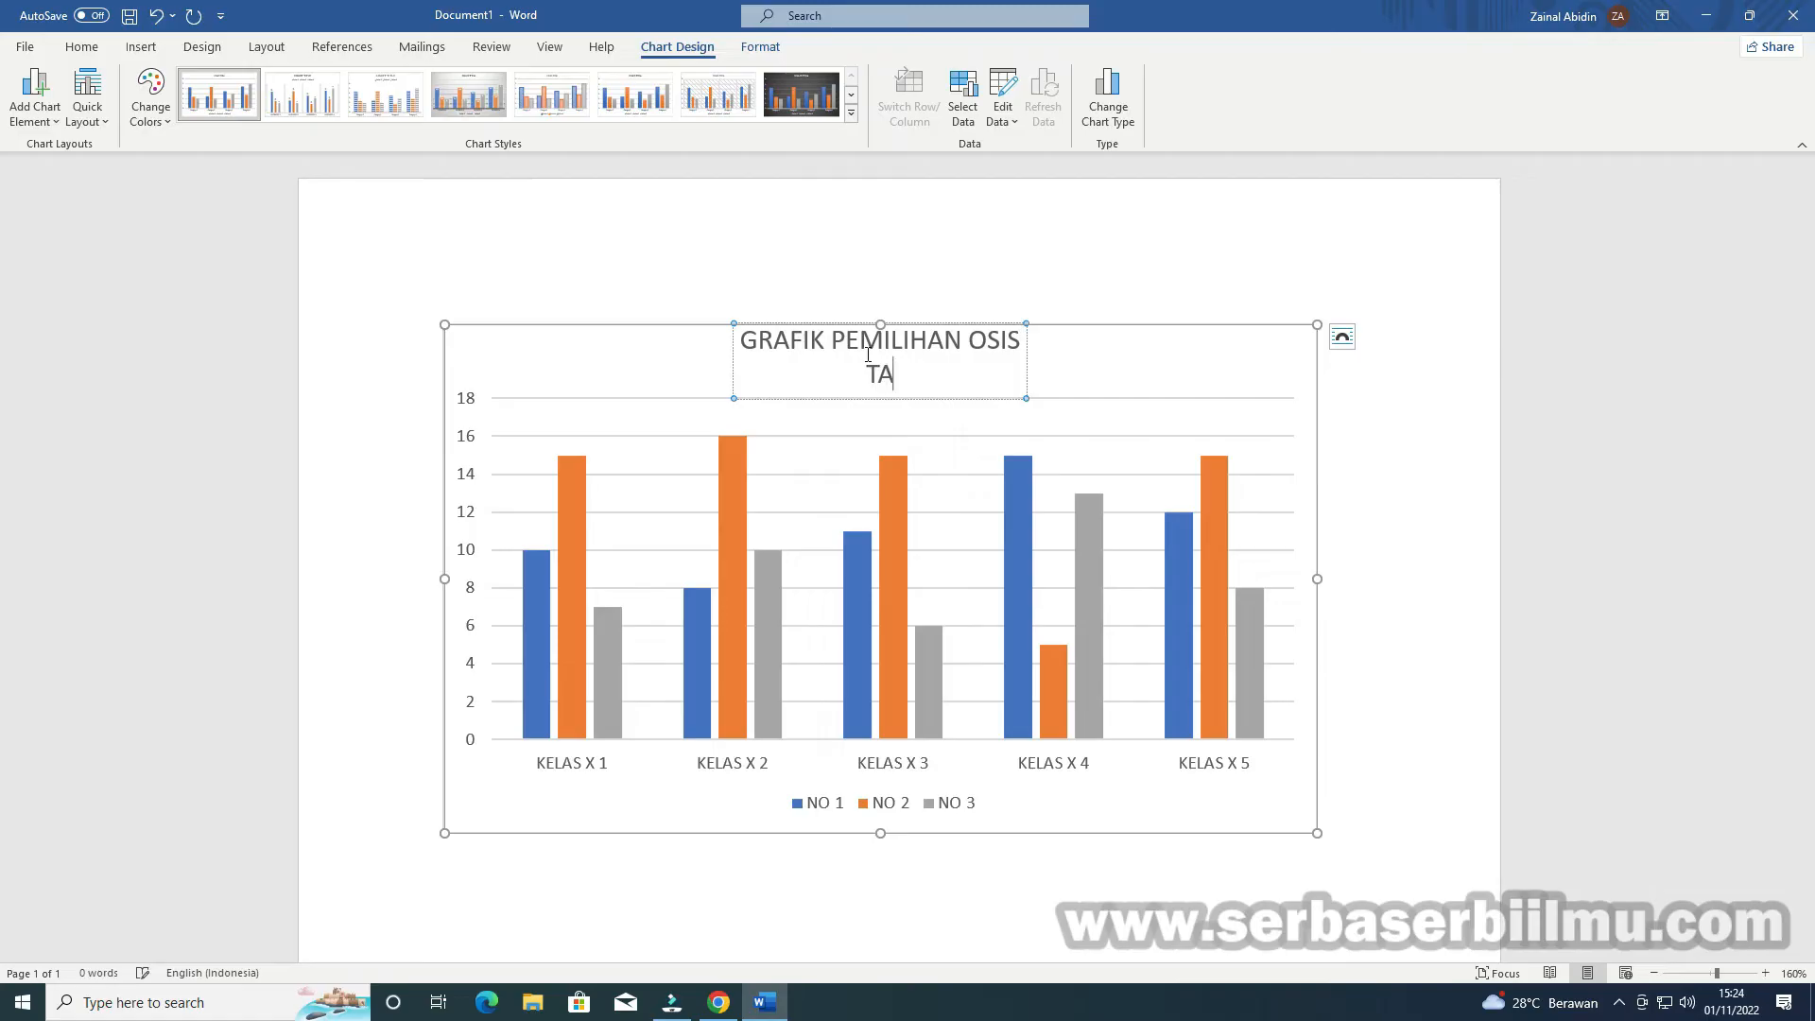
{"action": "type", "text": "HUN PELAJARA"}
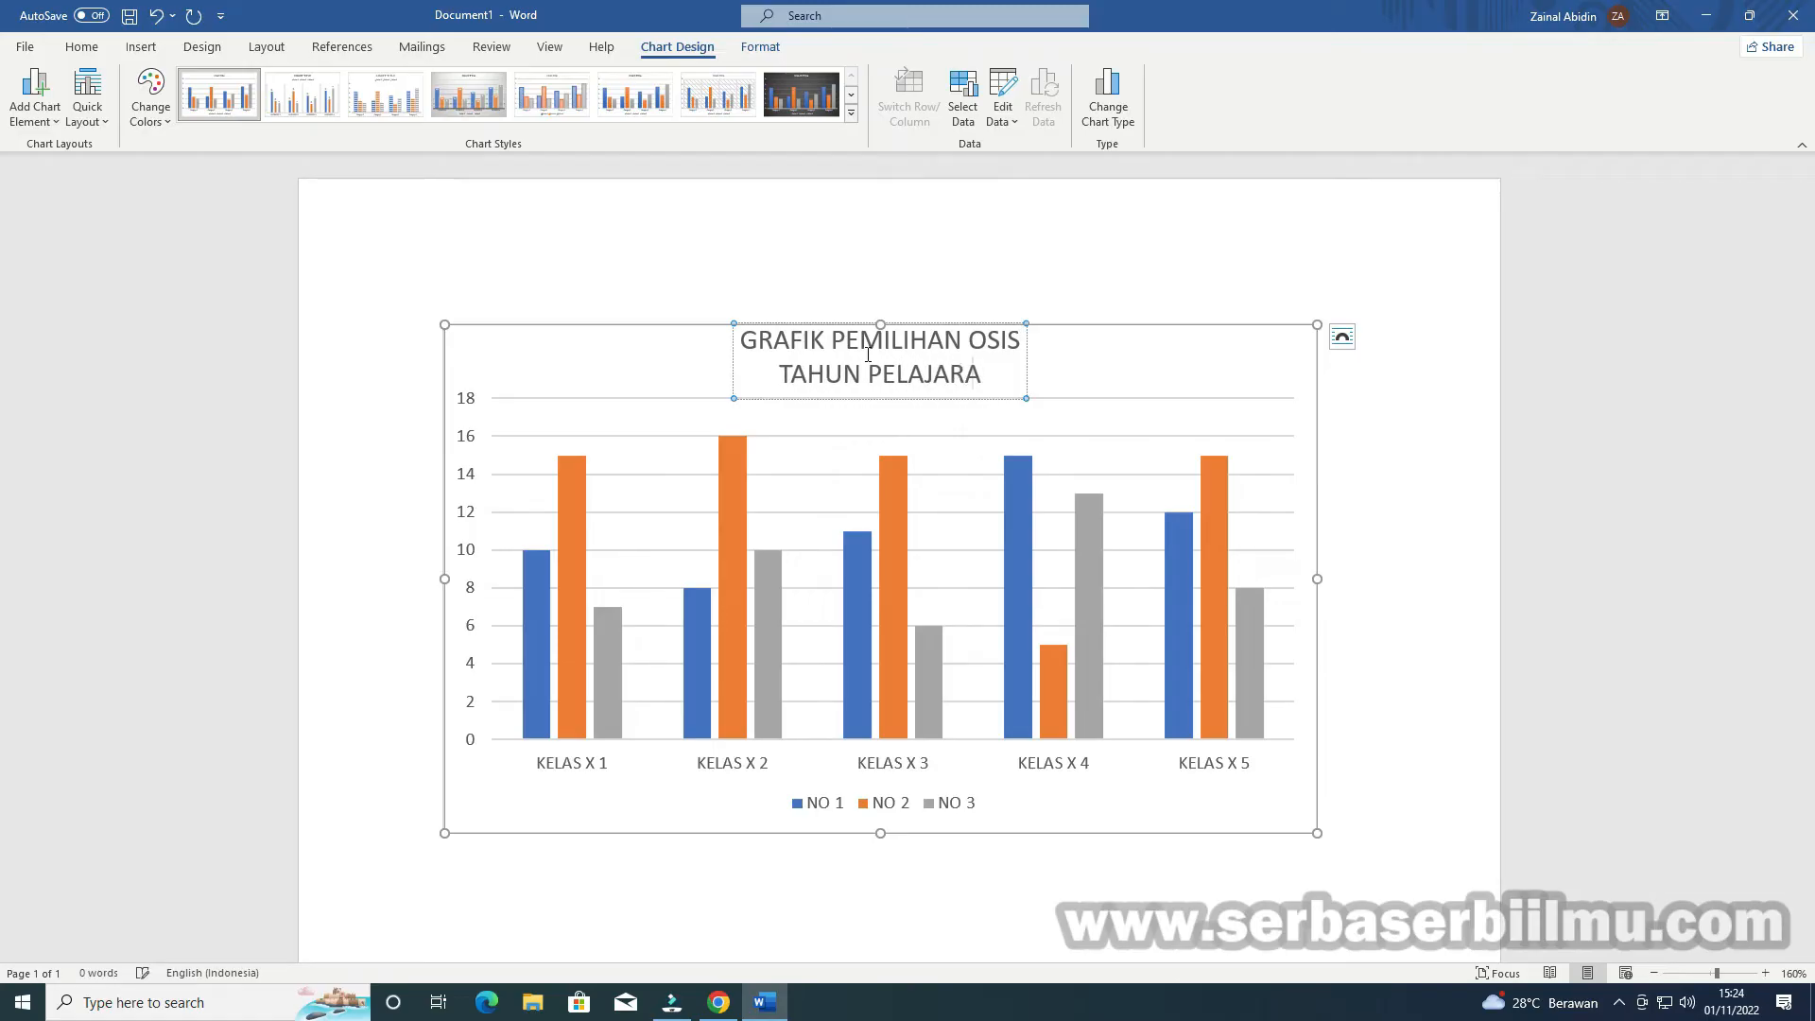
{"action": "type", "text": "N 202"}
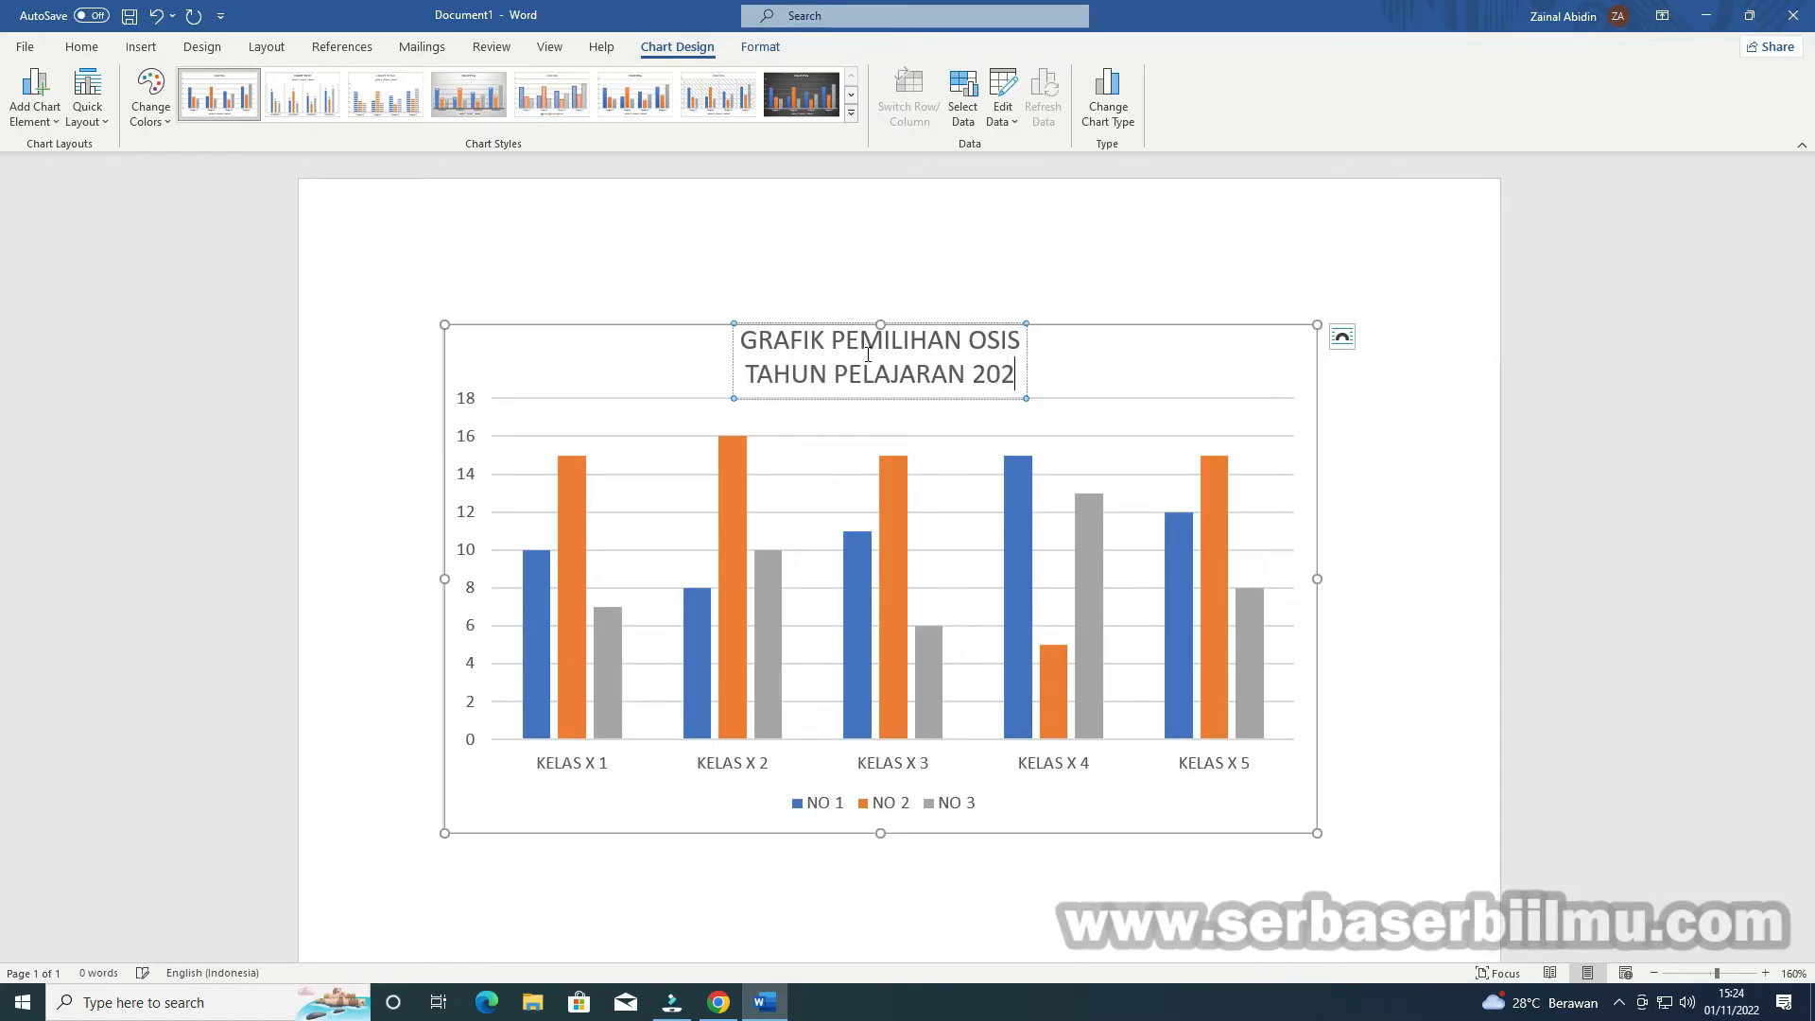
{"action": "type", "text": "2 - "}
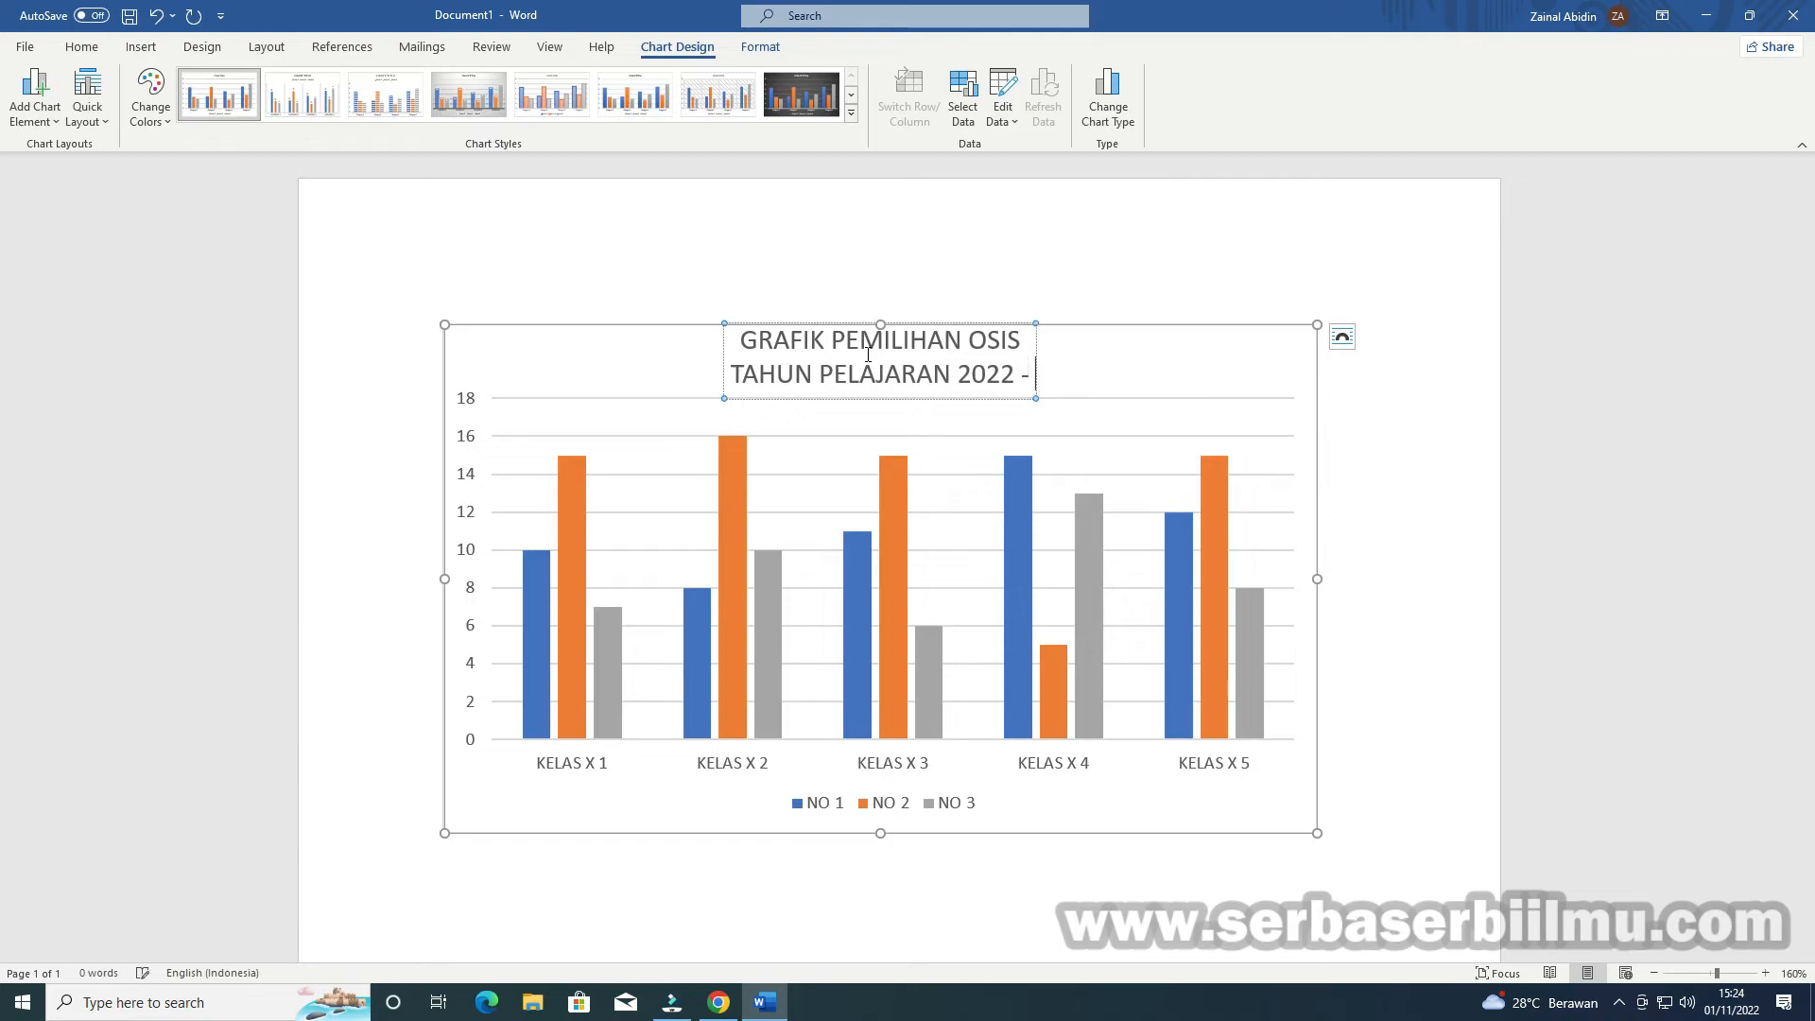
{"action": "type", "text": "202"}
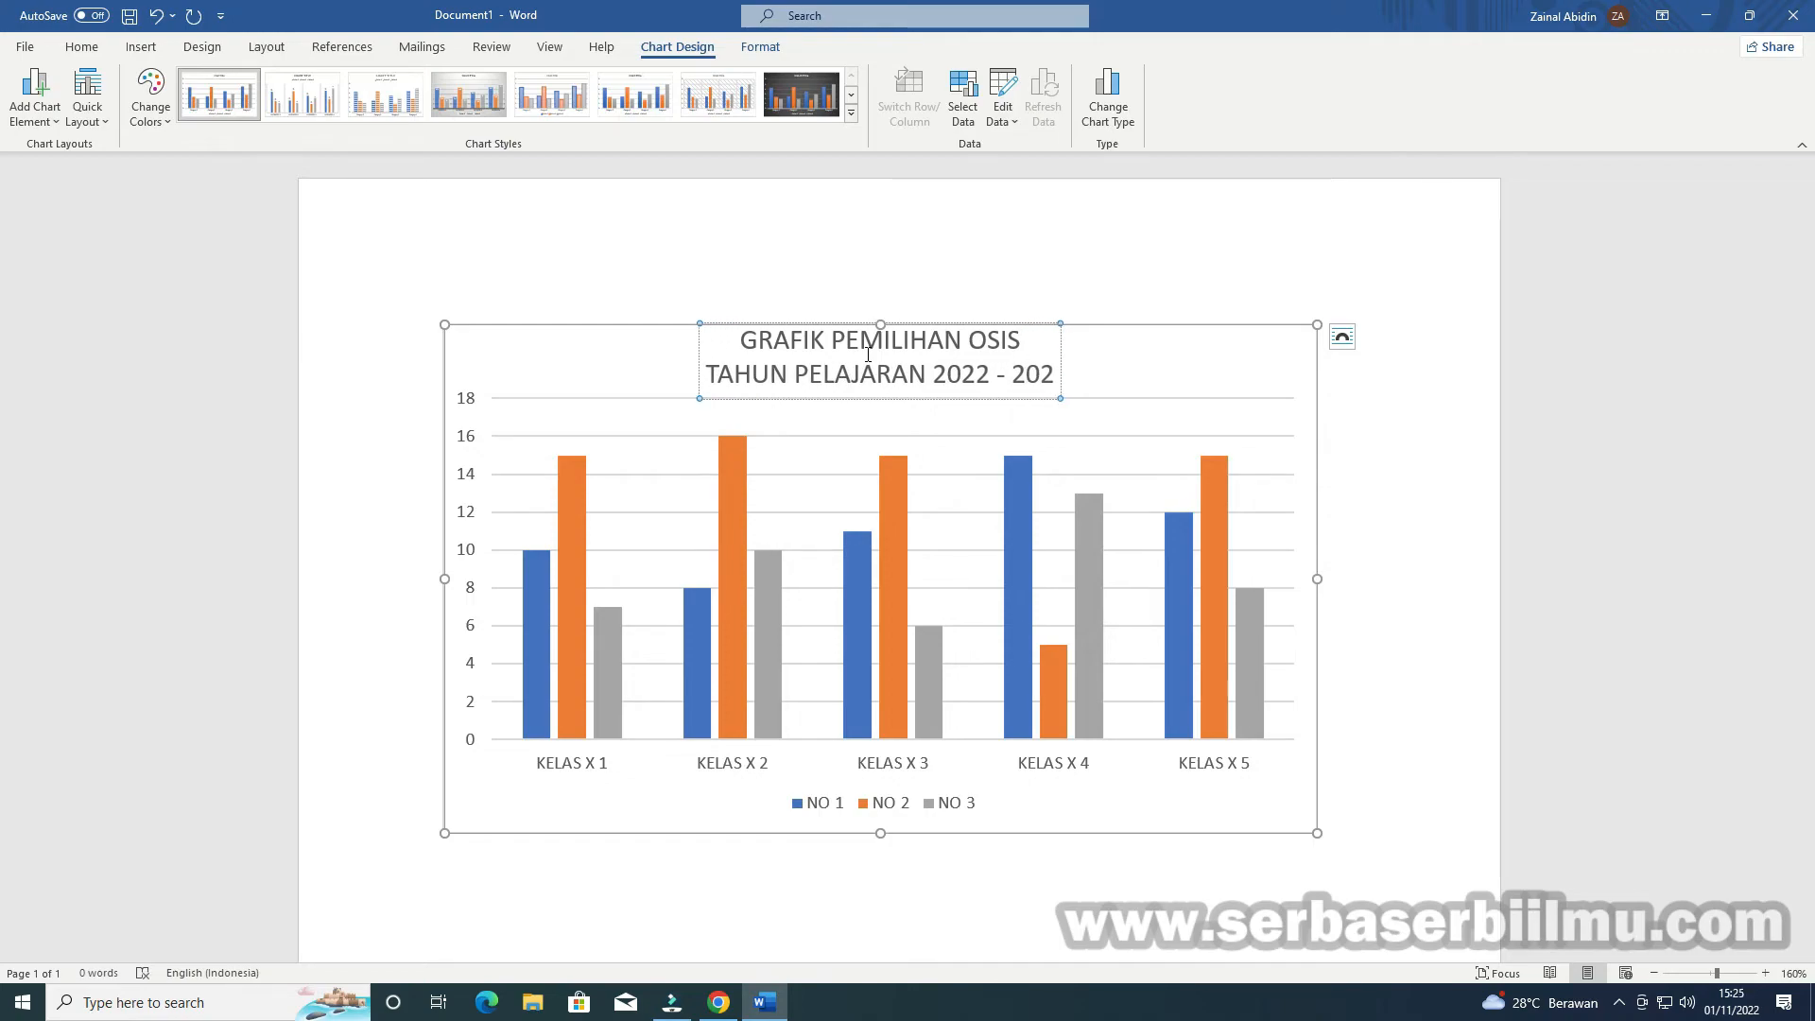
{"action": "type", "text": "3"}
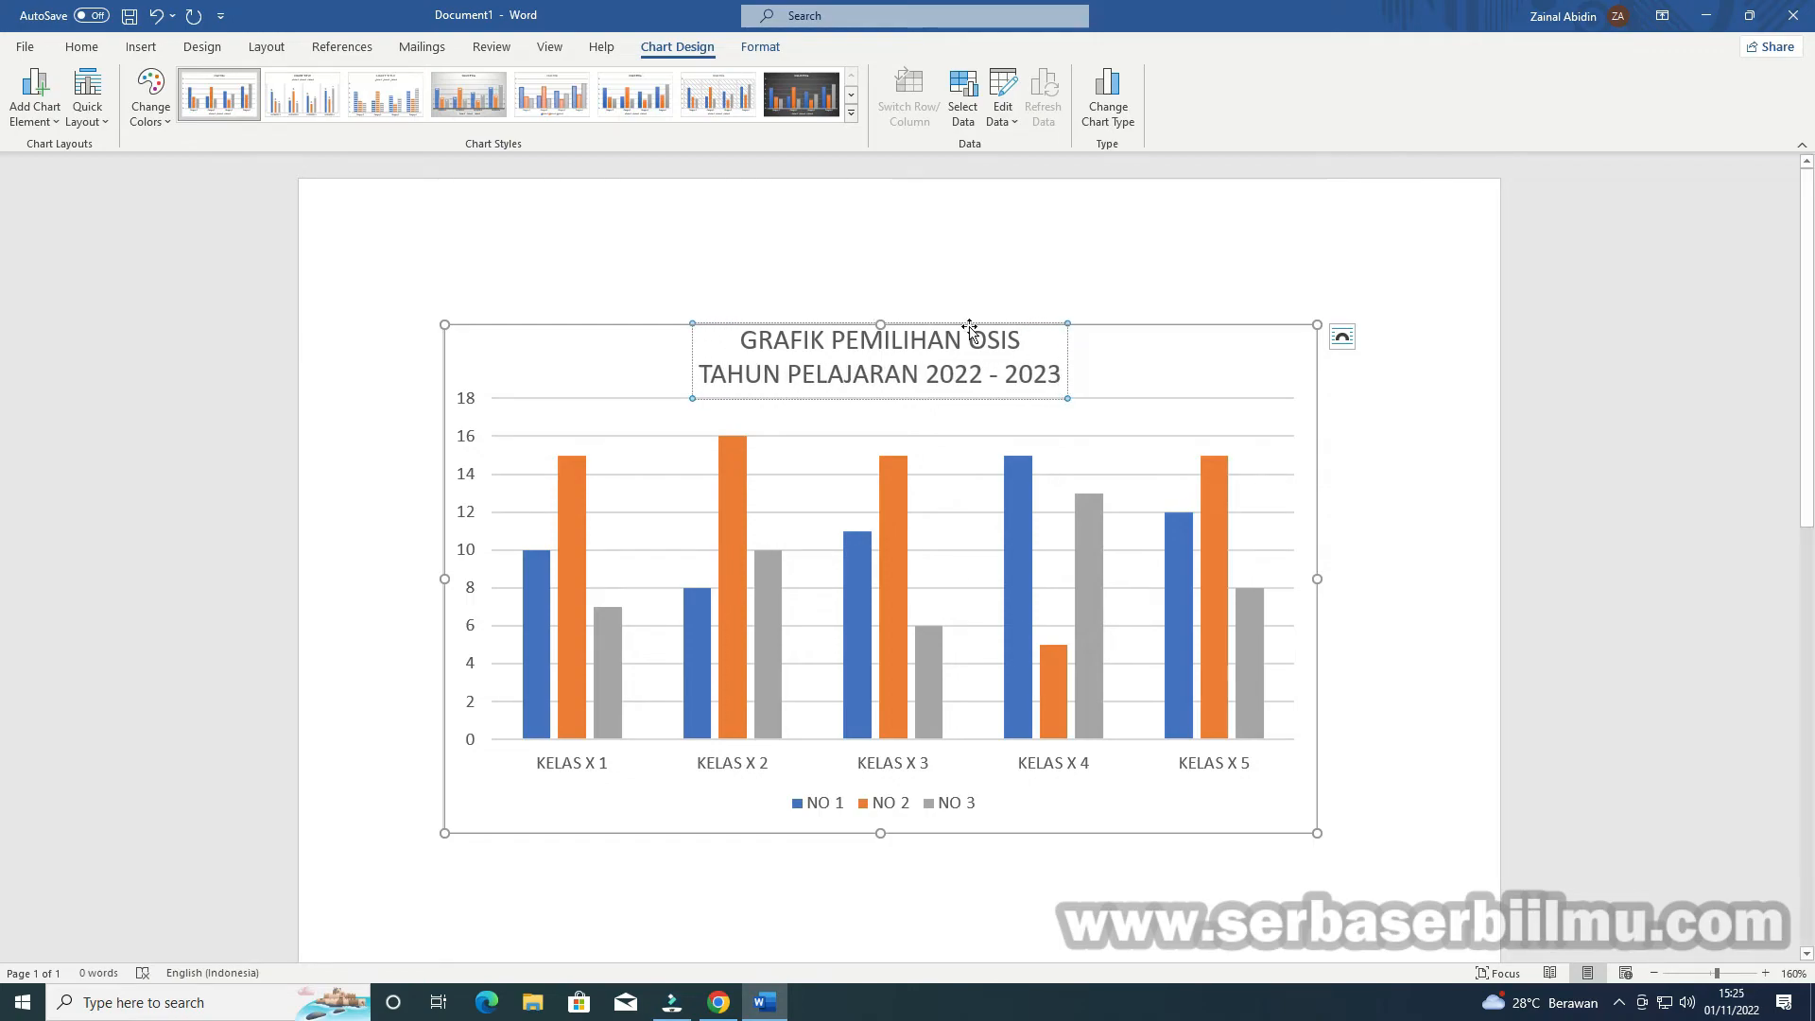
{"action": "left_click", "coordinate": [1058, 314]}
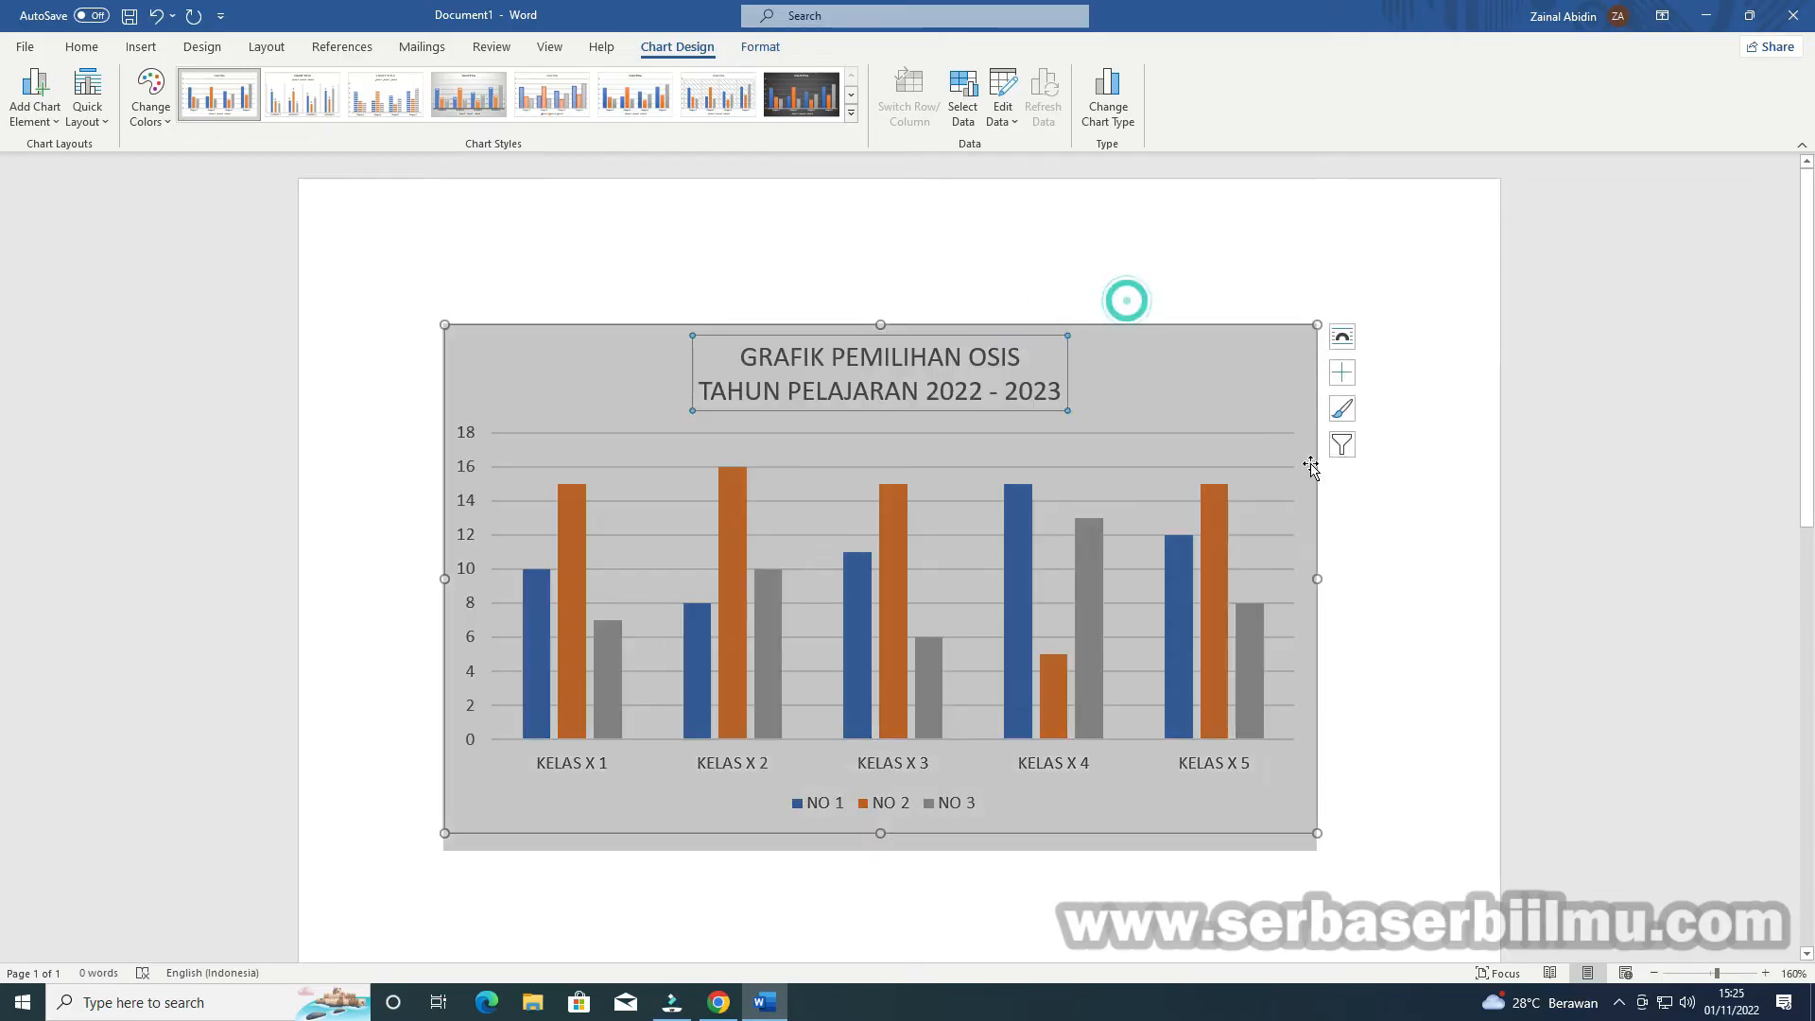
{"action": "left_click", "coordinate": [1383, 470]}
Select the chart's plot area and display the full gallery of chart styles
{"action": "left_click", "coordinate": [1041, 434]}
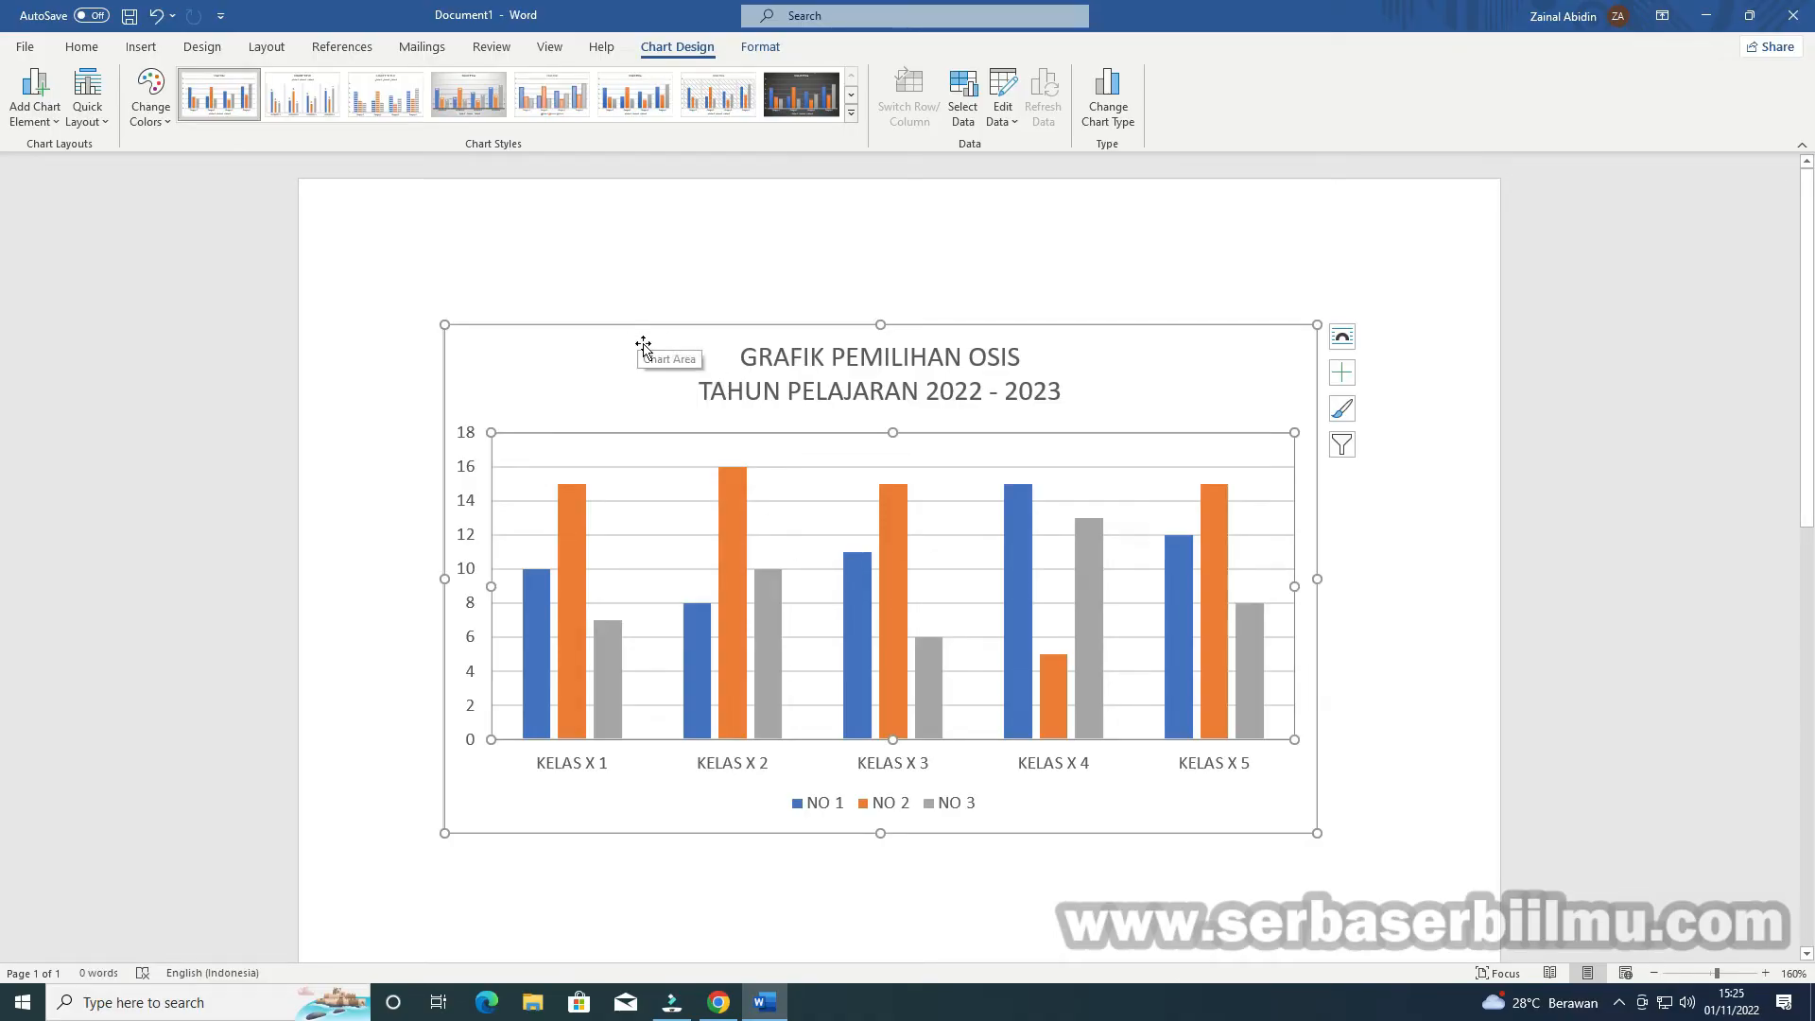
{"action": "left_click", "coordinate": [851, 113]}
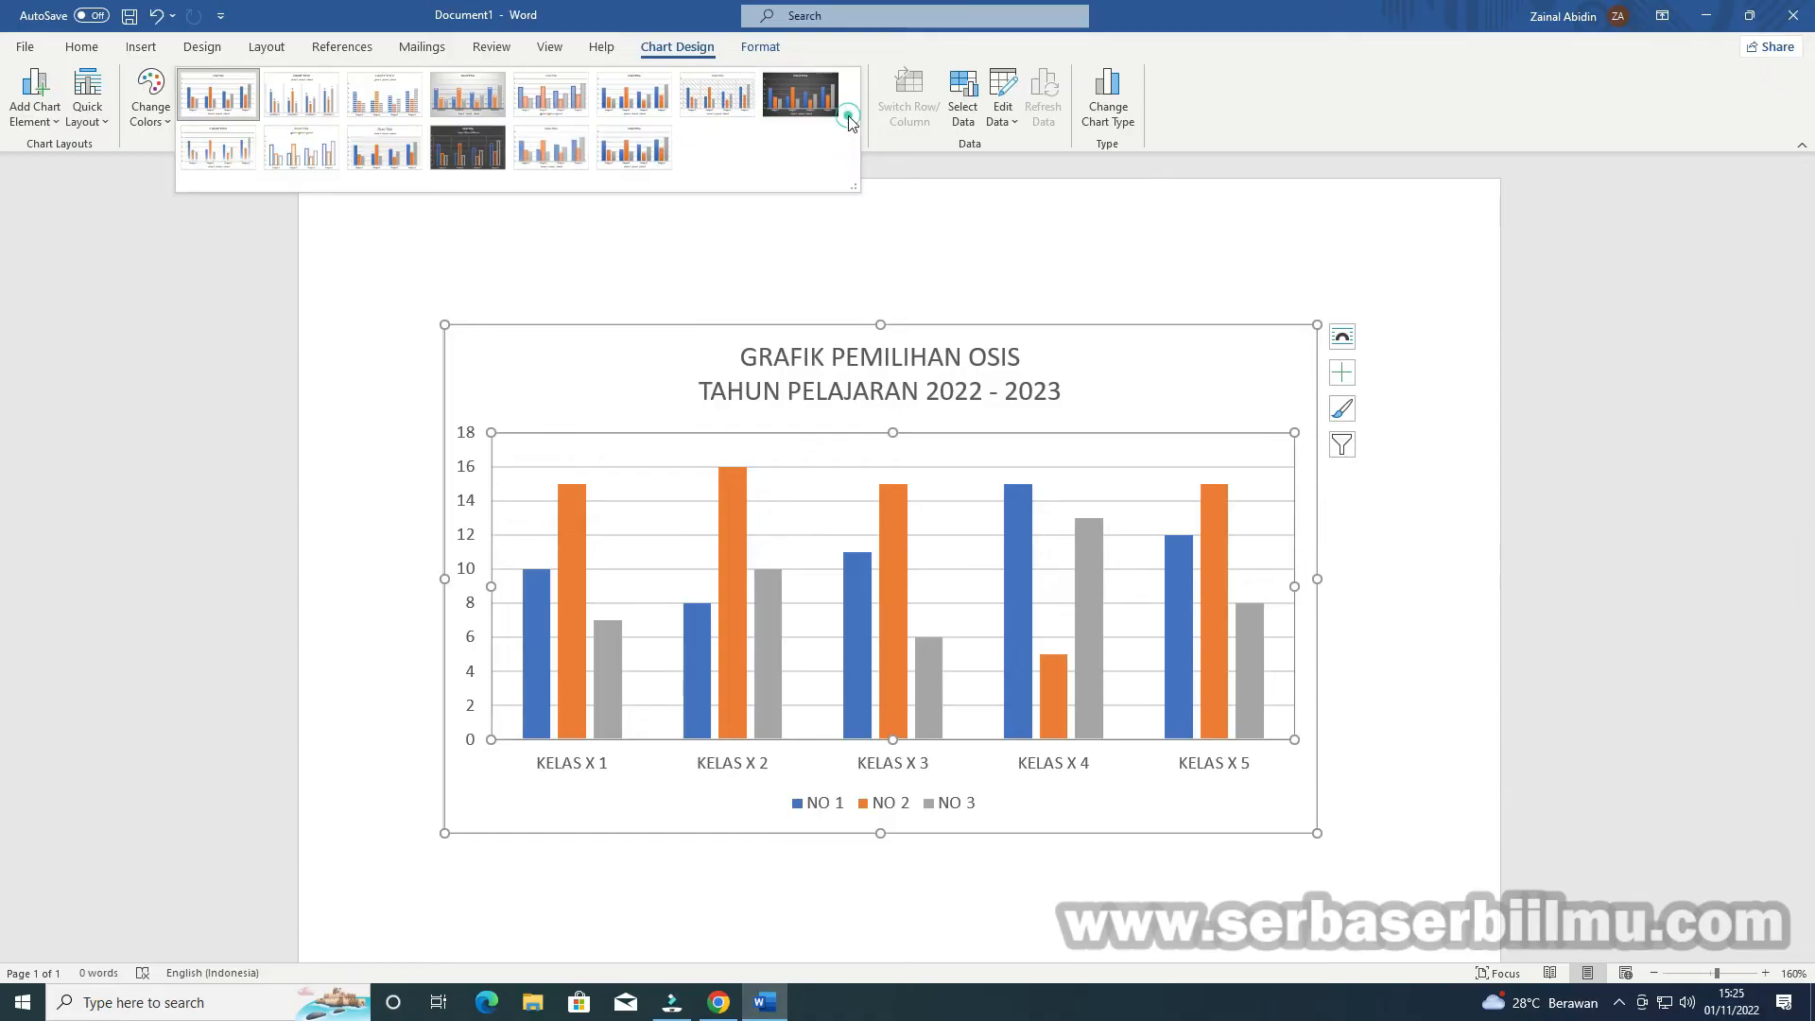